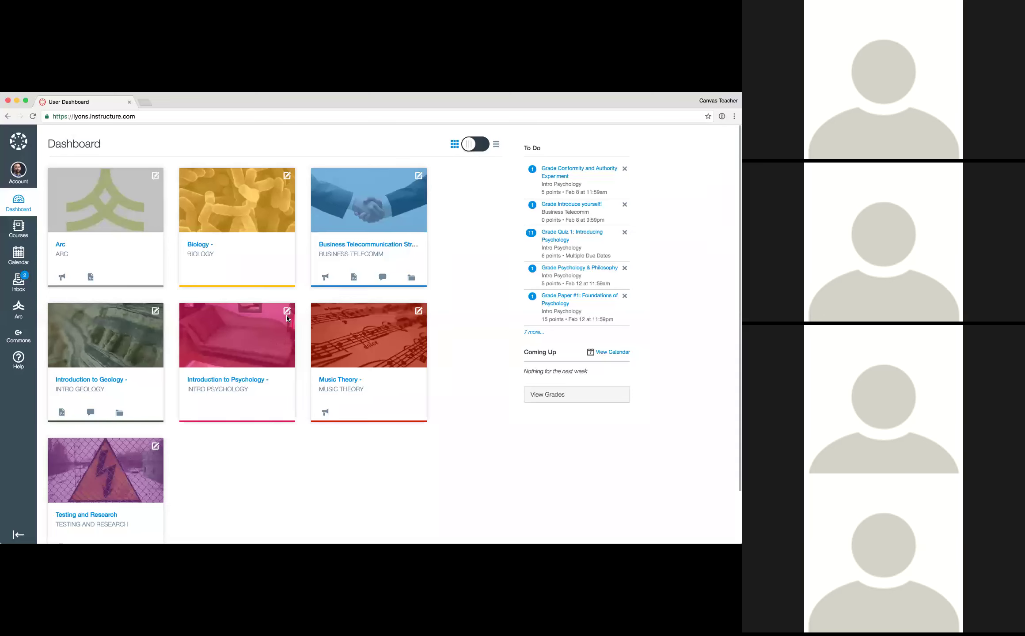
# Look over the list of available courses and return to the dashboard.
pyautogui.click(29, 239)
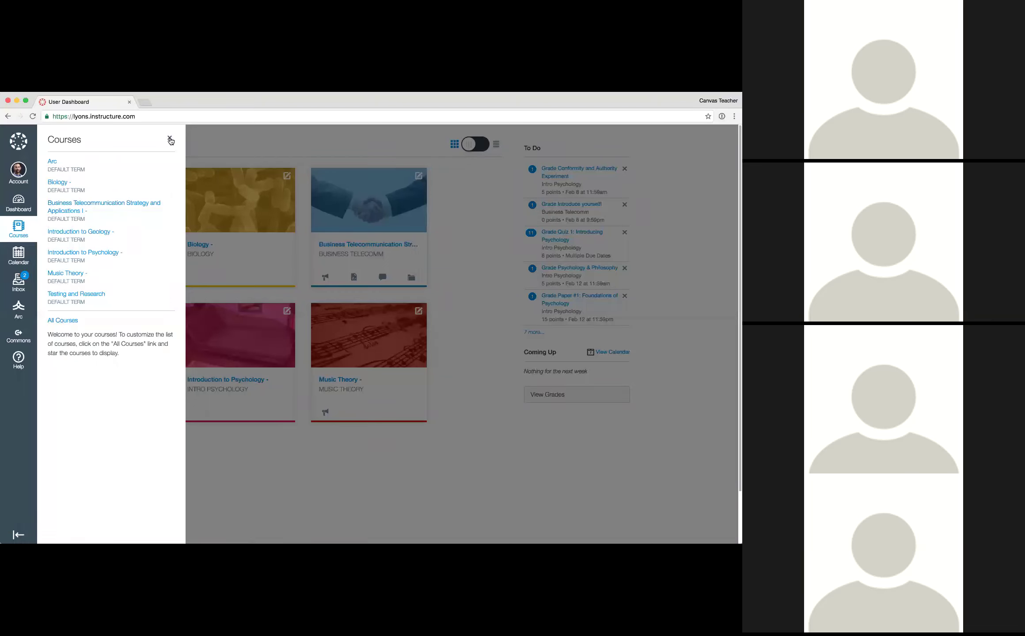
pyautogui.click(170, 139)
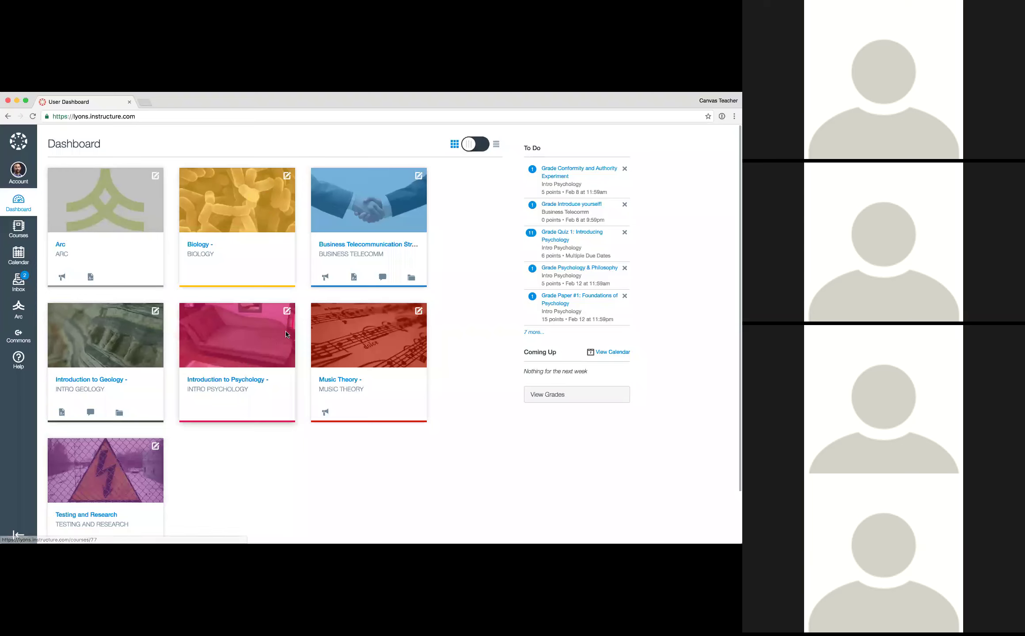
# Give the Biology course card the nickname "My favorite course" and change its colour to red.
pyautogui.click(286, 176)
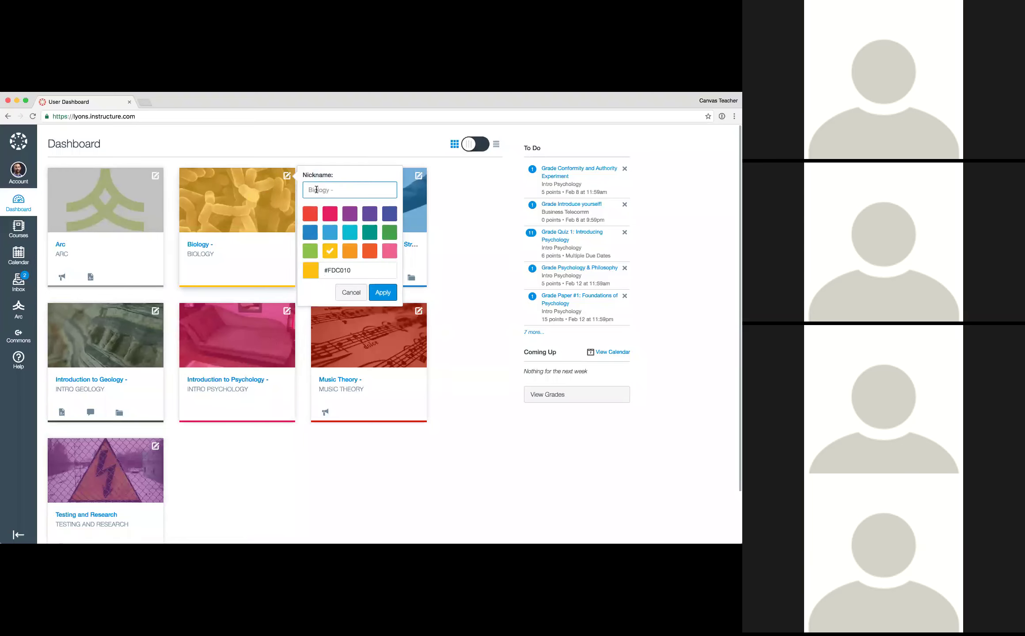
pyautogui.write('My favorite course')
pyautogui.click(310, 213)
pyautogui.click(377, 293)
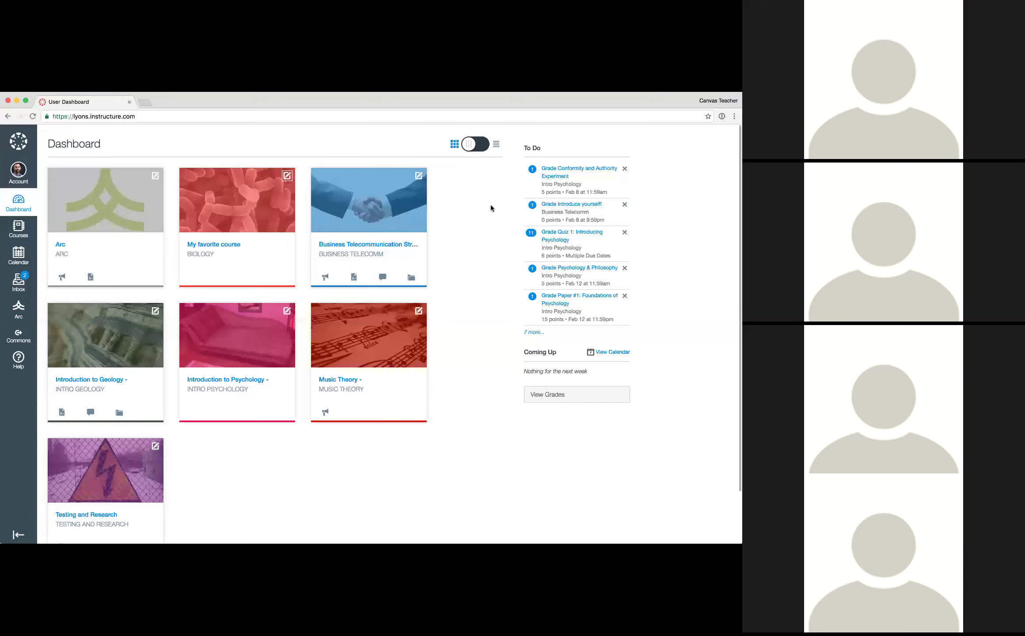
# Open the calendar and go back to February 2016 in the month view.
pyautogui.click(18, 253)
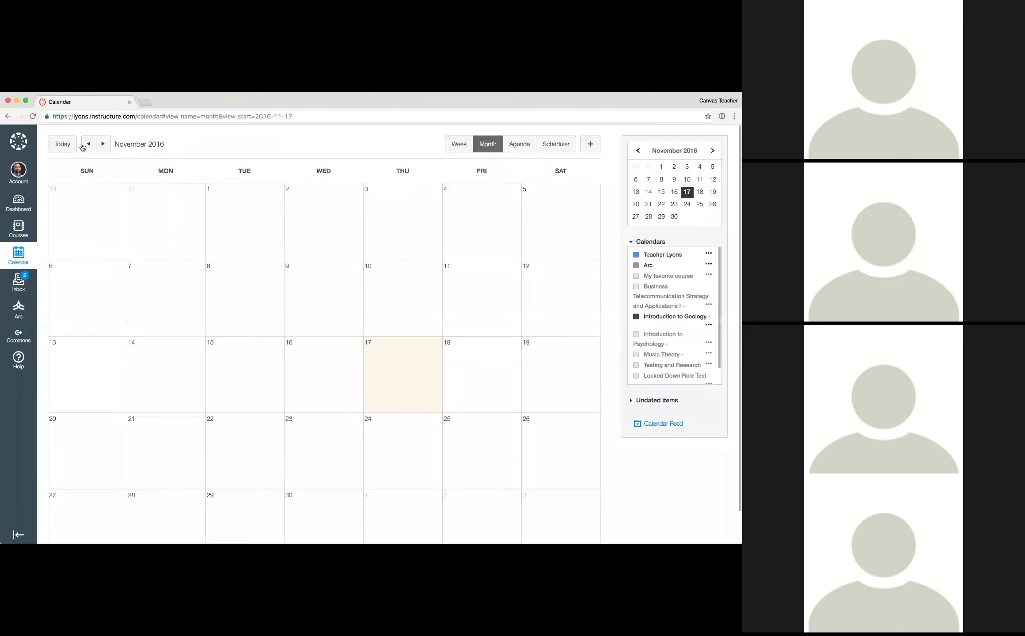
pyautogui.click(89, 144)
pyautogui.click(89, 144)
pyautogui.click(90, 144)
pyautogui.click(89, 144)
pyautogui.click(89, 144)
pyautogui.click(90, 143)
pyautogui.click(89, 144)
pyautogui.click(89, 144)
pyautogui.click(89, 144)
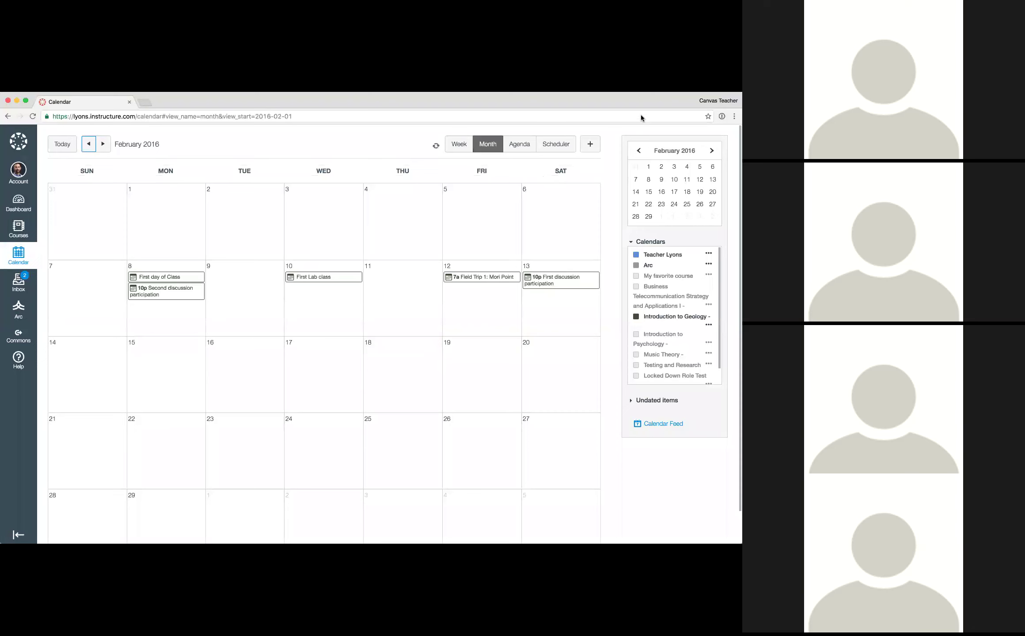
# Limit the displayed course calendars to Introduction to Psychology, leaving Arc, My favorite course and Introduction to Geology hidden.
pyautogui.click(636, 277)
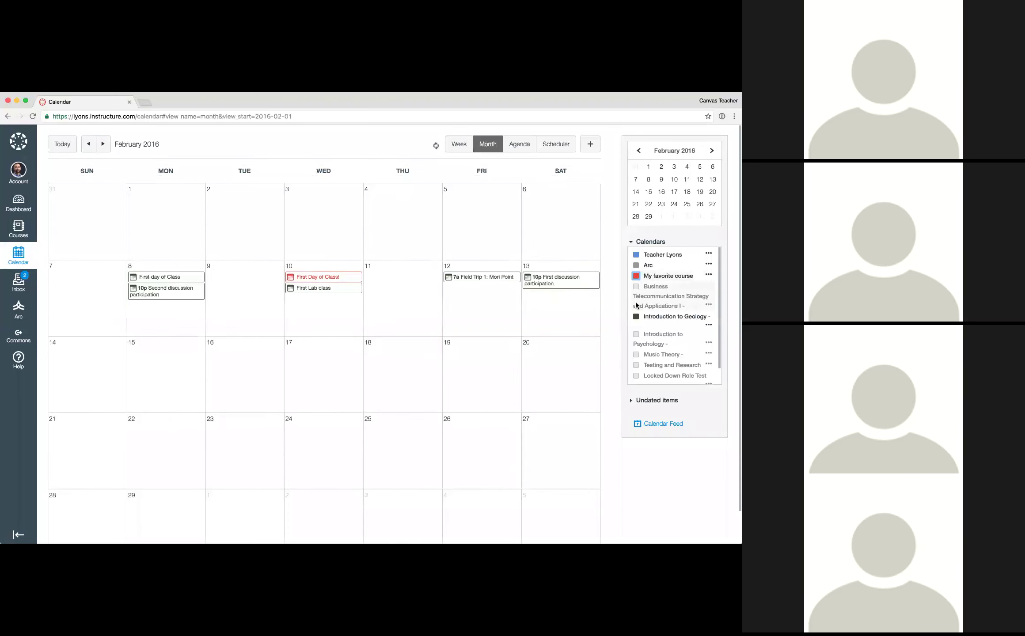
pyautogui.click(636, 335)
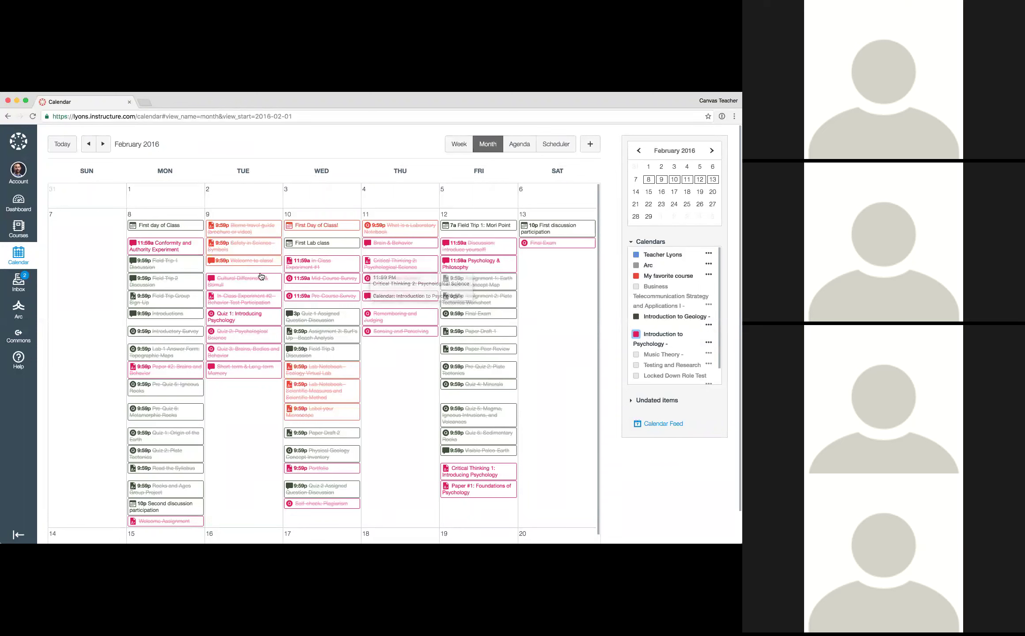
pyautogui.click(636, 276)
pyautogui.click(636, 266)
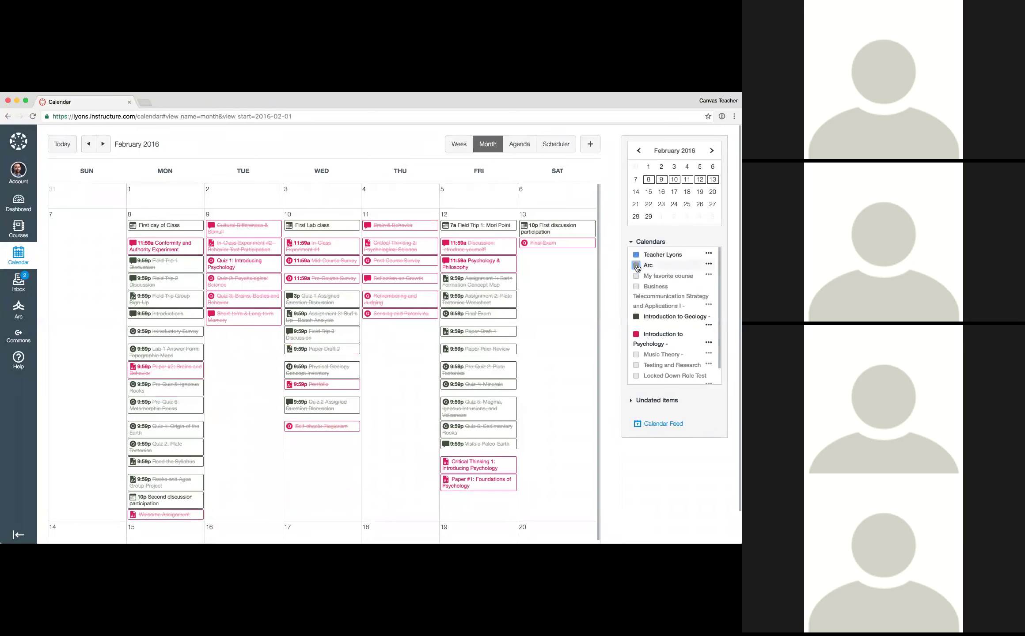
pyautogui.click(636, 317)
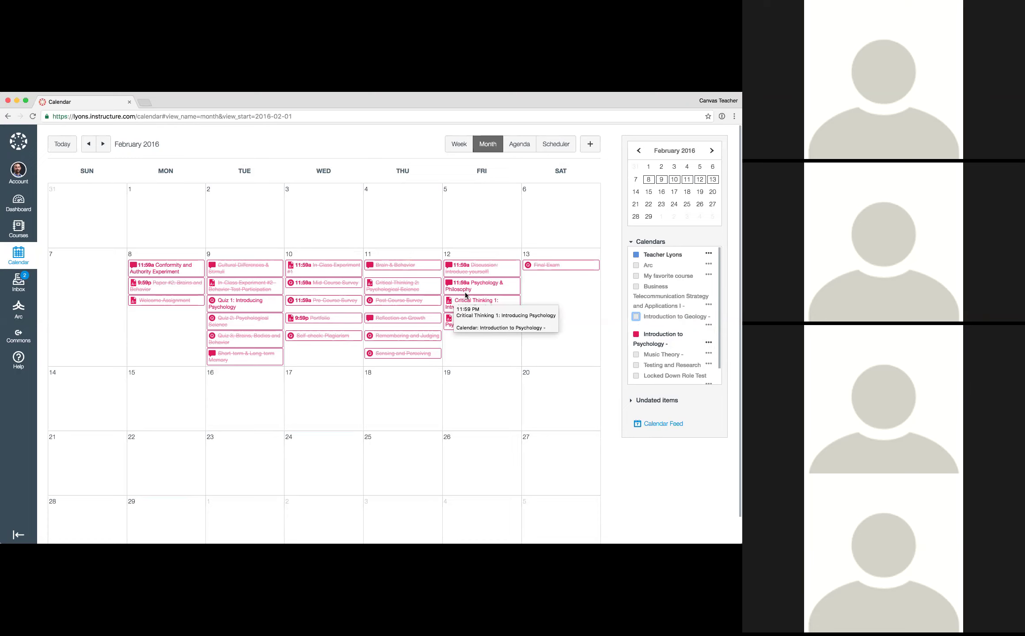
# Read through the details of the "Critical Thinking 1: Introducing Psychology" assignment in the calendar and close them.
pyautogui.click(469, 303)
pyautogui.scroll(-5, 436, 386)
pyautogui.scroll(-2, 435, 386)
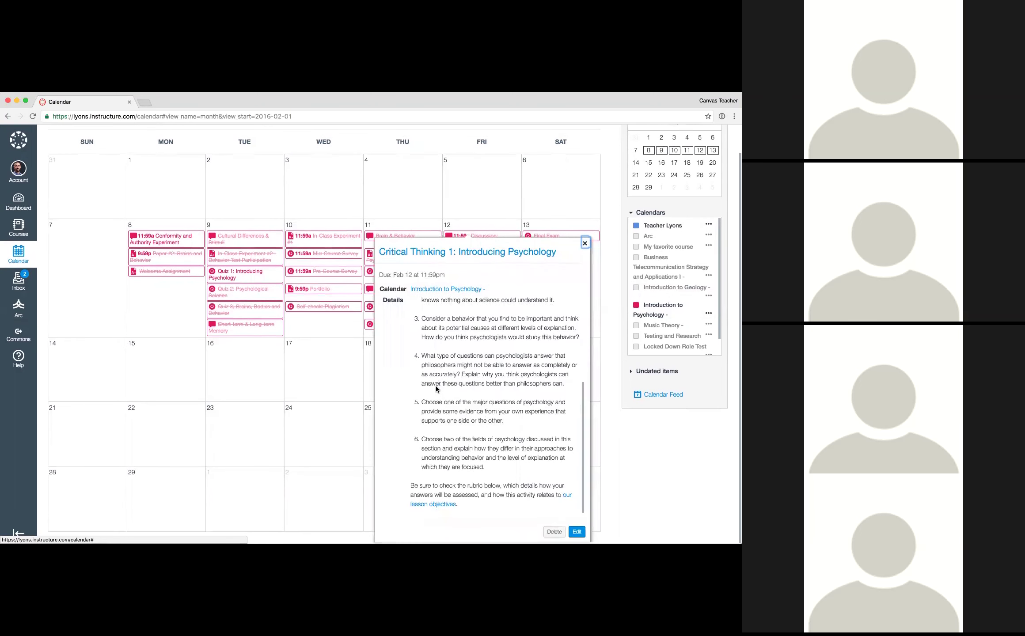
pyautogui.scroll(5, 430, 433)
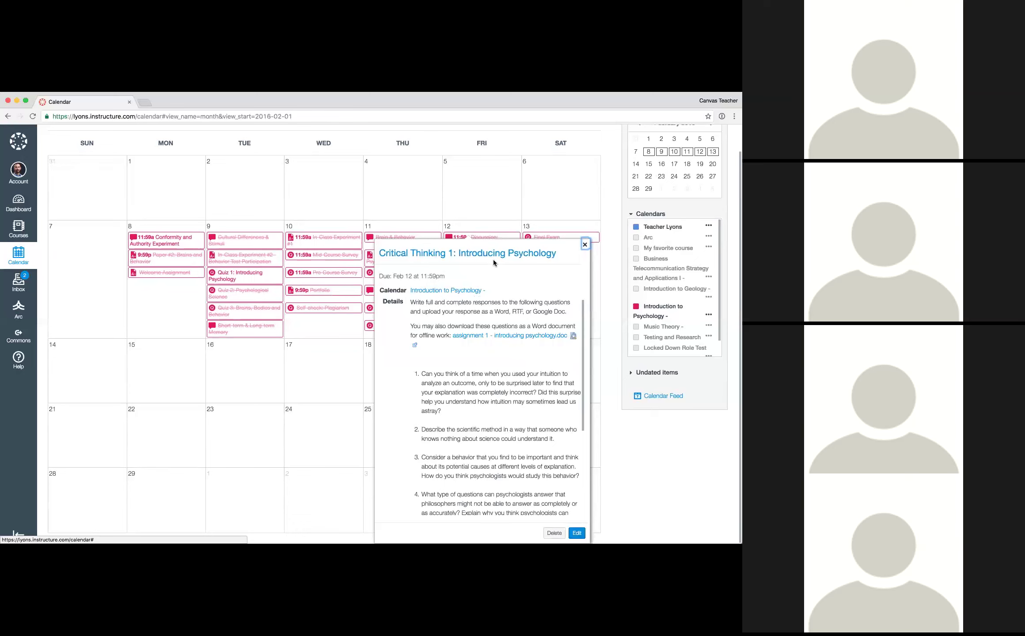
pyautogui.click(585, 245)
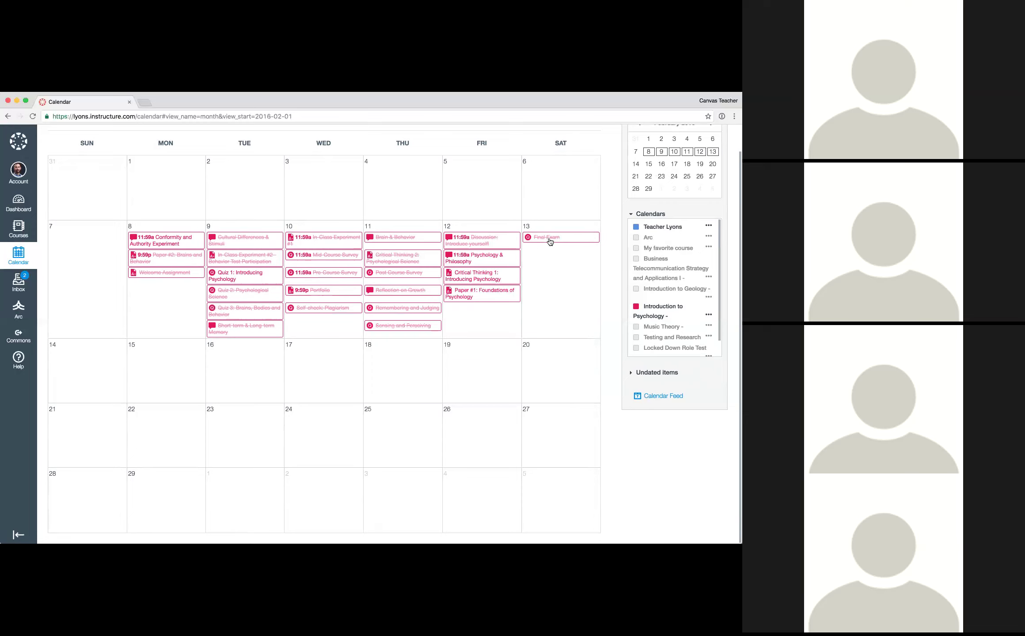
# Move the Final Exam in the calendar to Friday, February 19.
pyautogui.moveTo(550, 242)
pyautogui.moveTo(550, 241); pyautogui.dragTo(472, 358)
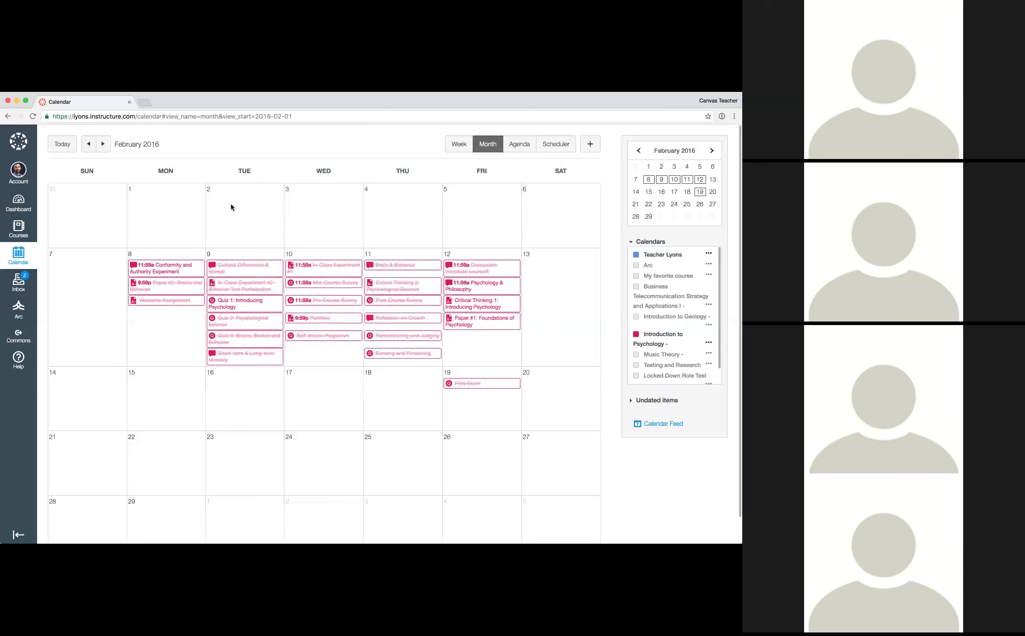
# View the calendar feed link for external calendar apps and close it.
pyautogui.click(666, 424)
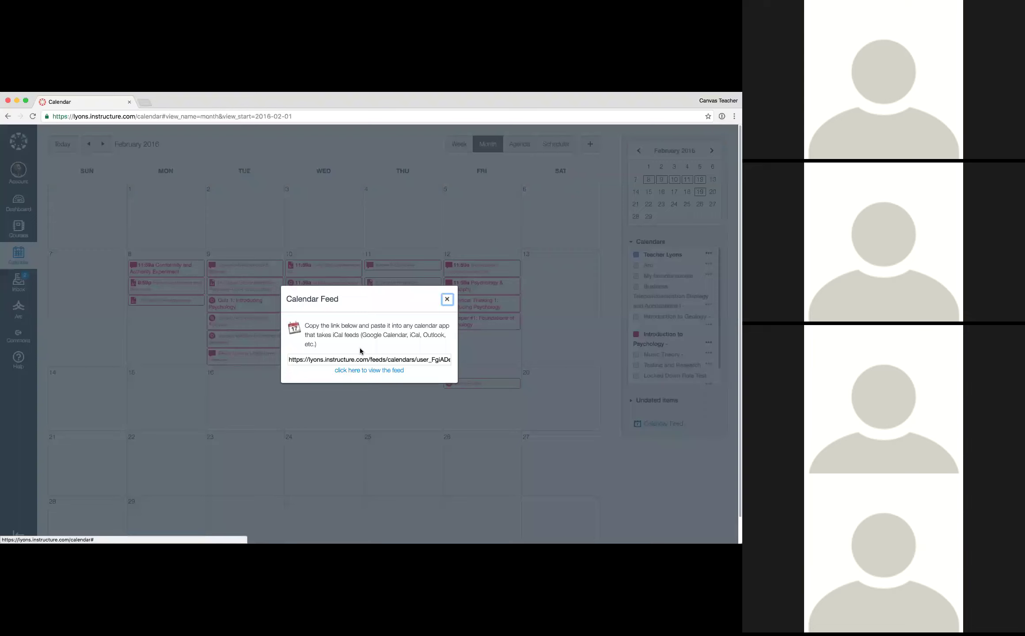
pyautogui.click(446, 300)
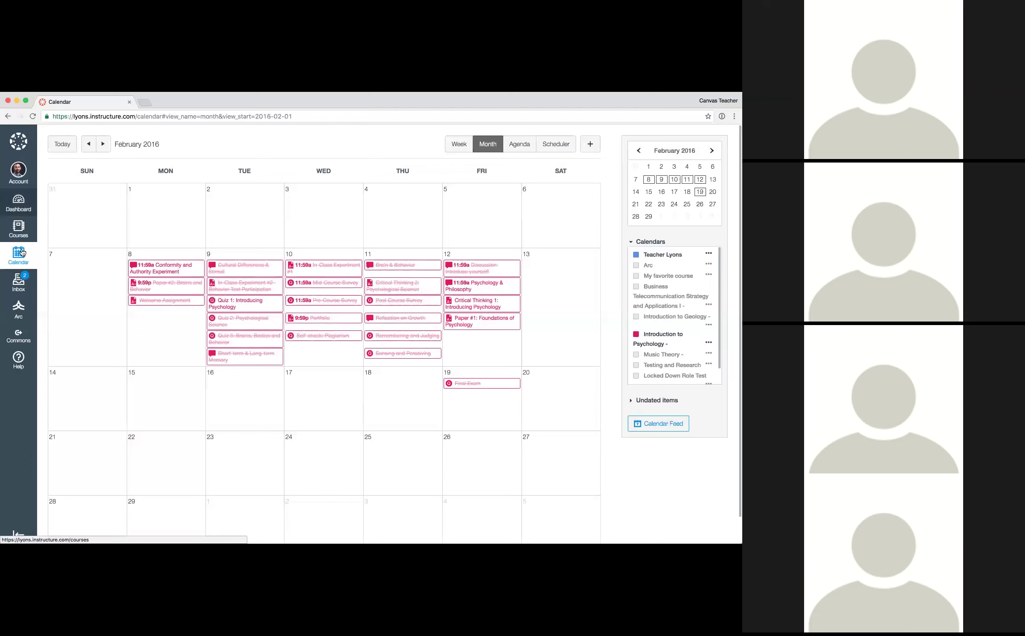
# Open the account's notification preferences and review the settings from Course Activities through Conferences.
pyautogui.click(18, 173)
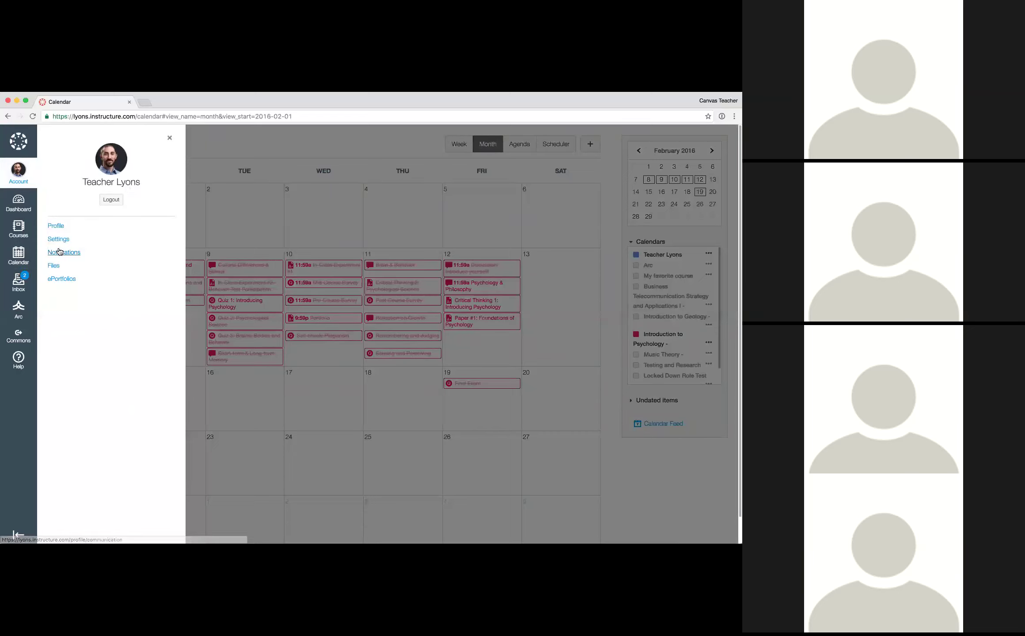
pyautogui.click(55, 252)
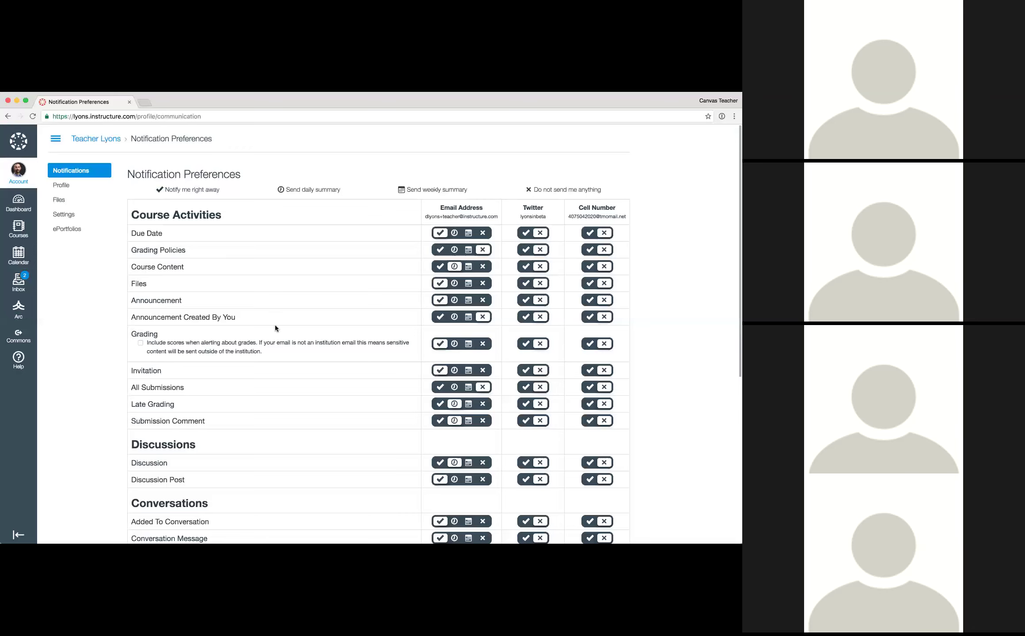
pyautogui.scroll(-10, 275, 327)
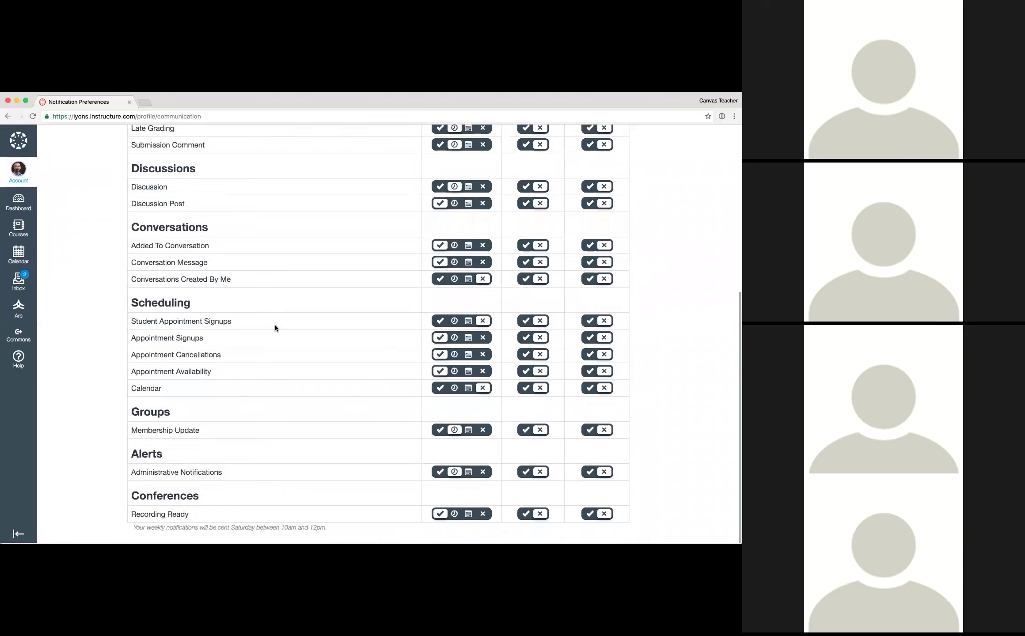
pyautogui.scroll(10, 275, 328)
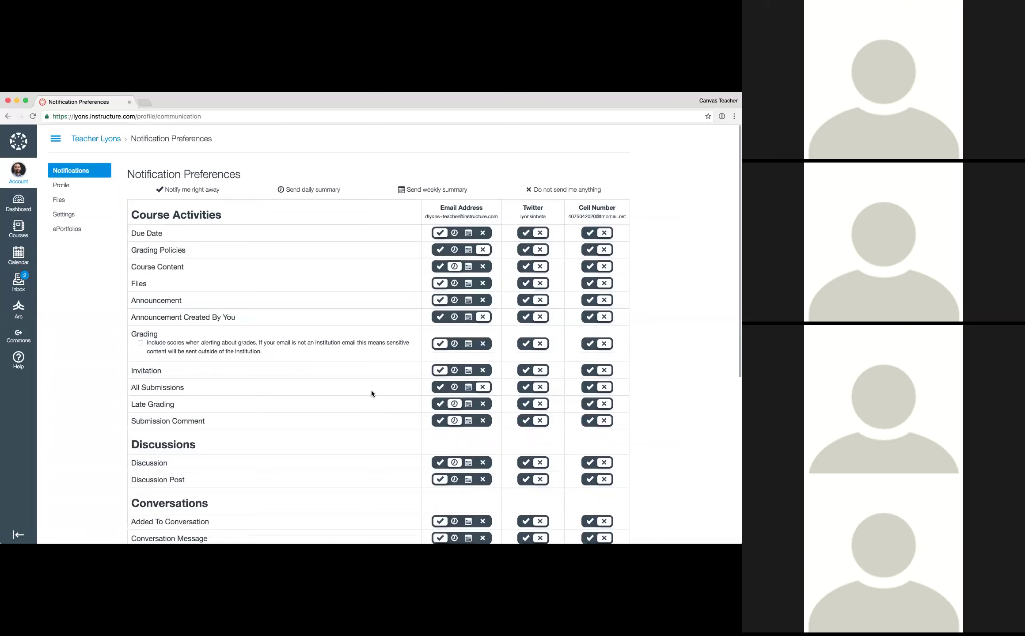
# Return to the dashboard and open the Introduction to Psychology course.
pyautogui.click(18, 142)
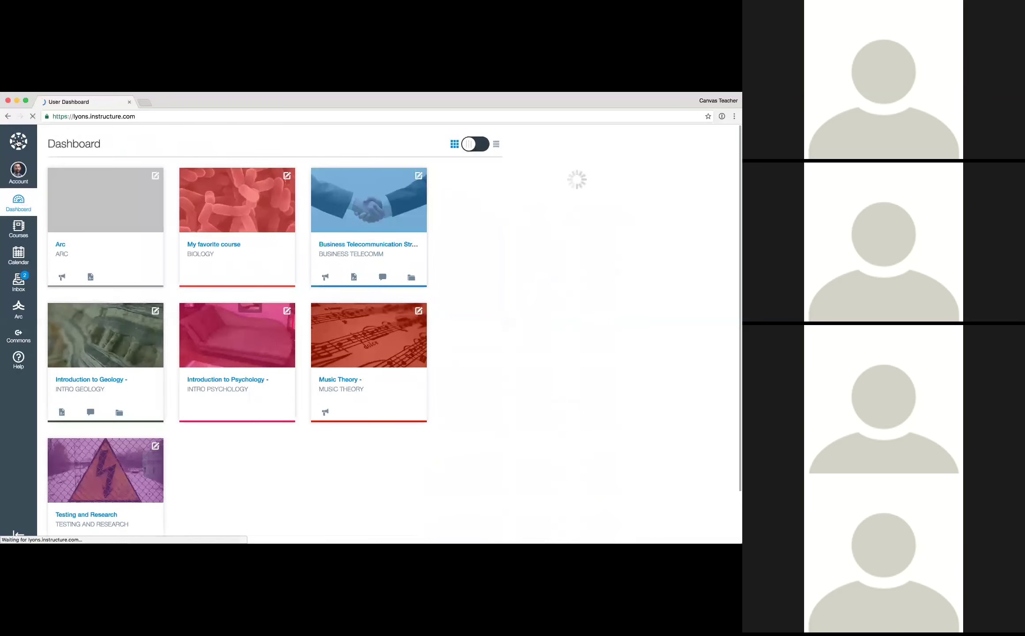
pyautogui.click(220, 381)
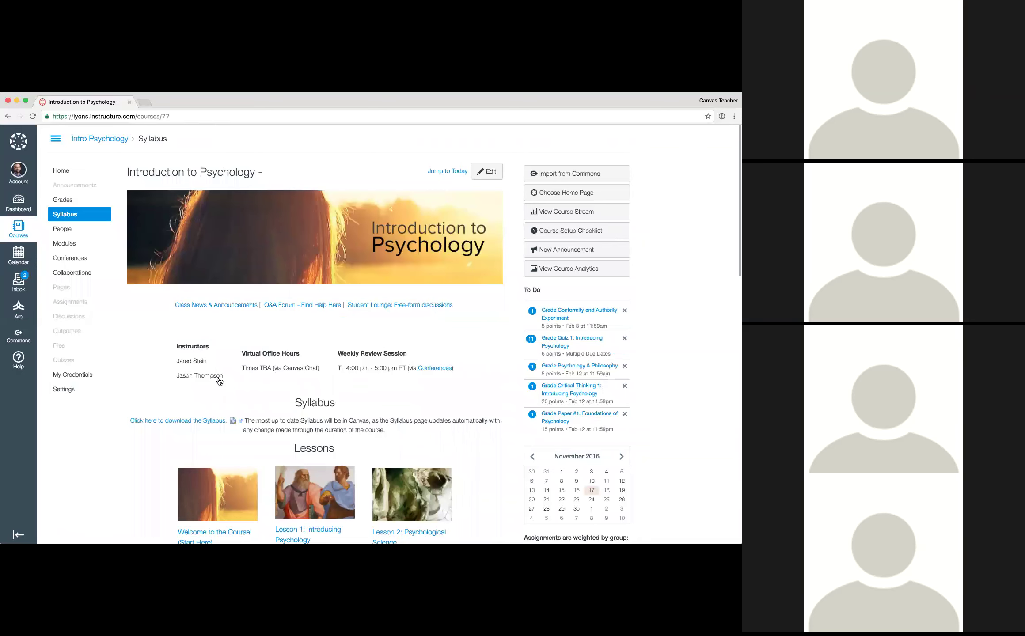
# Review the options for the course home page and leave without saving a choice.
pyautogui.click(550, 190)
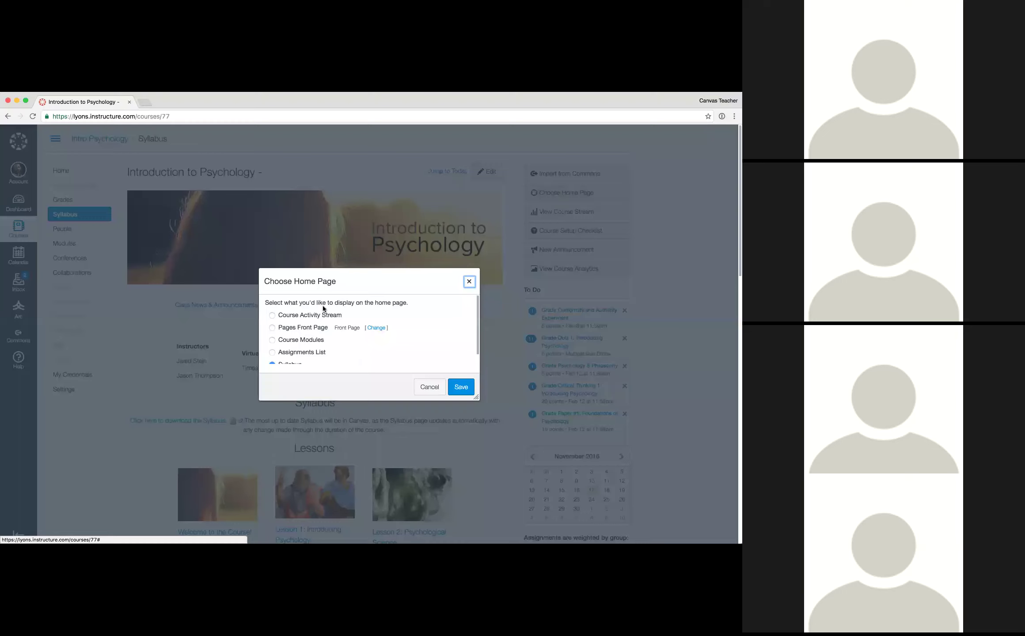
pyautogui.scroll(-3, 322, 346)
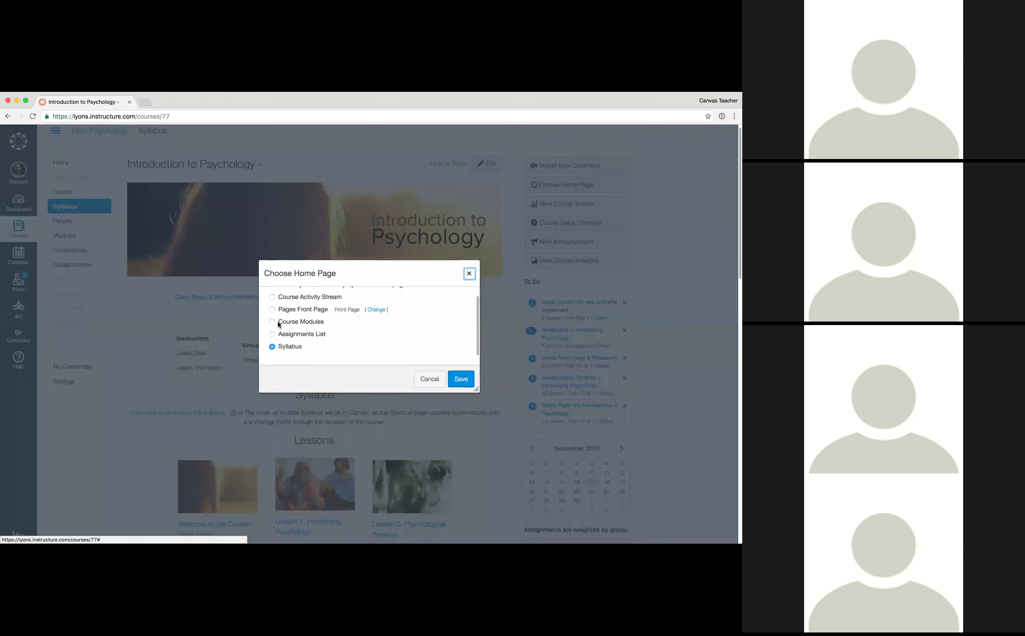
pyautogui.click(468, 273)
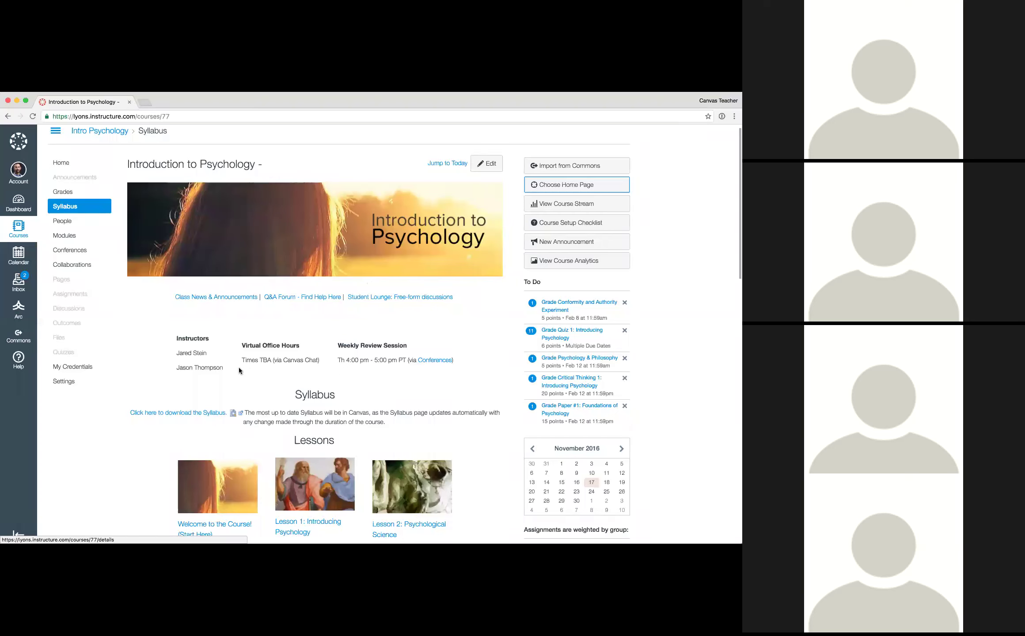
# Preview the syllabus document inline and examine the course page's lessons, group weights and Assignments Summary.
pyautogui.scroll(-3, 237, 411)
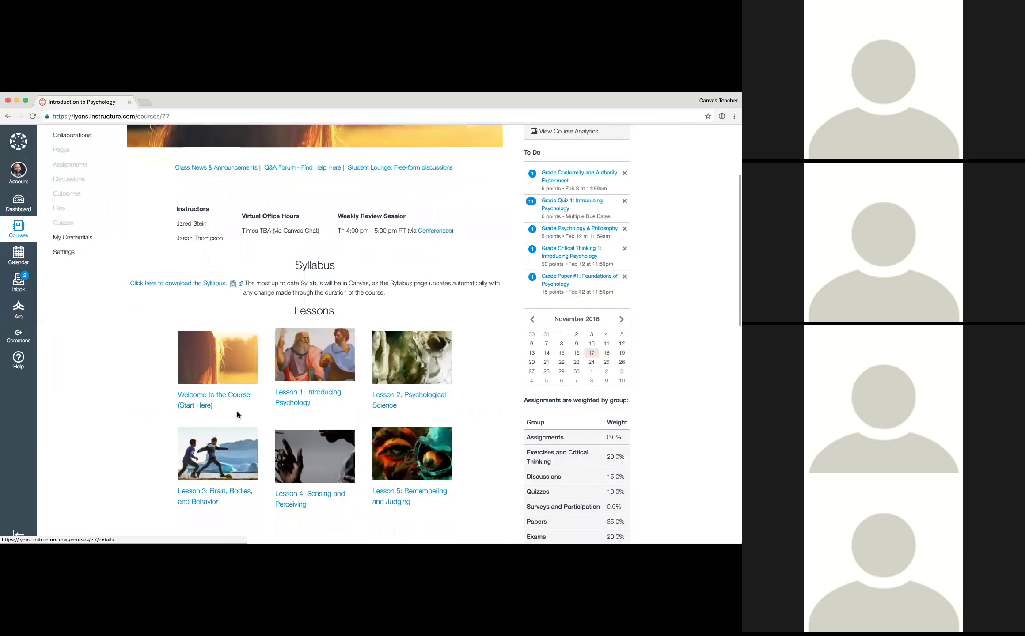
pyautogui.click(231, 286)
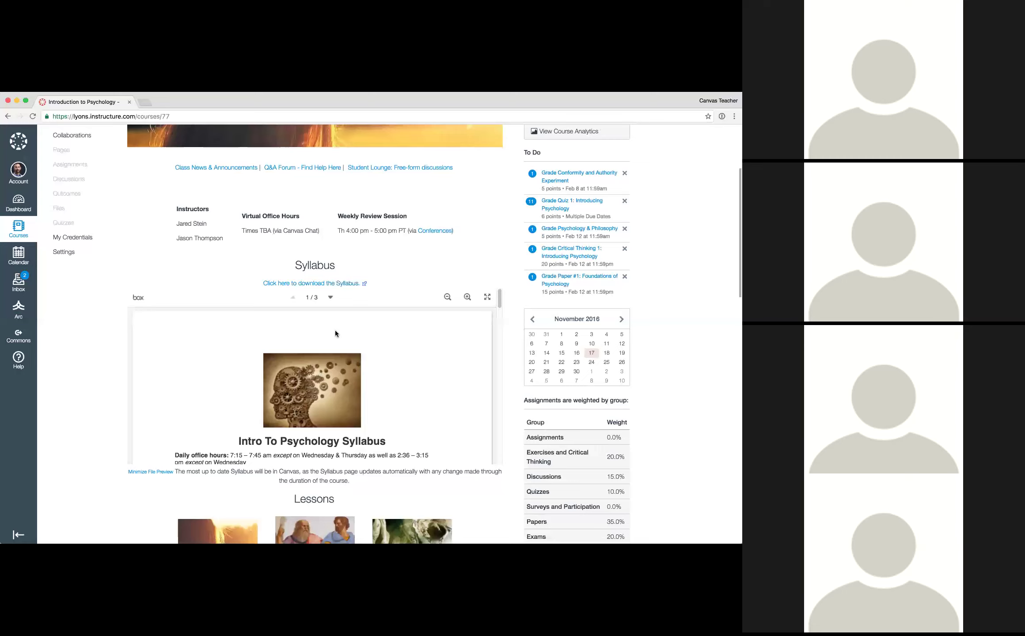
pyautogui.scroll(-5, 508, 431)
pyautogui.scroll(-9, 509, 431)
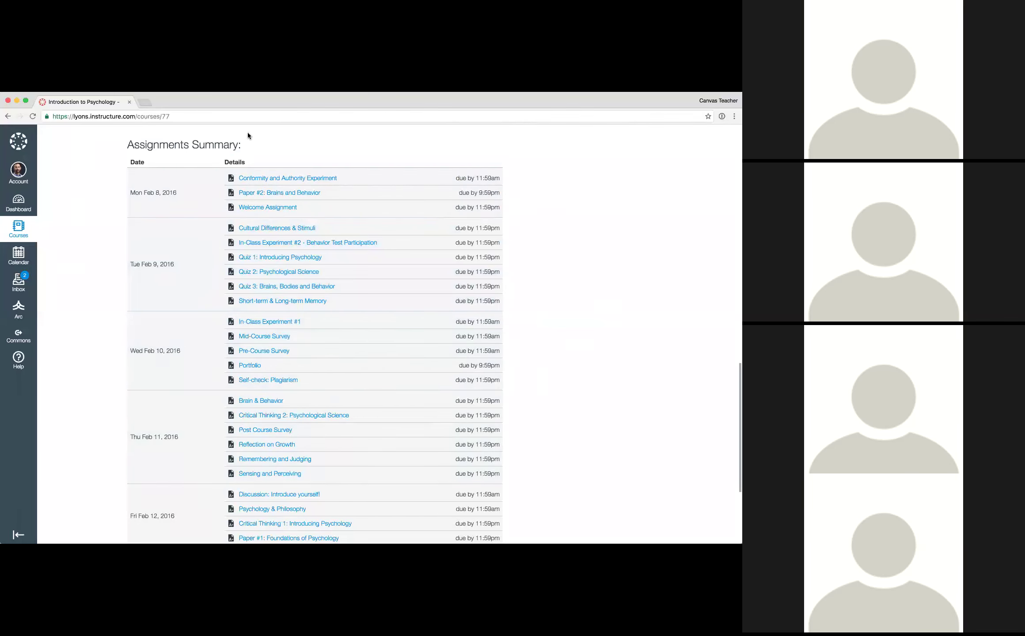
pyautogui.scroll(-5, 205, 406)
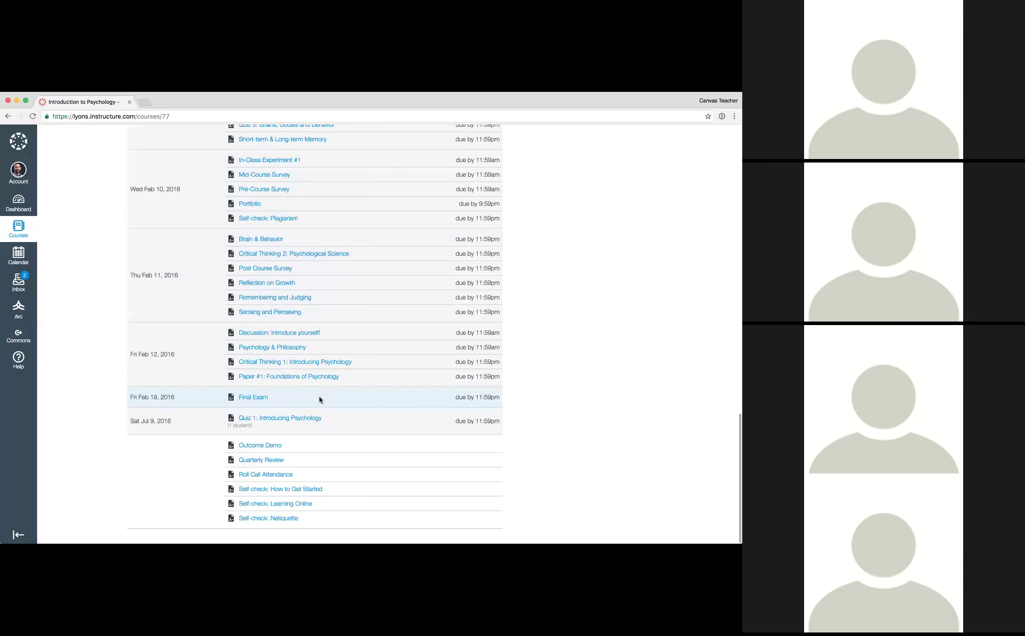
pyautogui.scroll(15, 319, 399)
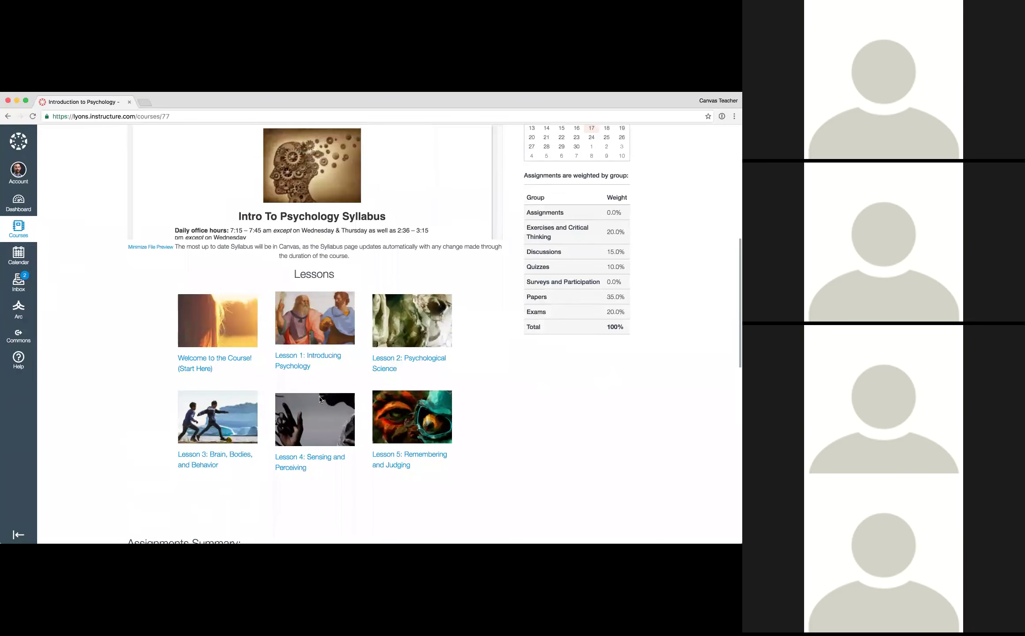
pyautogui.scroll(5, 320, 398)
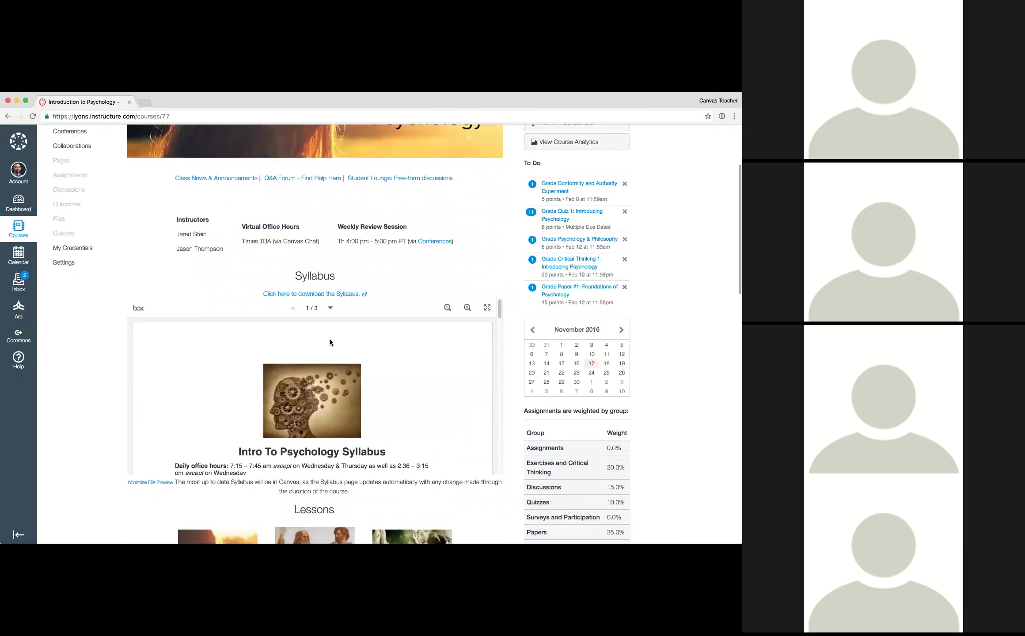
pyautogui.scroll(3, 330, 343)
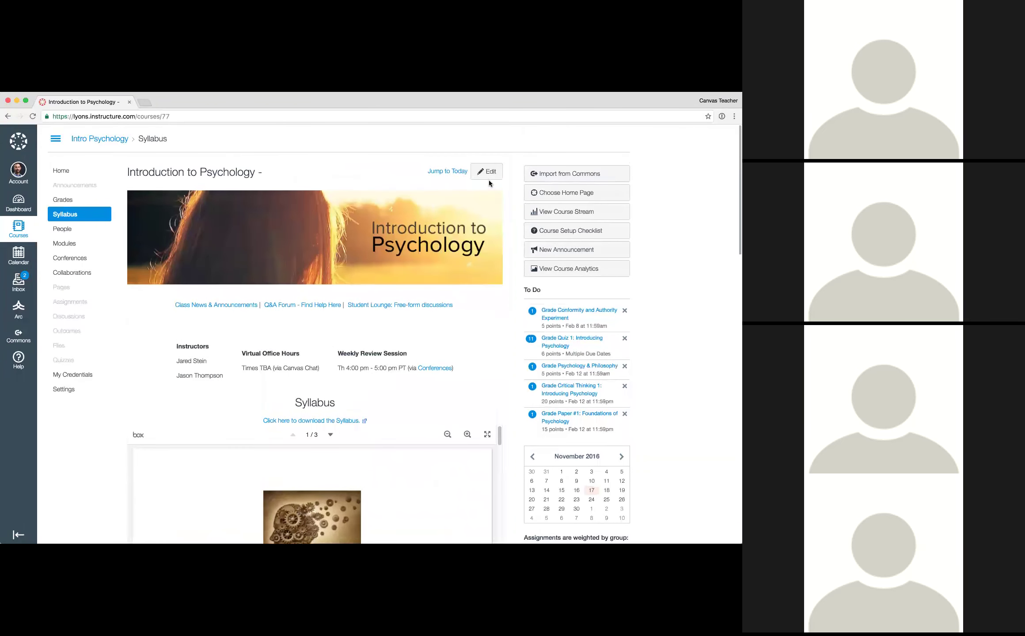
# Open the syllabus for editing and add the bold line "Make some text bold." below the syllabus download paragraph.
pyautogui.click(488, 171)
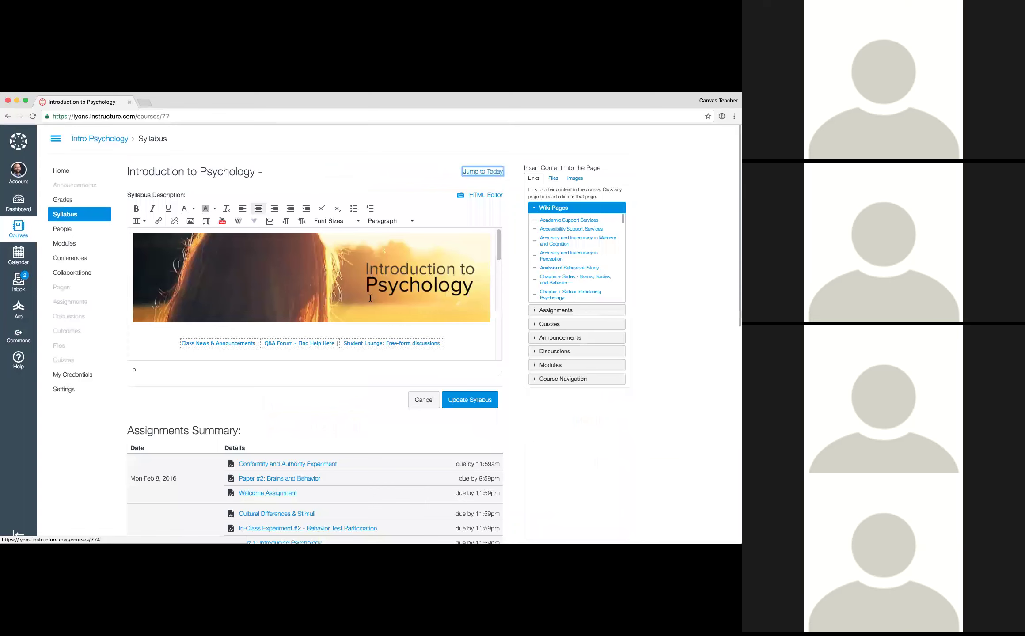
pyautogui.scroll(-3, 370, 298)
pyautogui.scroll(-5, 370, 298)
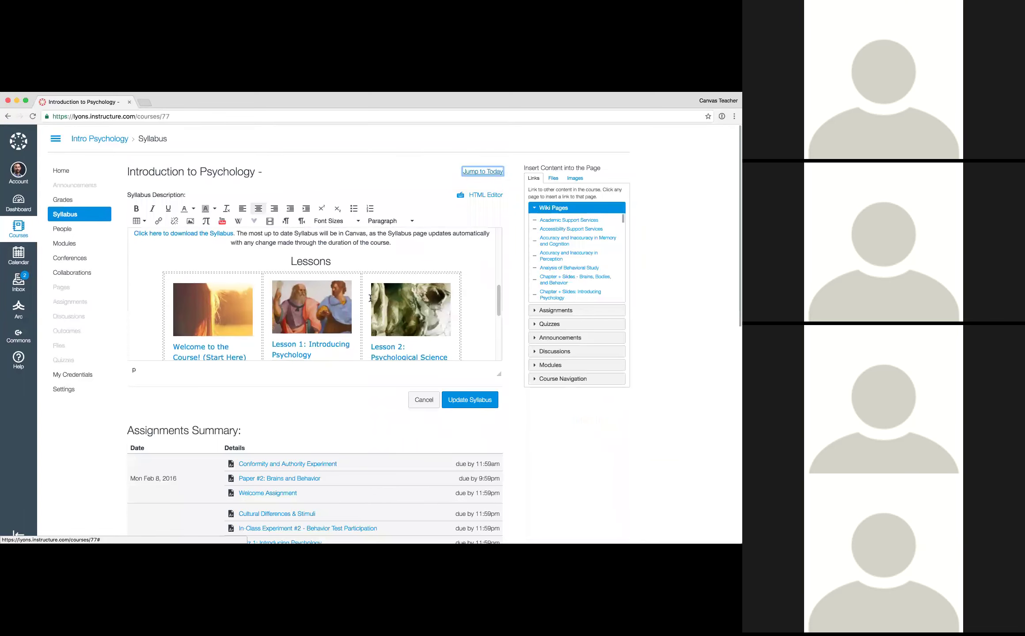
pyautogui.click(402, 270)
pyautogui.press('Return')
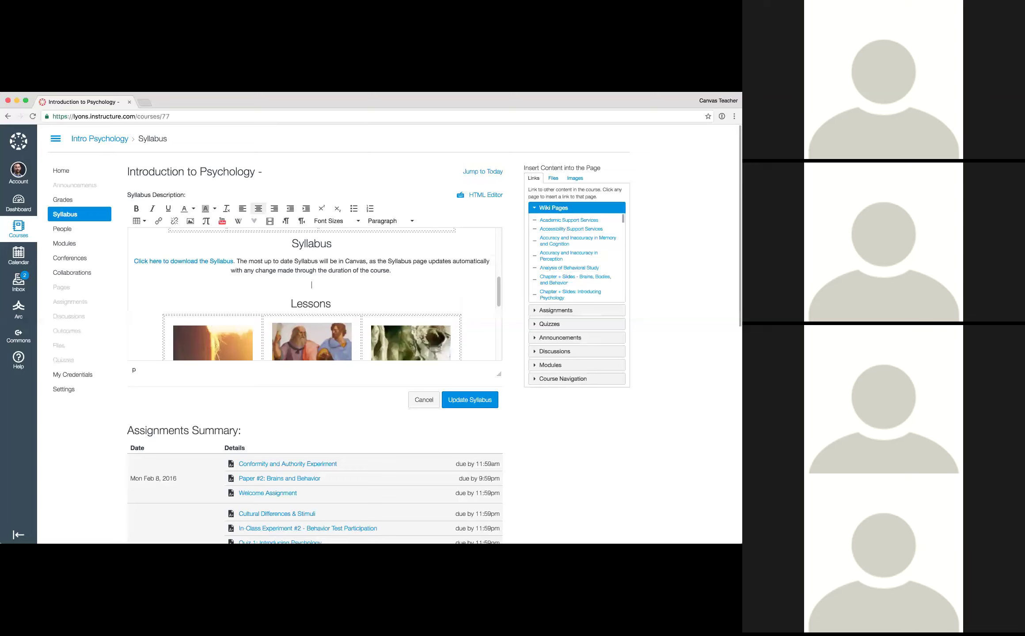
pyautogui.write('Make some text bold.')
pyautogui.hotkey('shift', 'Home')
pyautogui.click(137, 211)
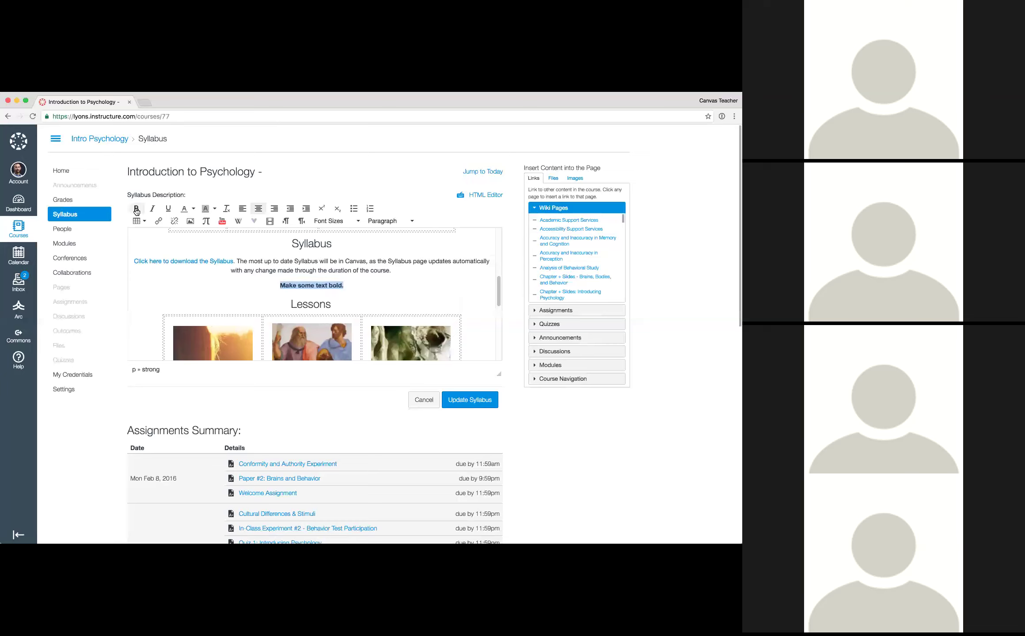
# Left-align the bold line and start a new line below it with bold turned off.
pyautogui.click(245, 213)
pyautogui.click(201, 283)
pyautogui.press('Return')
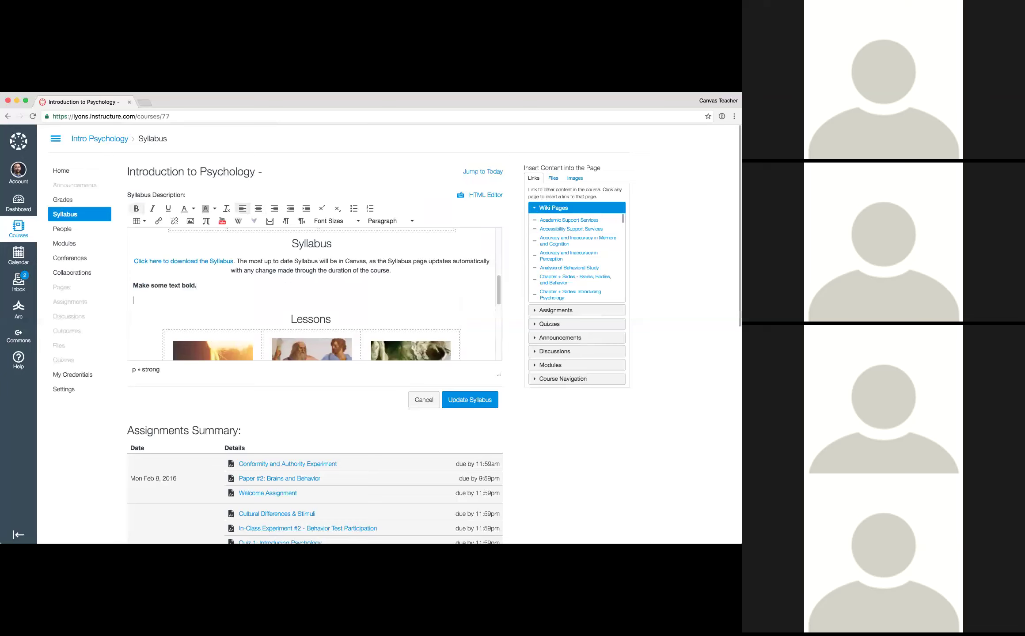
pyautogui.click(137, 208)
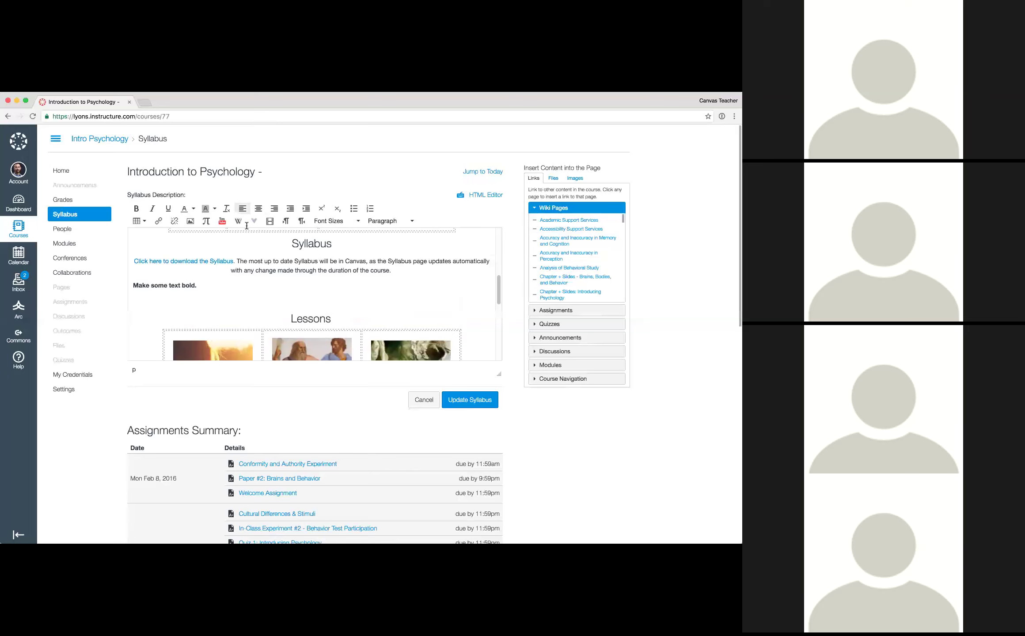
# Search YouTube for "surfing dog" and embed the "Surfing Dogs" video below the bold line.
pyautogui.click(222, 221)
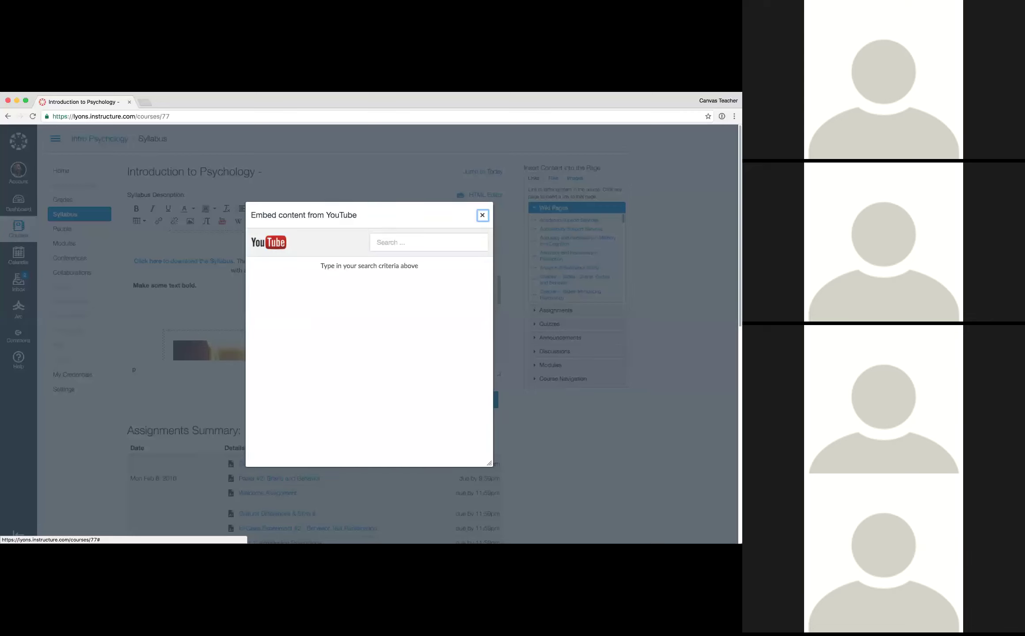
pyautogui.click(423, 244)
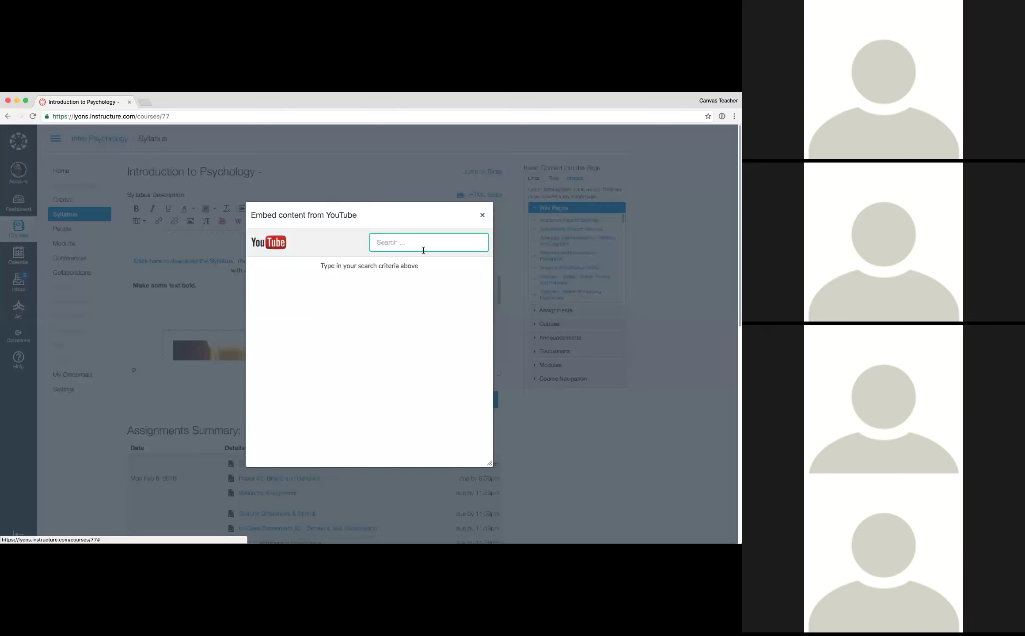
pyautogui.write('surfing dog')
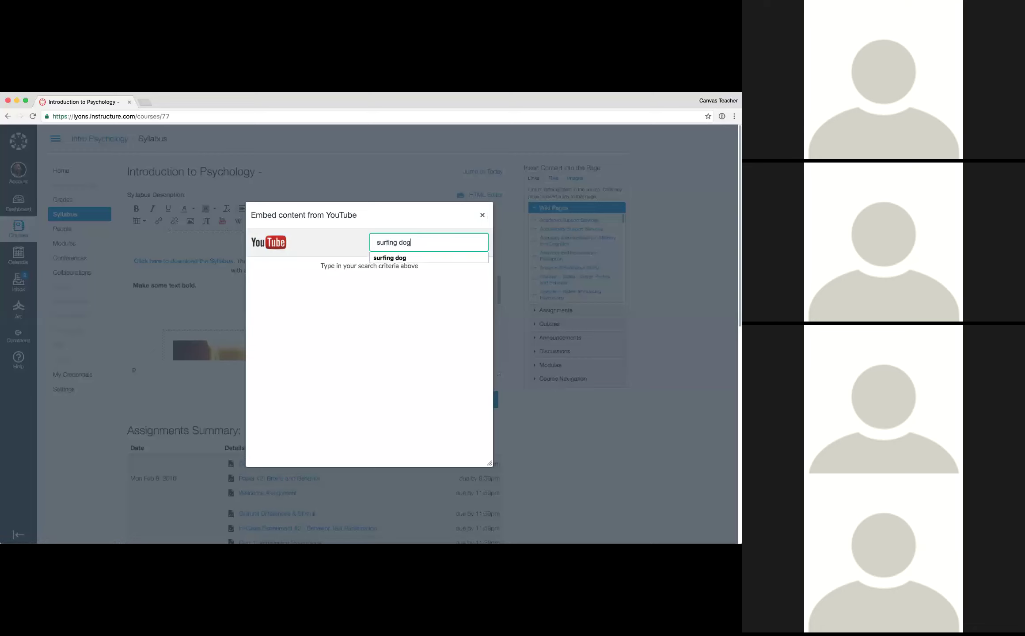
pyautogui.press('Return')
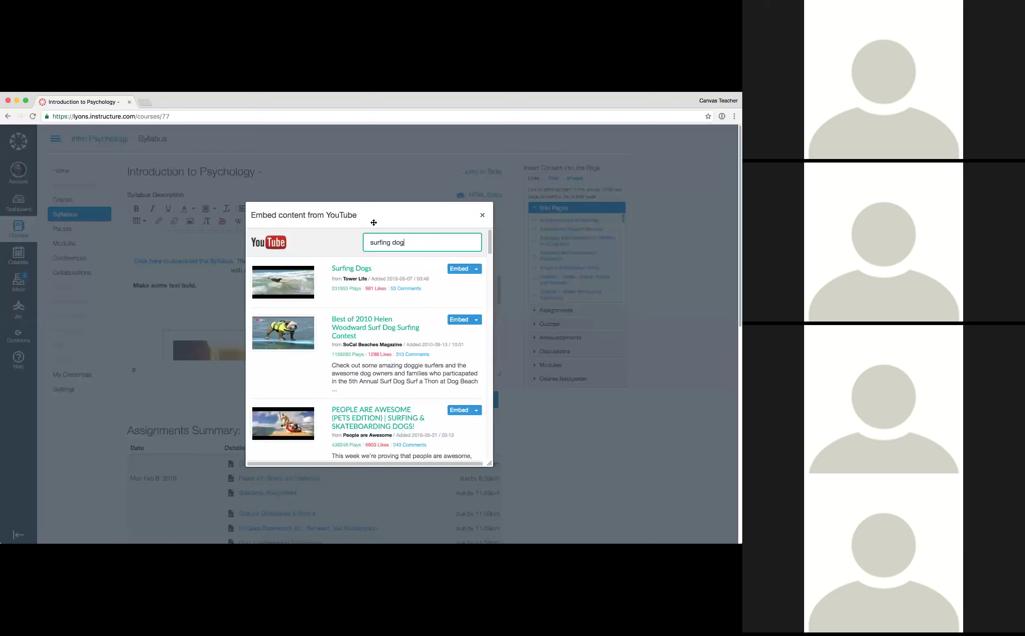
pyautogui.click(458, 269)
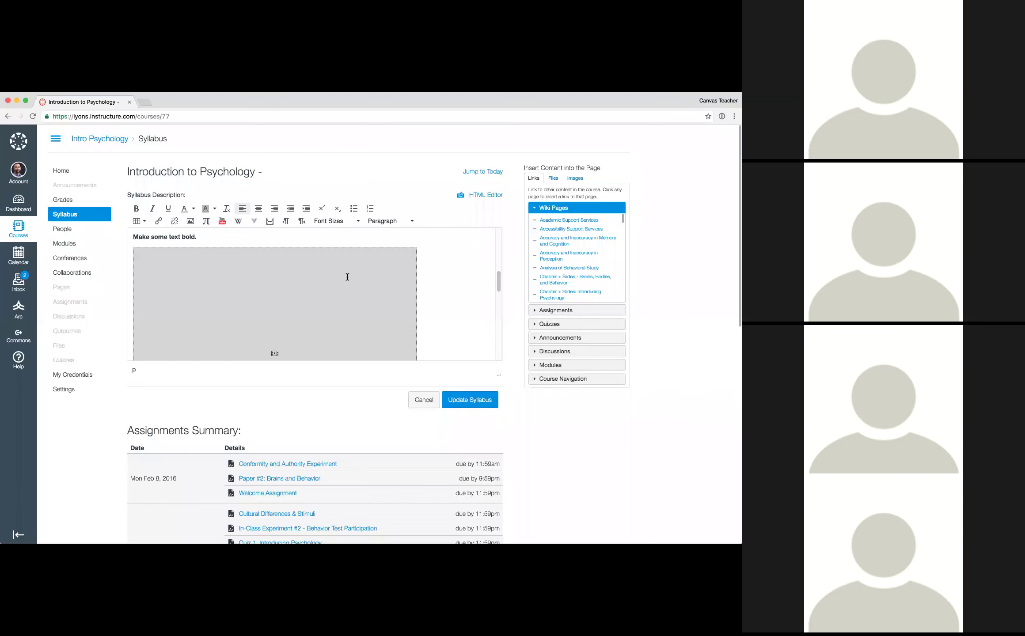
# Shrink the embedded video proportionally to about half its width and deselect it.
pyautogui.click(377, 306)
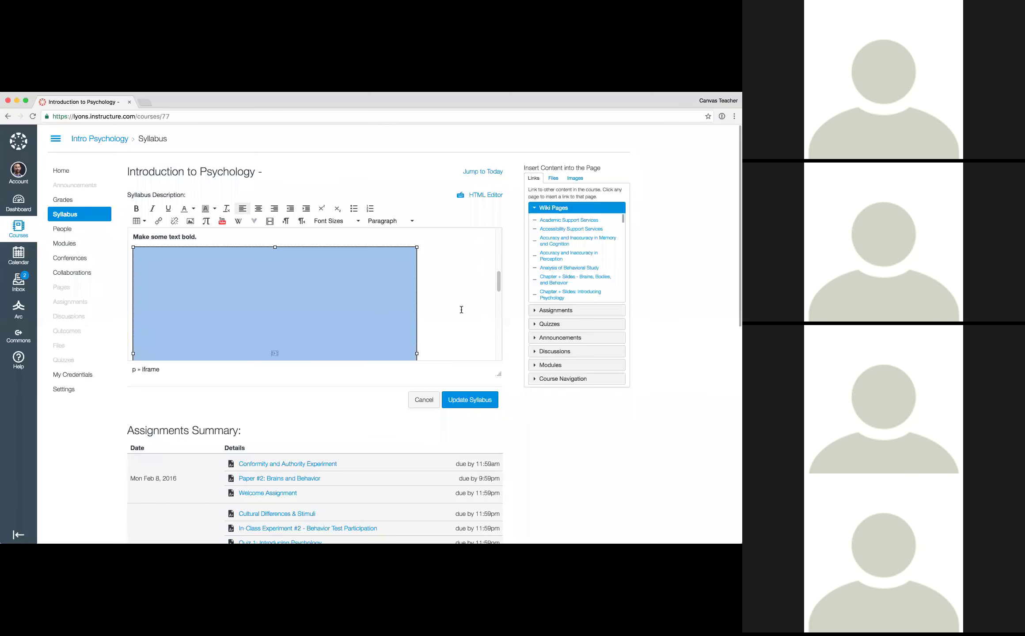
pyautogui.scroll(-3, 461, 309)
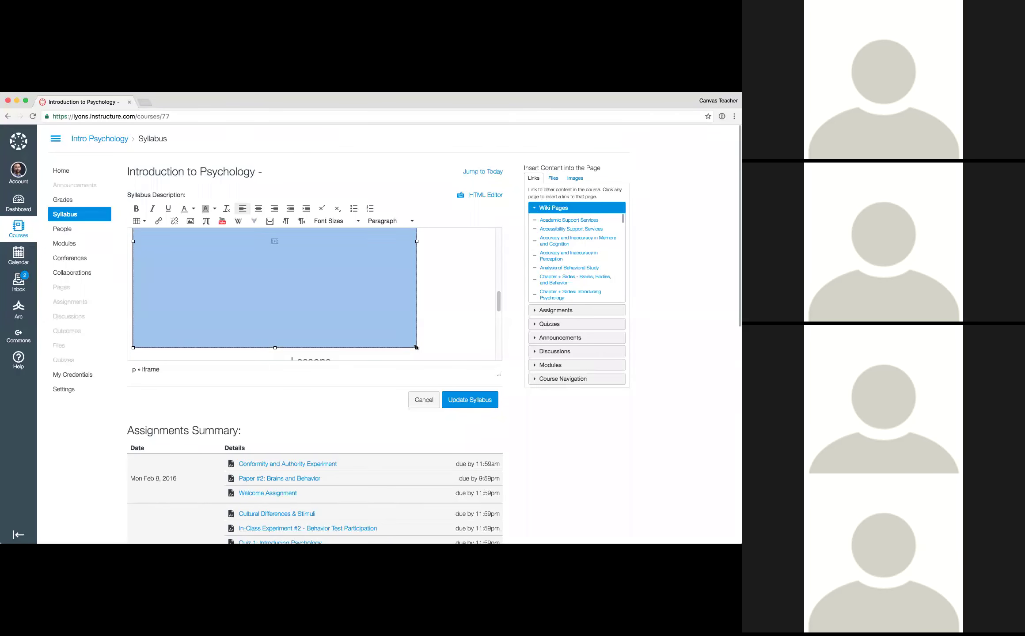
pyautogui.moveTo(416, 349); pyautogui.dragTo(266, 228)
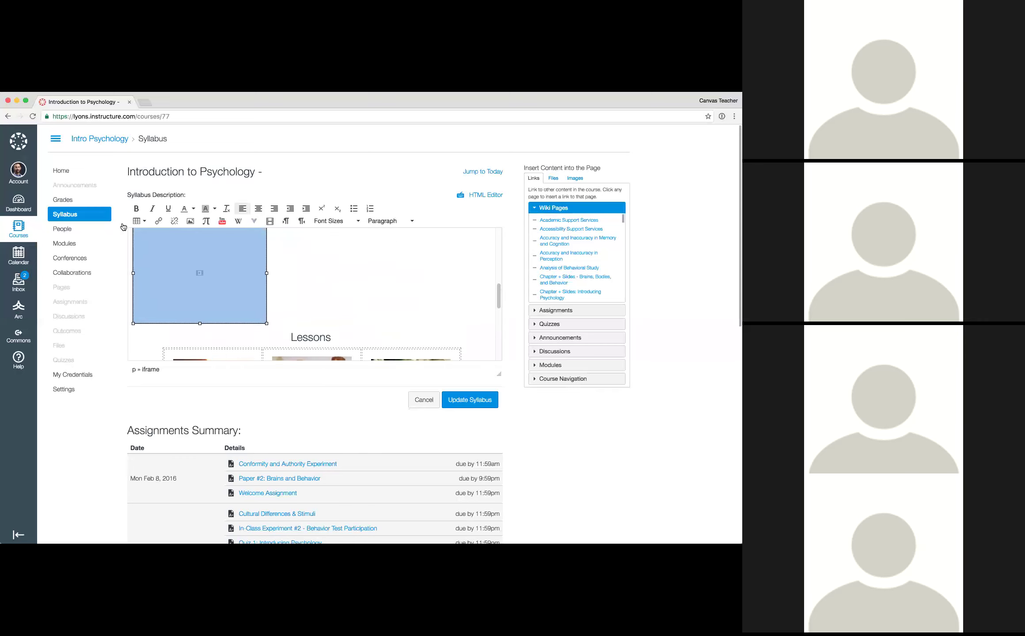
pyautogui.click(285, 259)
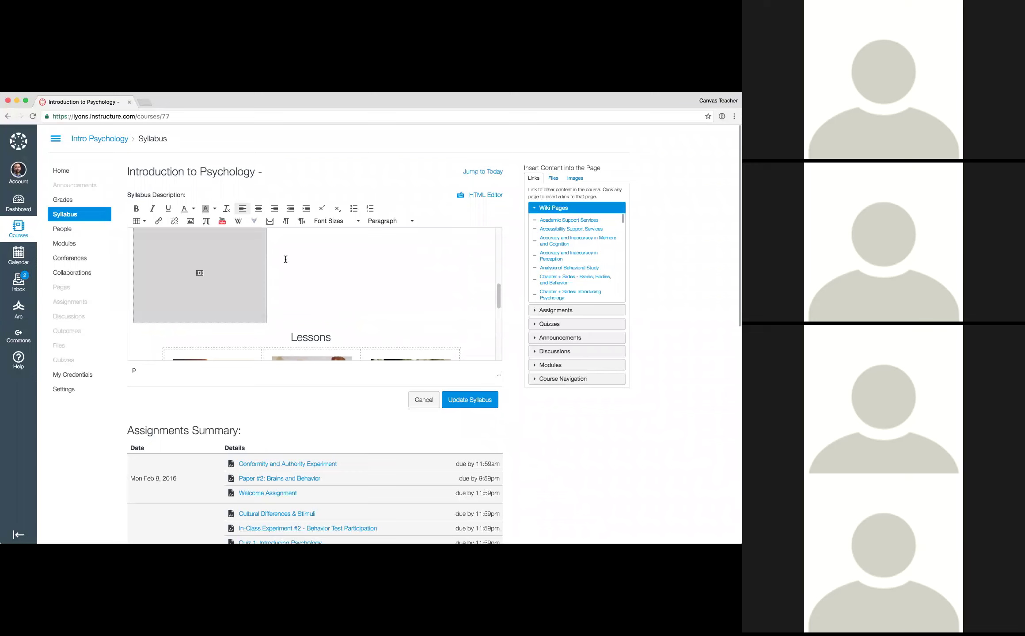
# Below the video, add the line "If you're ready to fight the dragon go to" ending with a link to the Final Exam quiz.
pyautogui.press('Return')
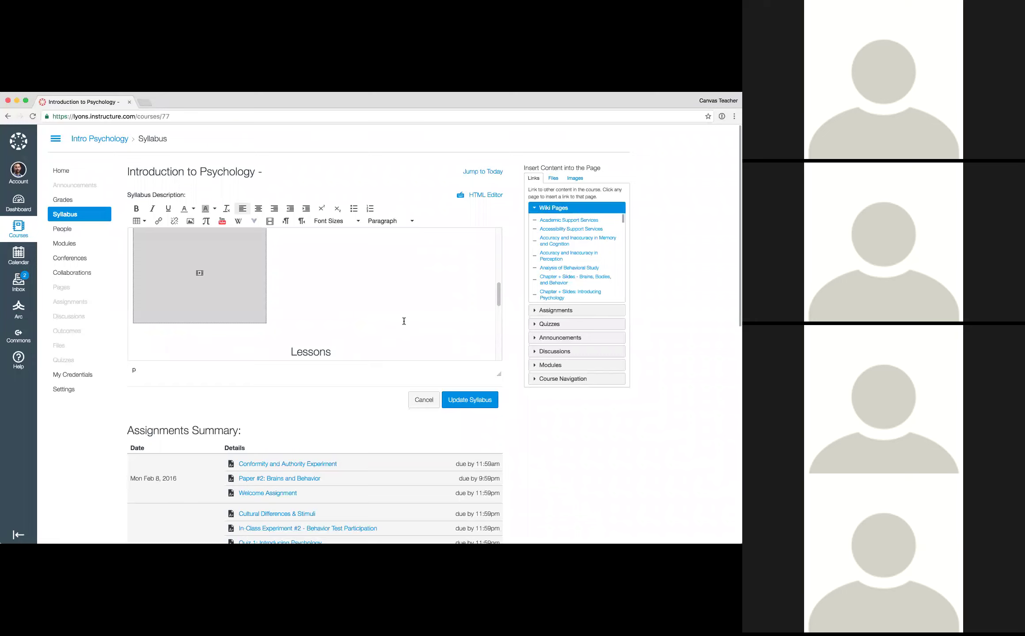
pyautogui.write("you're ready to fight the dragon go to")
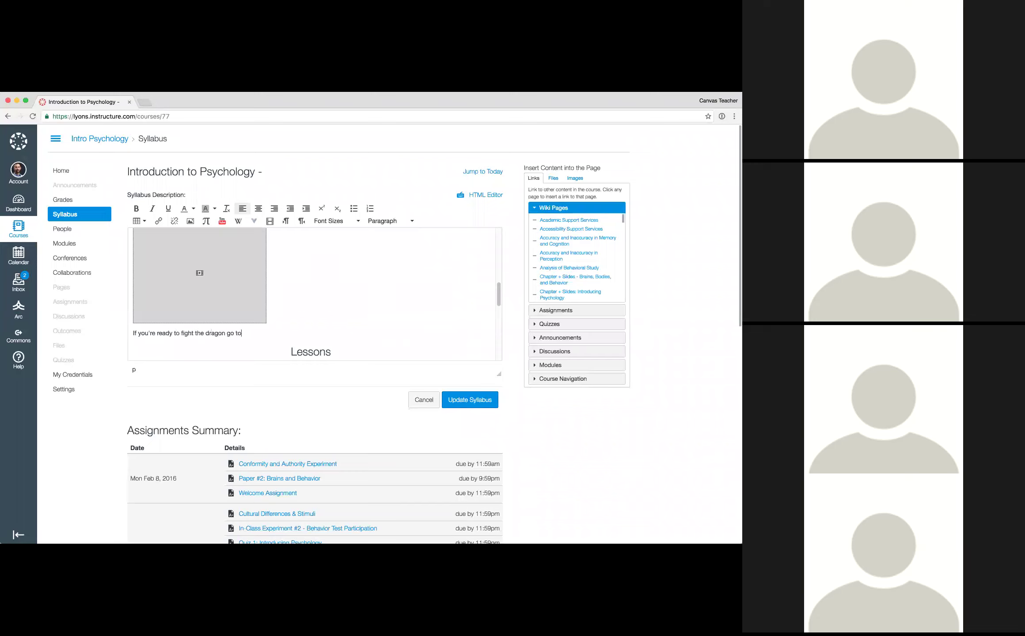
pyautogui.click(552, 324)
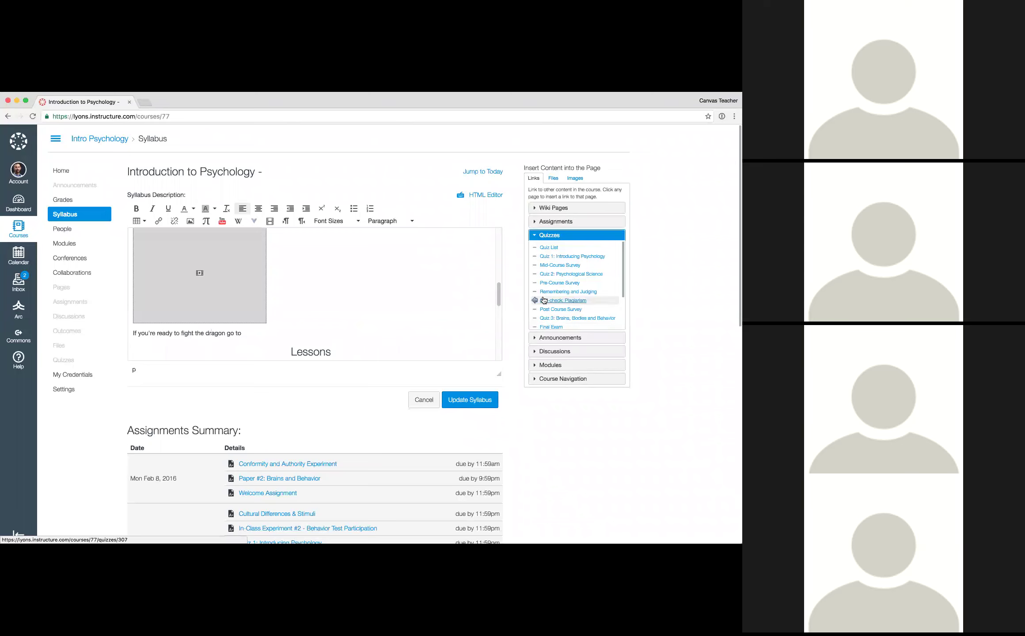
pyautogui.click(547, 327)
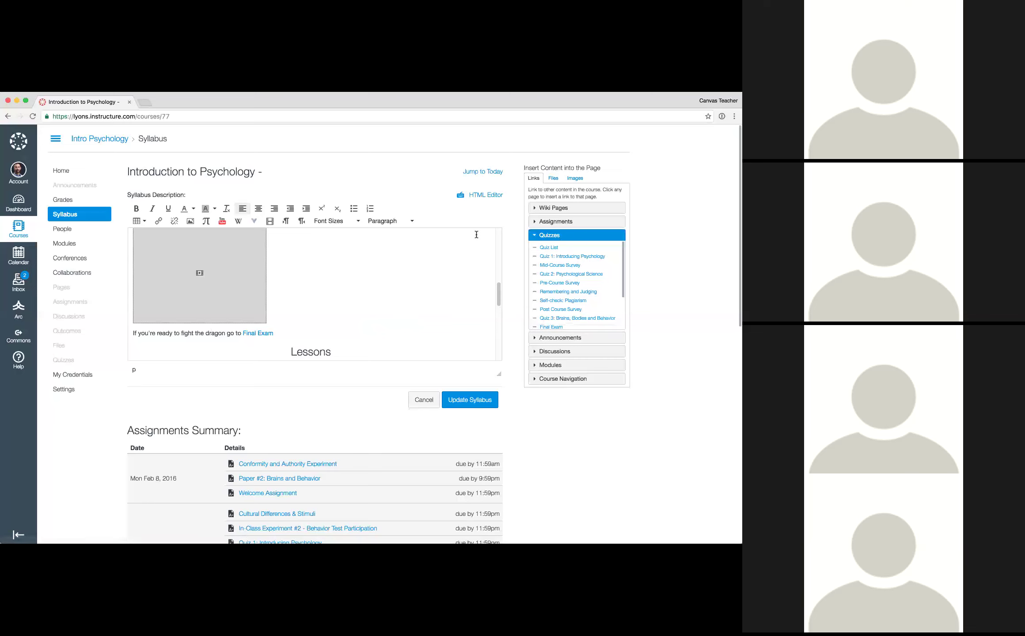
pyautogui.press('super+z')
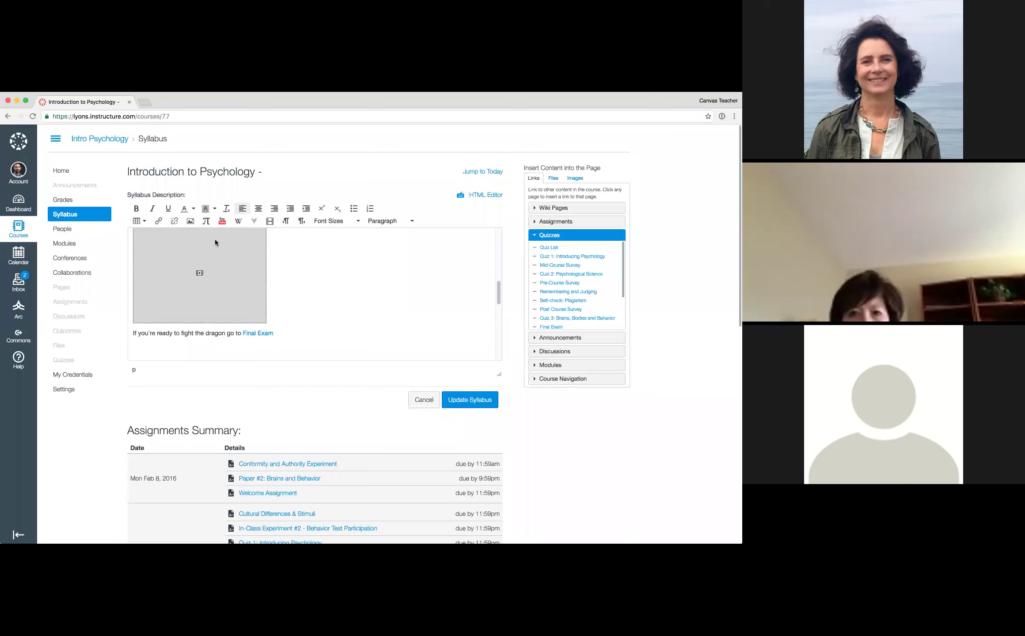
# Examine the course files and the course images that can be inserted into the page.
pyautogui.click(554, 177)
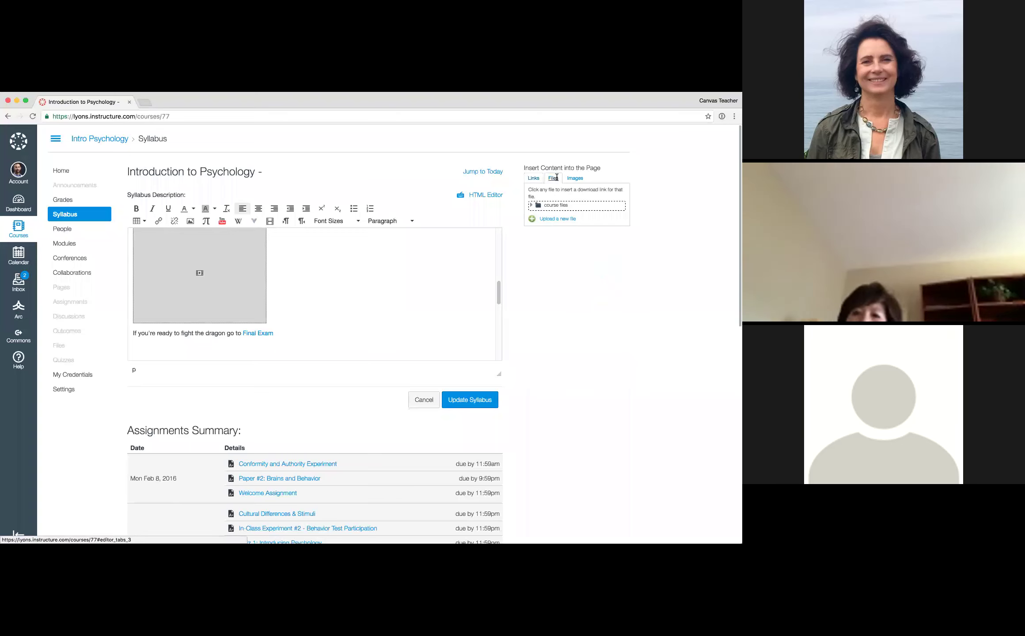
pyautogui.click(552, 205)
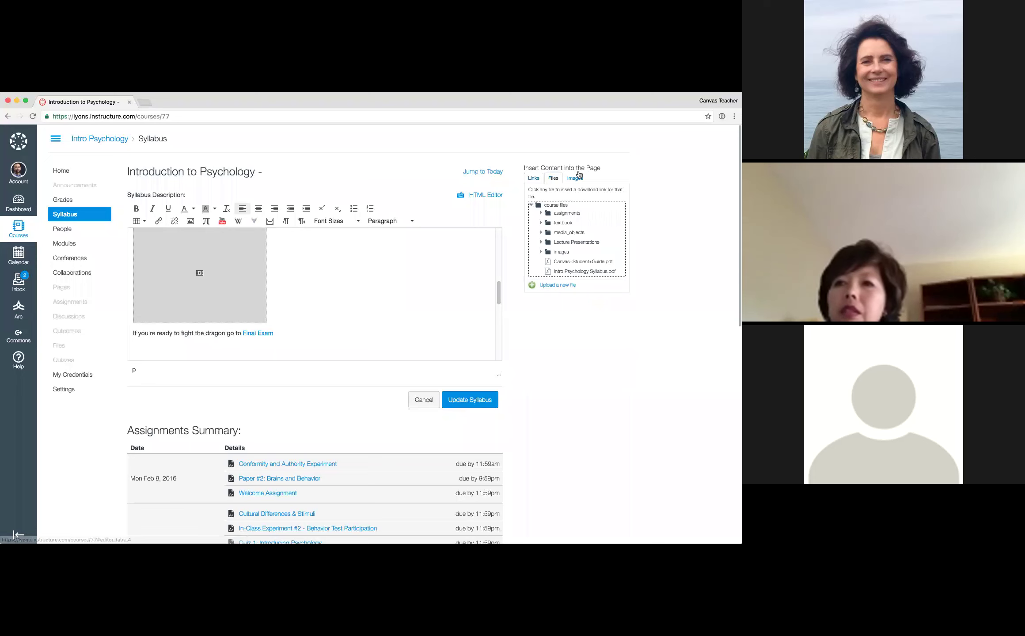
pyautogui.click(573, 178)
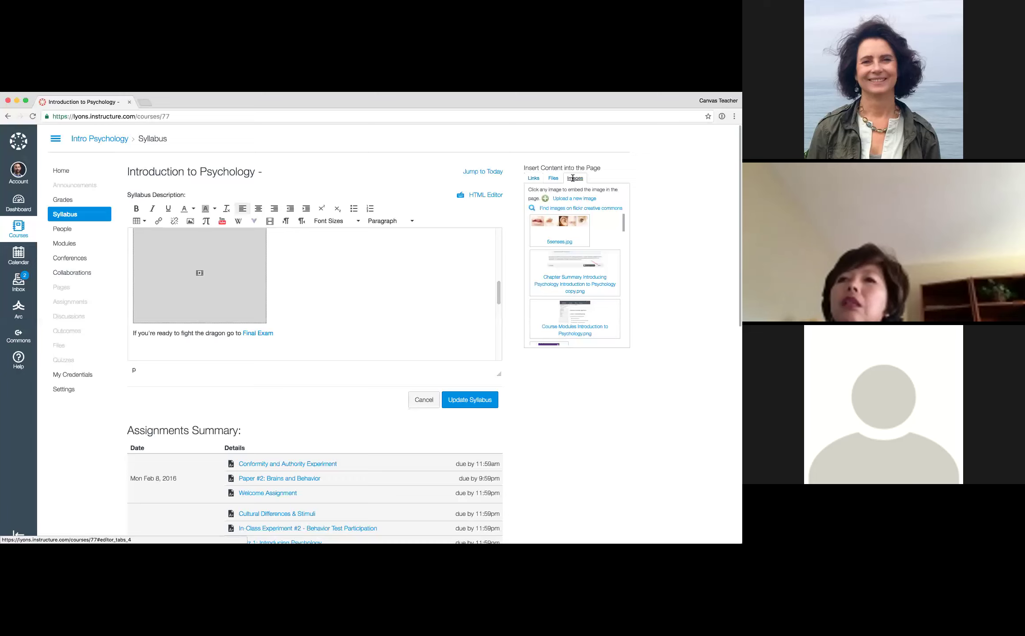
# Search Flickr Creative Commons for "surfing dogs" and insert the picture of the dog in a green vest below the Final Exam line.
pyautogui.click(551, 209)
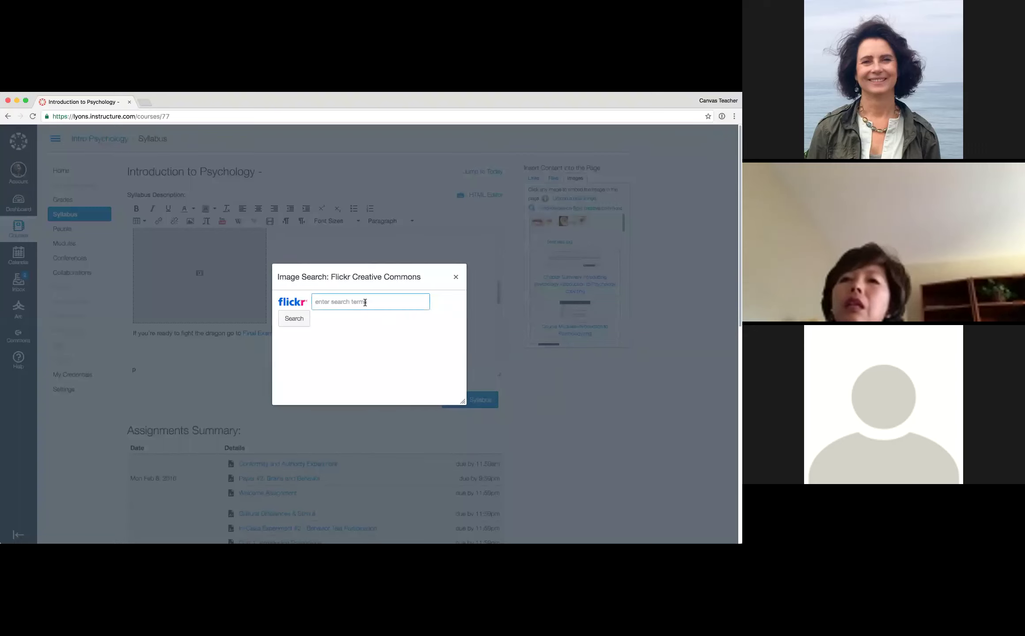
pyautogui.write('surfing dogs')
pyautogui.press('Return')
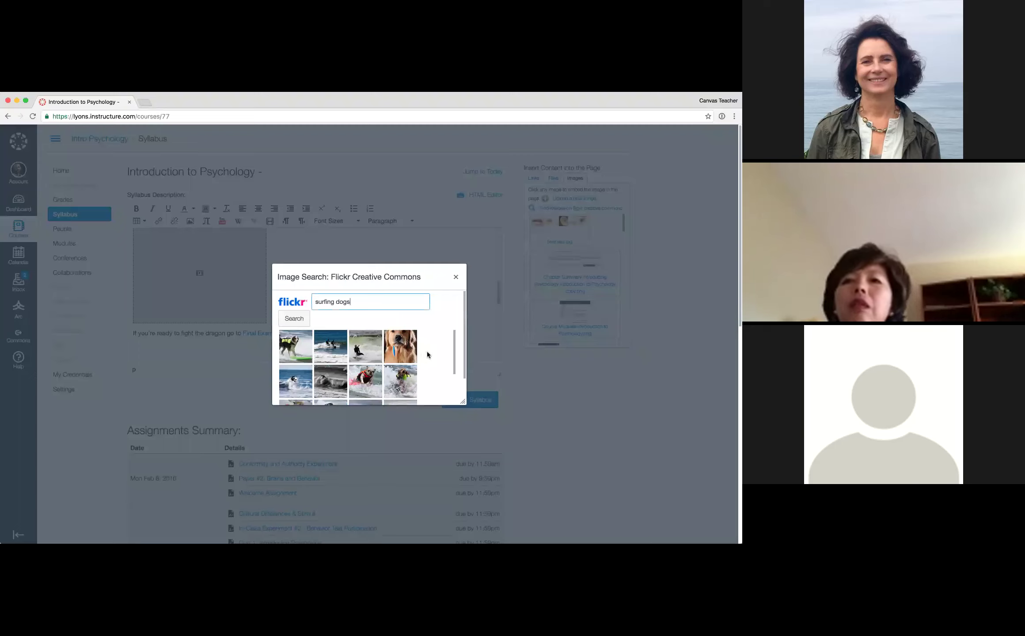
pyautogui.scroll(-5, 424, 336)
pyautogui.scroll(5, 425, 335)
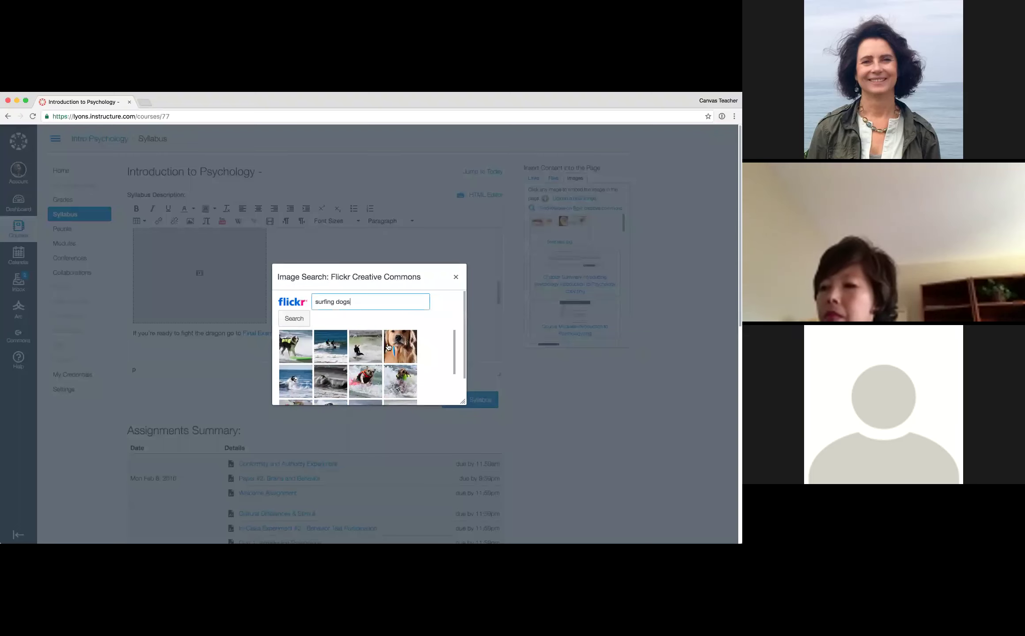
pyautogui.click(299, 346)
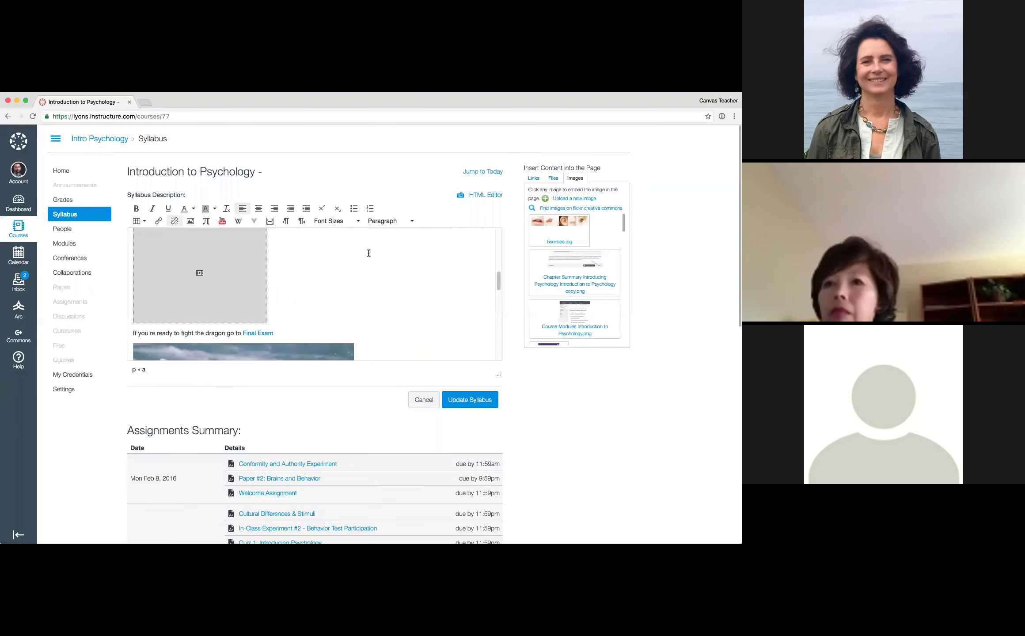
# Shrink the inserted dog picture proportionally to less than half its width and deselect it.
pyautogui.scroll(-5, 375, 305)
pyautogui.click(324, 309)
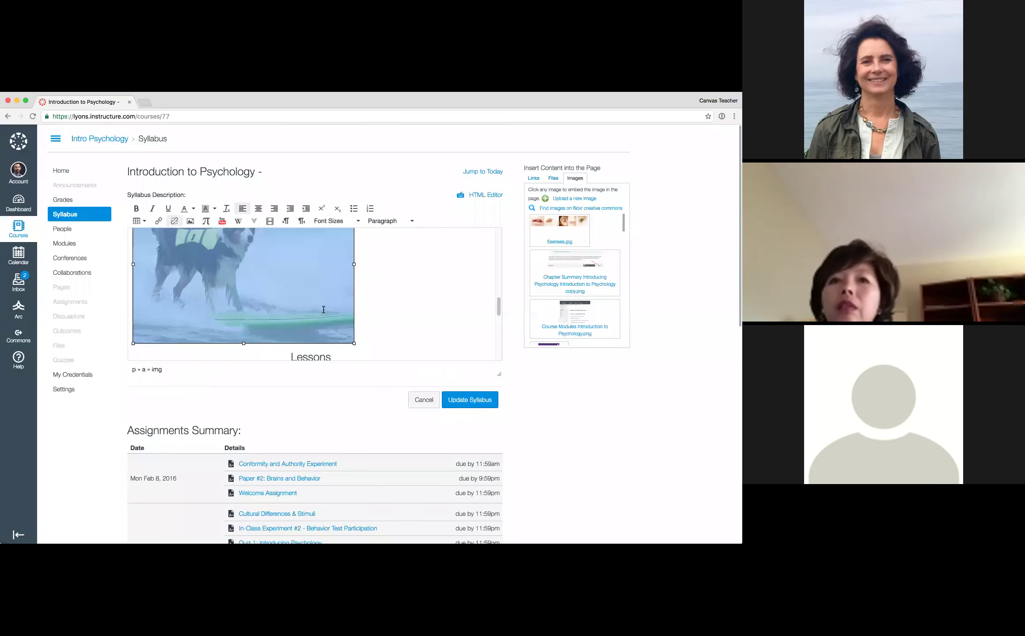
pyautogui.moveTo(354, 343); pyautogui.dragTo(262, 251)
pyautogui.scroll(3, 286, 264)
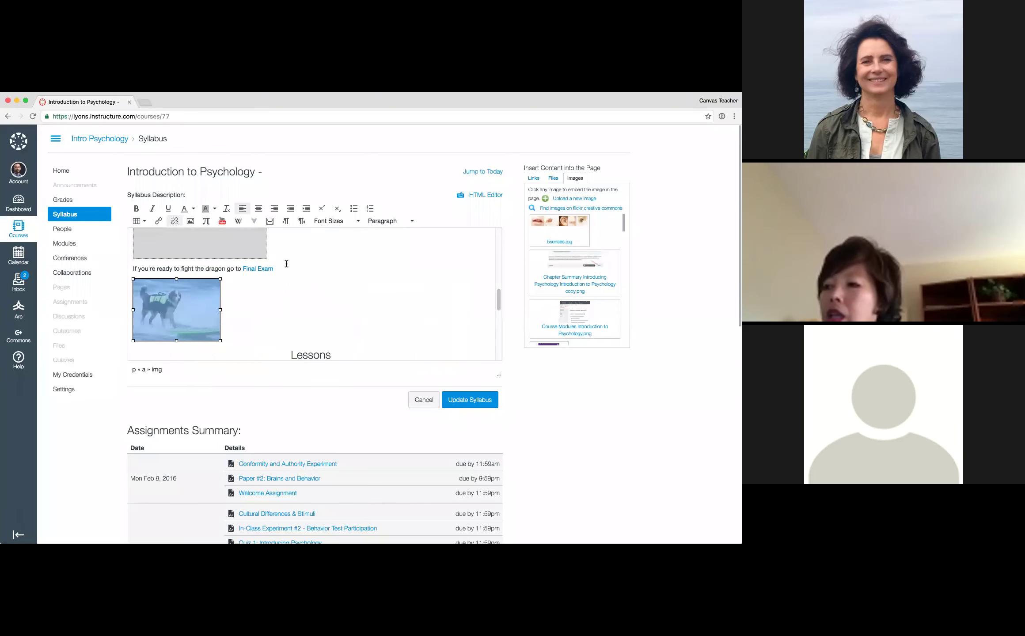
pyautogui.click(232, 294)
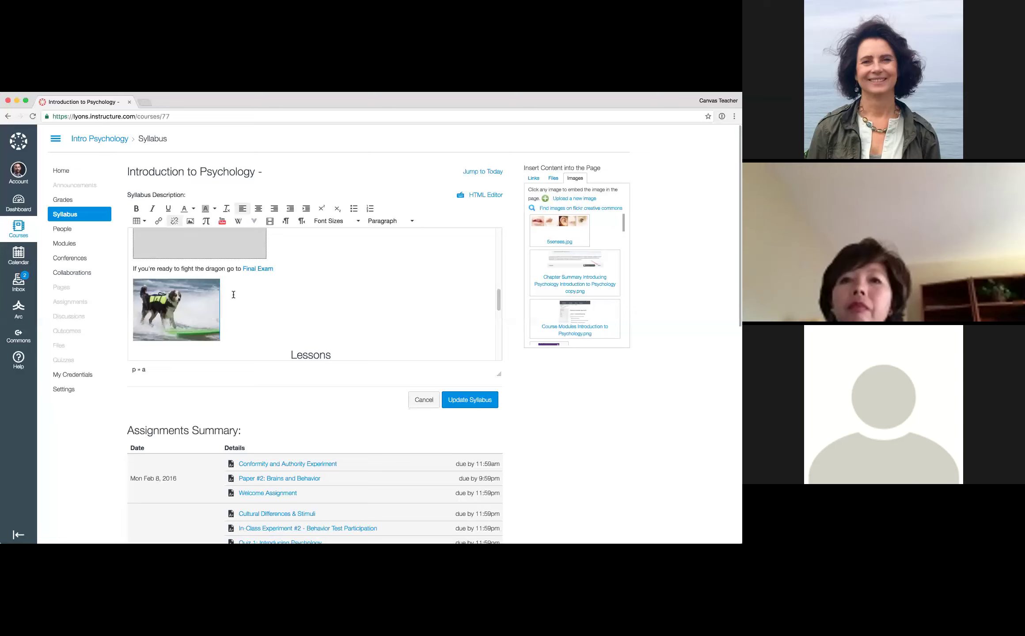
# Examine the additional external tools available for embedding content, then return to the text beside the dog picture.
pyautogui.click(256, 223)
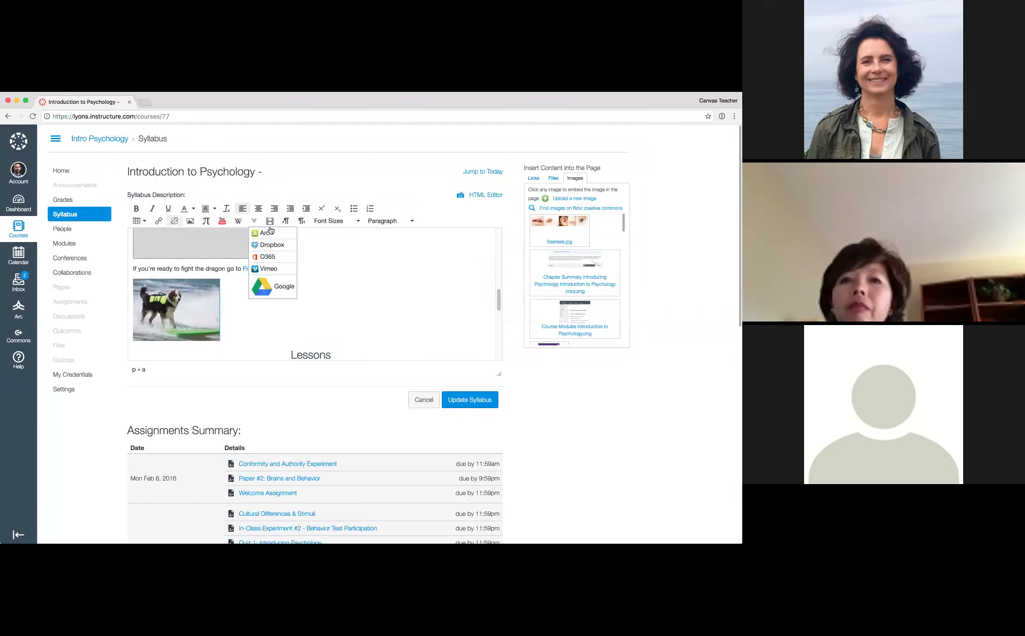
pyautogui.click(331, 261)
pyautogui.click(304, 292)
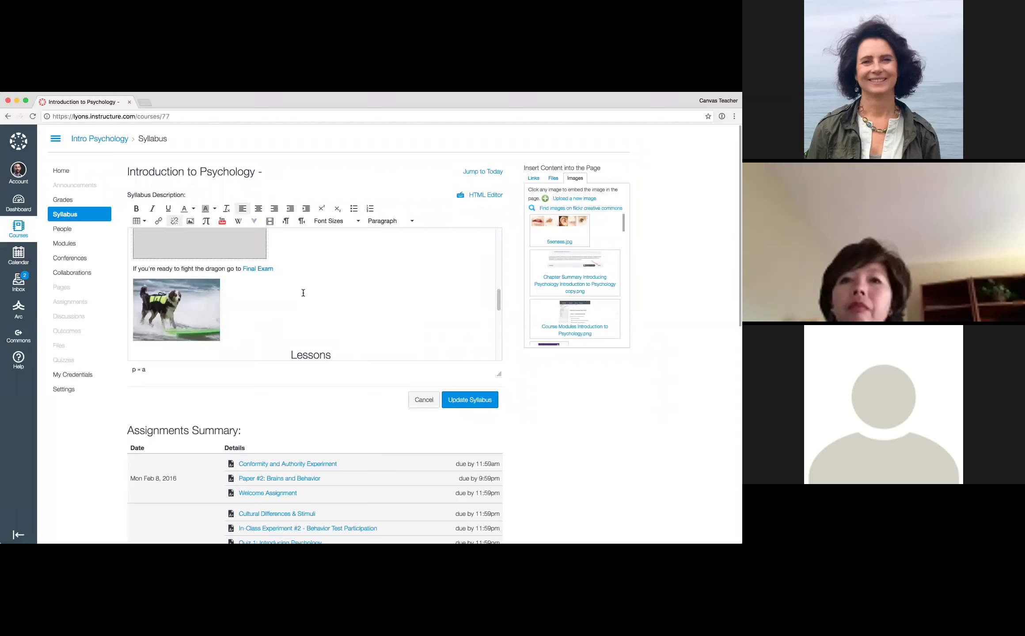
# Record a short webcam video on a new line below the dog picture, save it into the page, and update the syllabus.
pyautogui.press('Return')
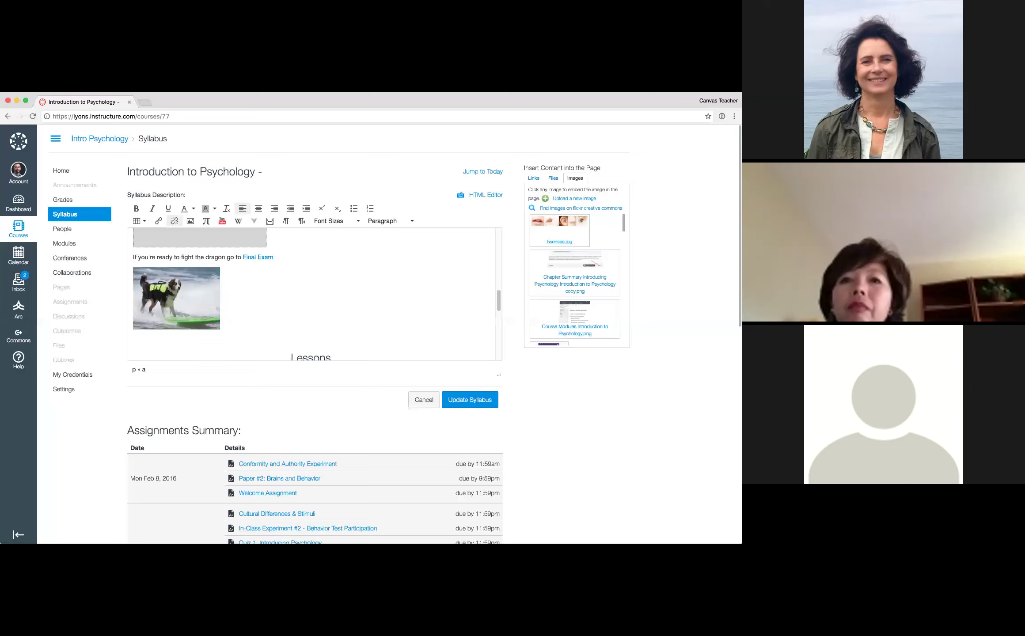
pyautogui.click(273, 226)
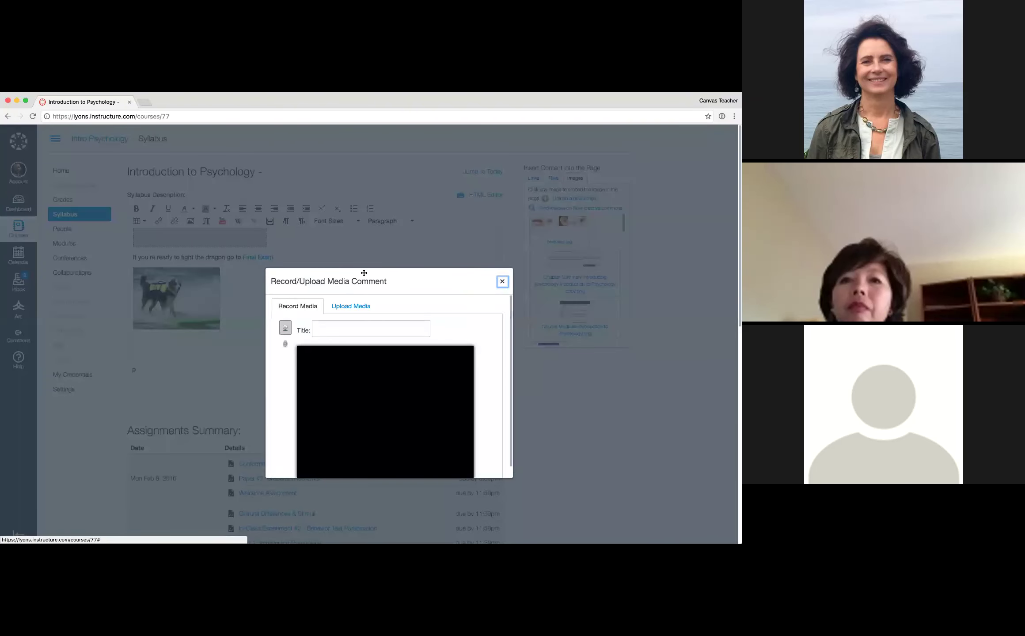
pyautogui.moveTo(364, 274); pyautogui.dragTo(335, 234)
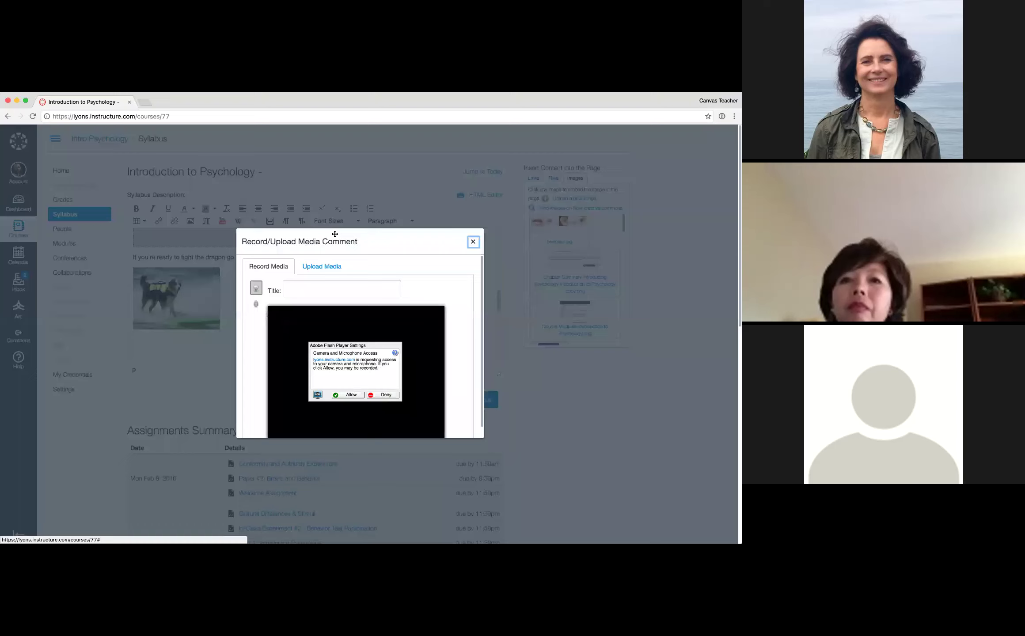
pyautogui.click(348, 395)
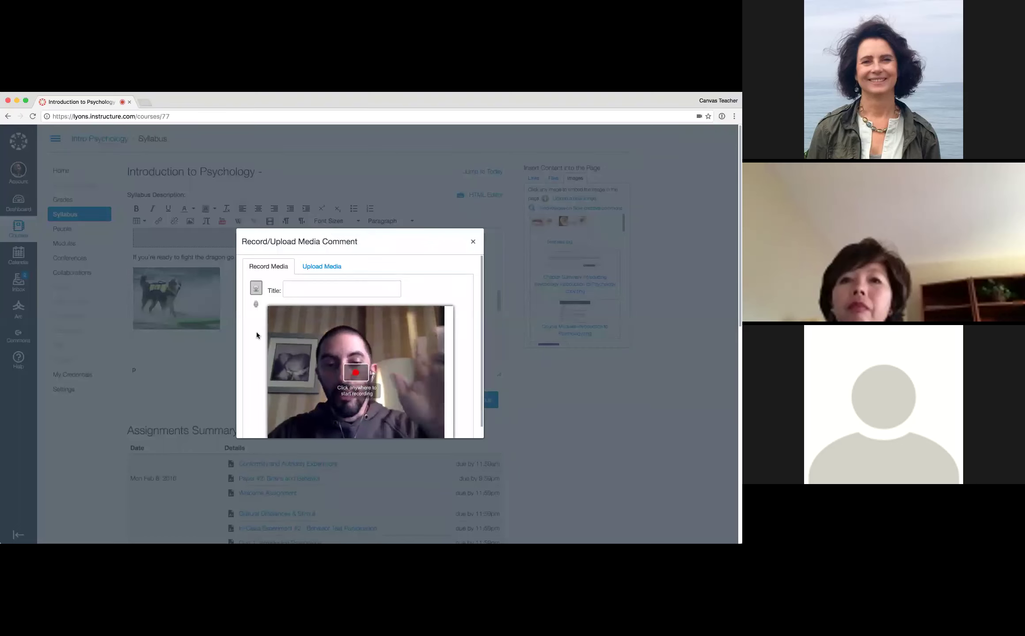
pyautogui.click(356, 374)
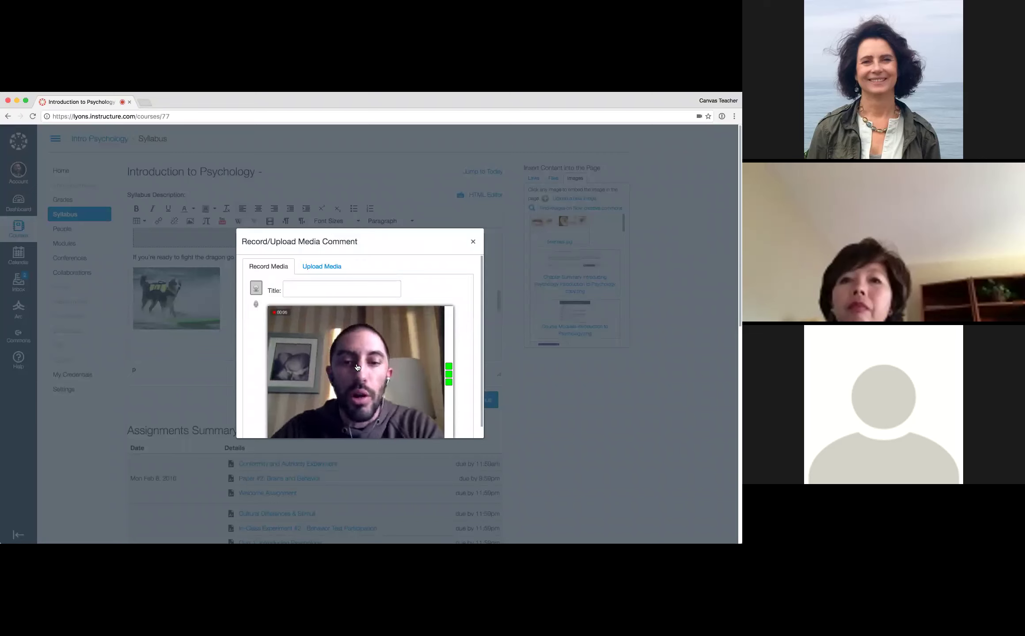
pyautogui.click(351, 371)
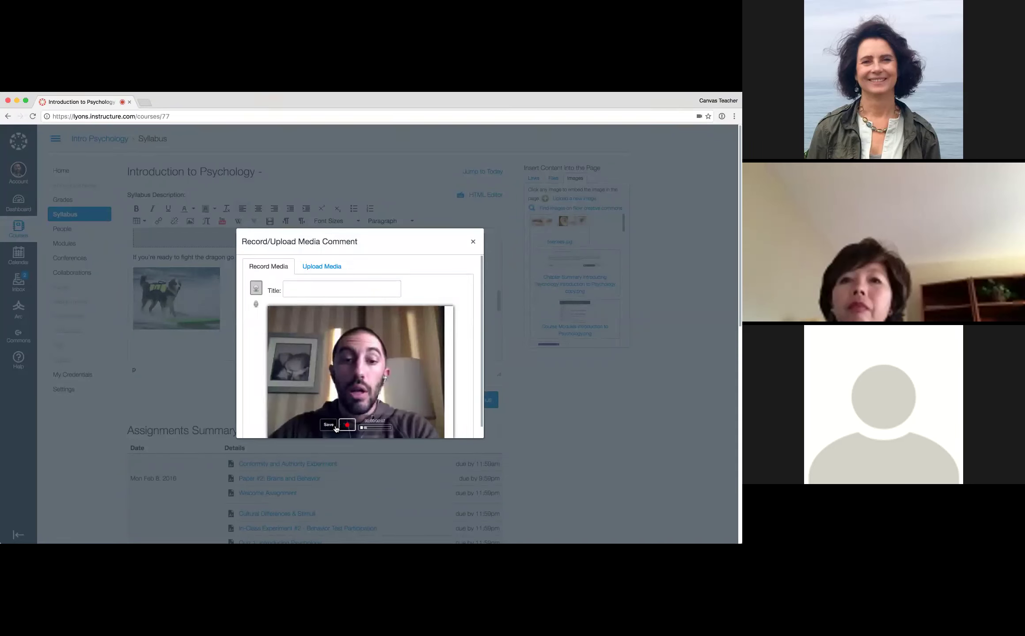
pyautogui.click(329, 426)
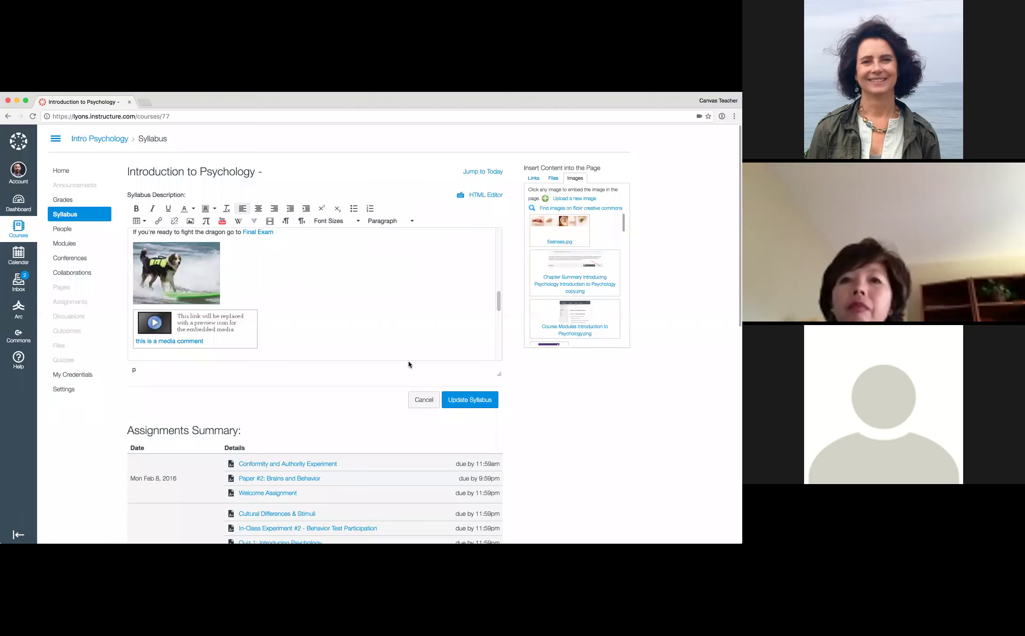
pyautogui.click(463, 403)
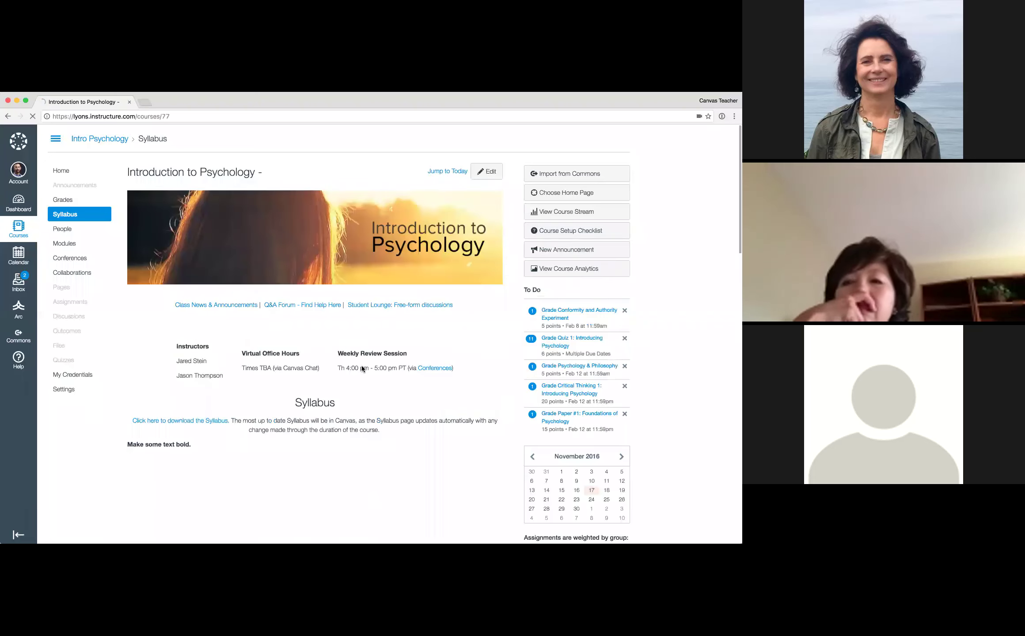
# Open the course syllabus page and check its embedded content, briefly playing and pausing the Surfing Dogs video.
pyautogui.click(59, 216)
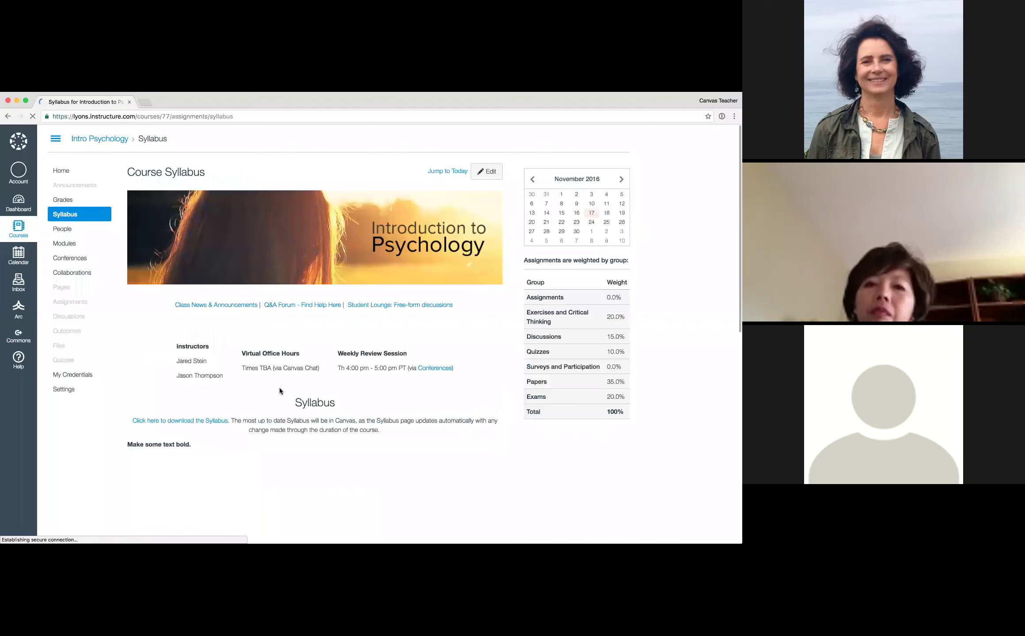
pyautogui.scroll(-5, 437, 423)
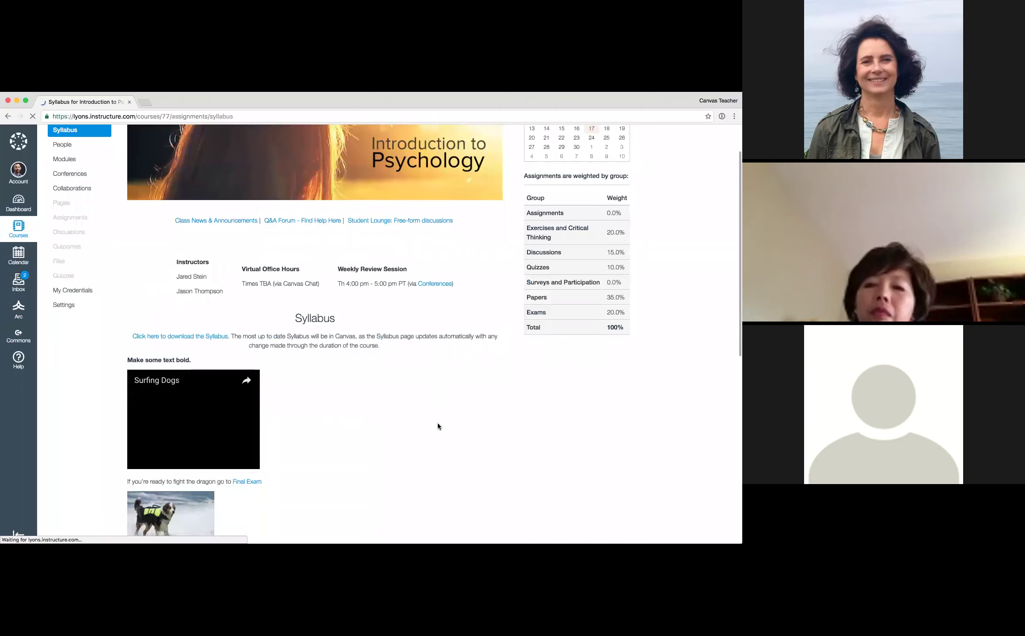
pyautogui.scroll(2, 437, 427)
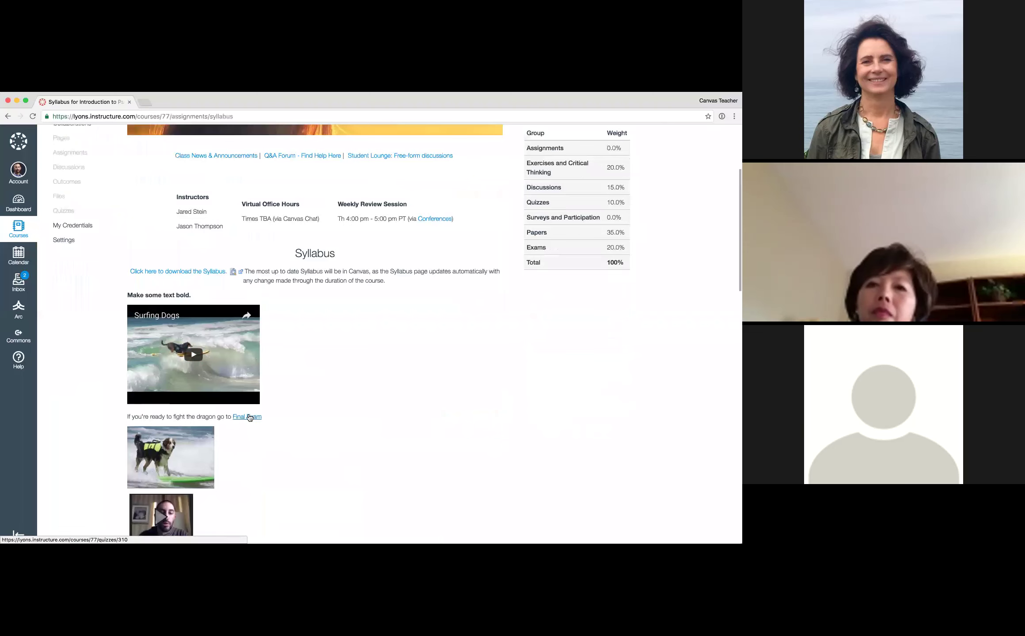
pyautogui.scroll(-1, 293, 419)
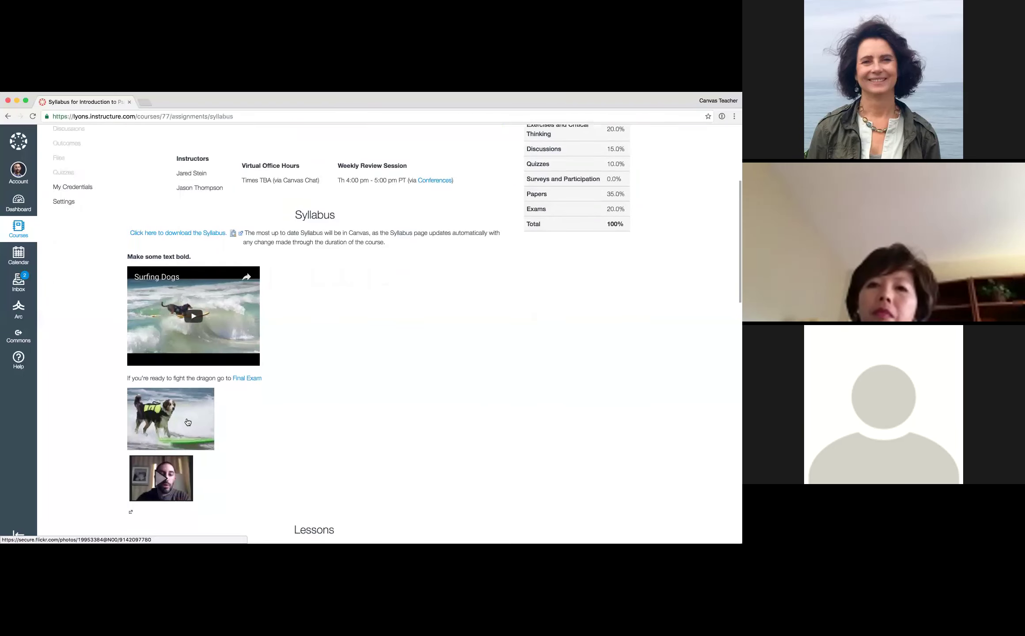
pyautogui.scroll(-1, 231, 442)
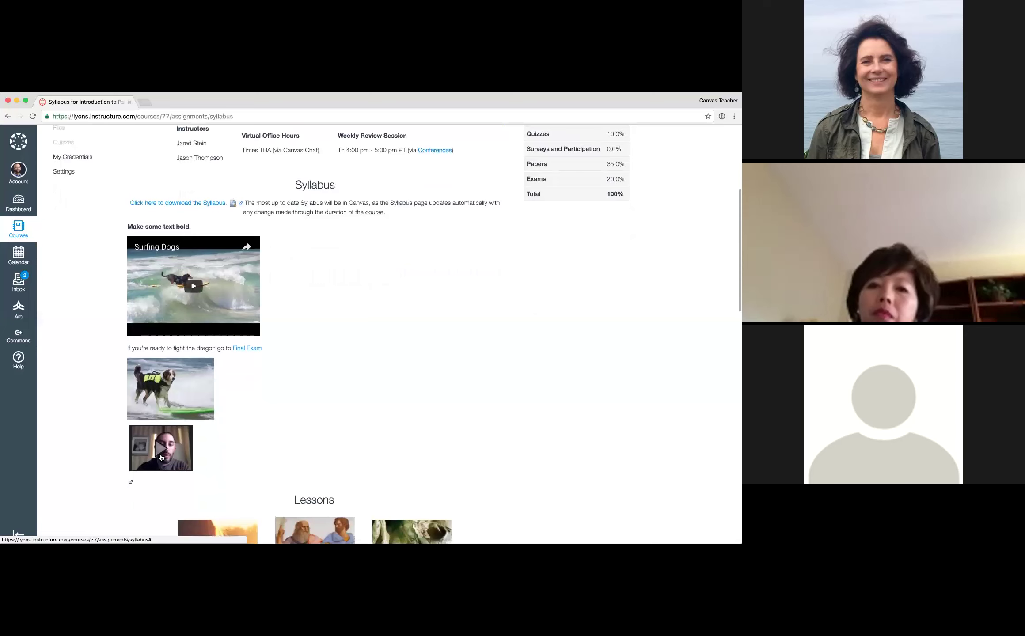
pyautogui.scroll(2, 302, 394)
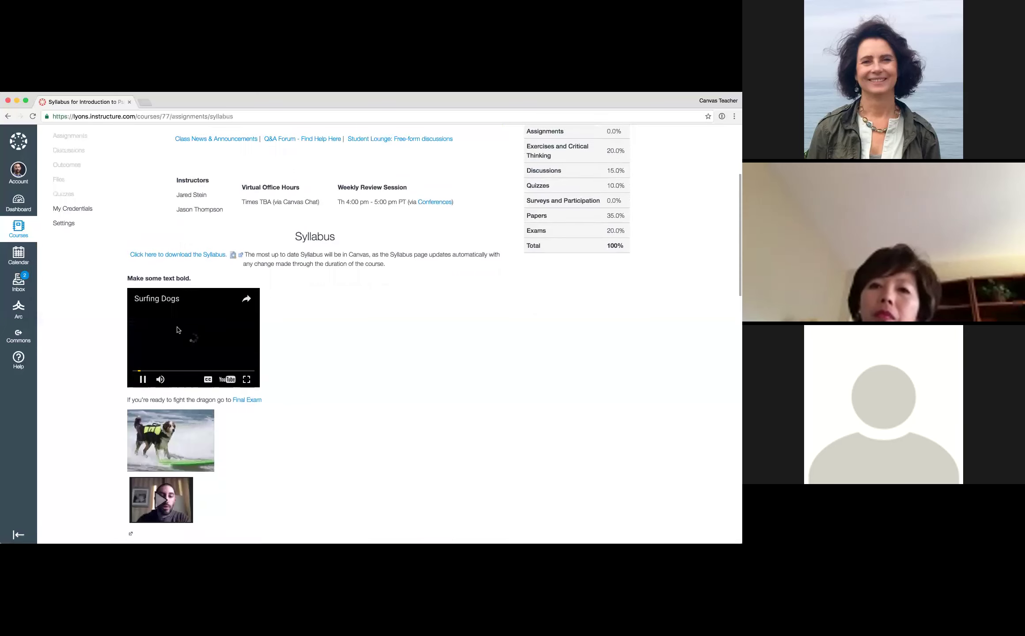
pyautogui.click(144, 380)
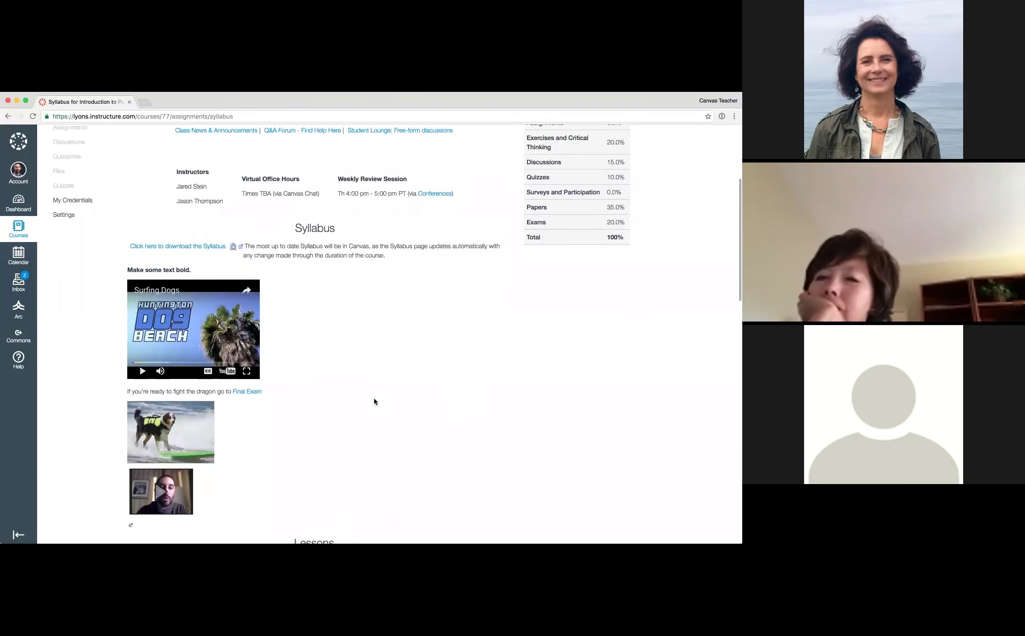
pyautogui.scroll(5, 373, 401)
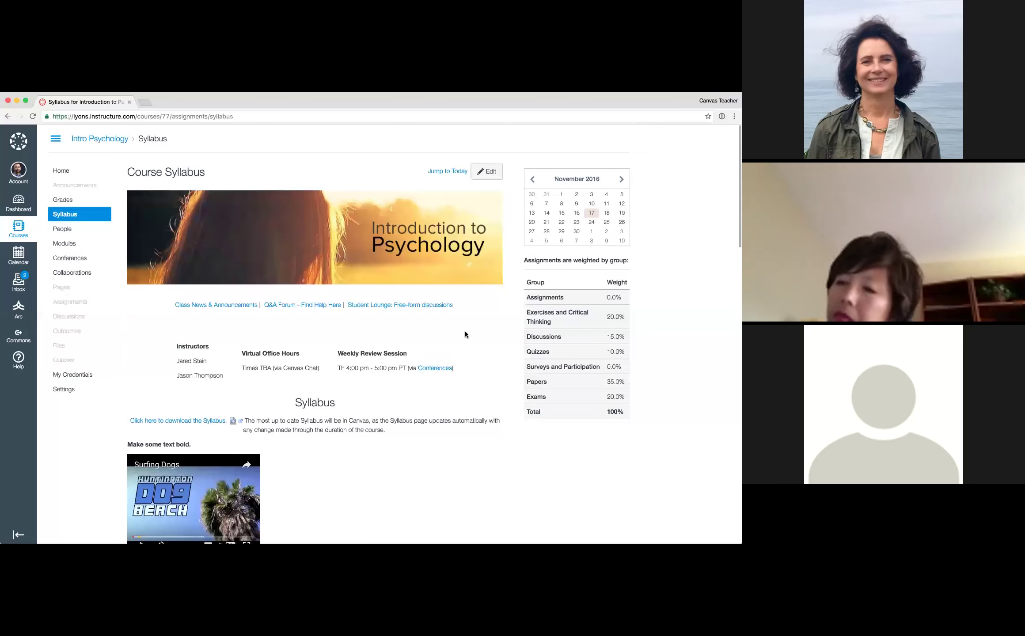
# Open the course's Modules page and examine how items are organized from the welcome module through the Final module.
pyautogui.click(69, 245)
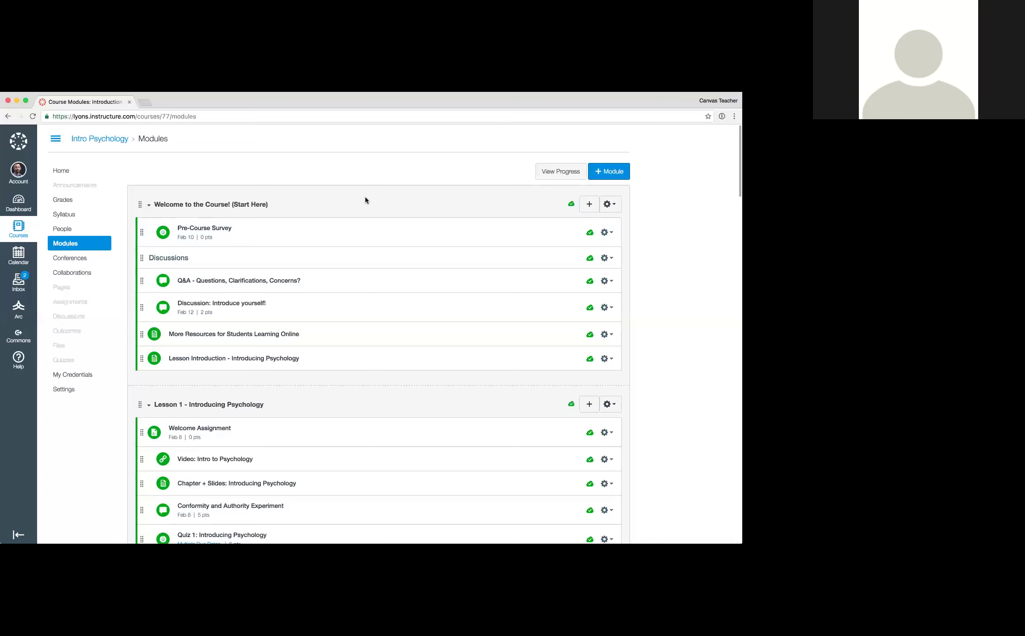
pyautogui.scroll(-6, 364, 198)
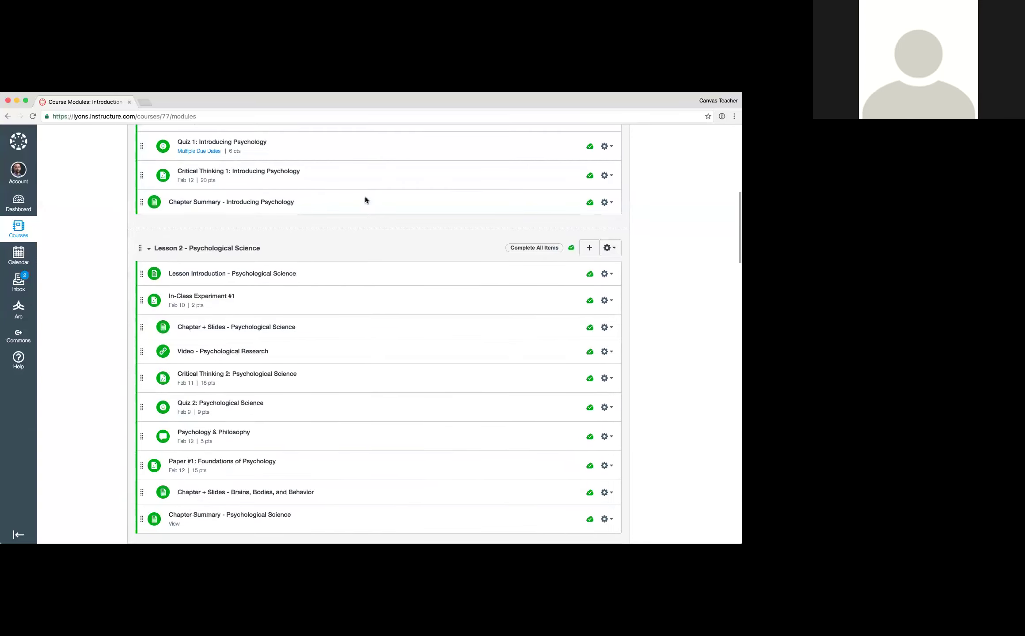
pyautogui.scroll(10, 364, 200)
pyautogui.scroll(1, 365, 200)
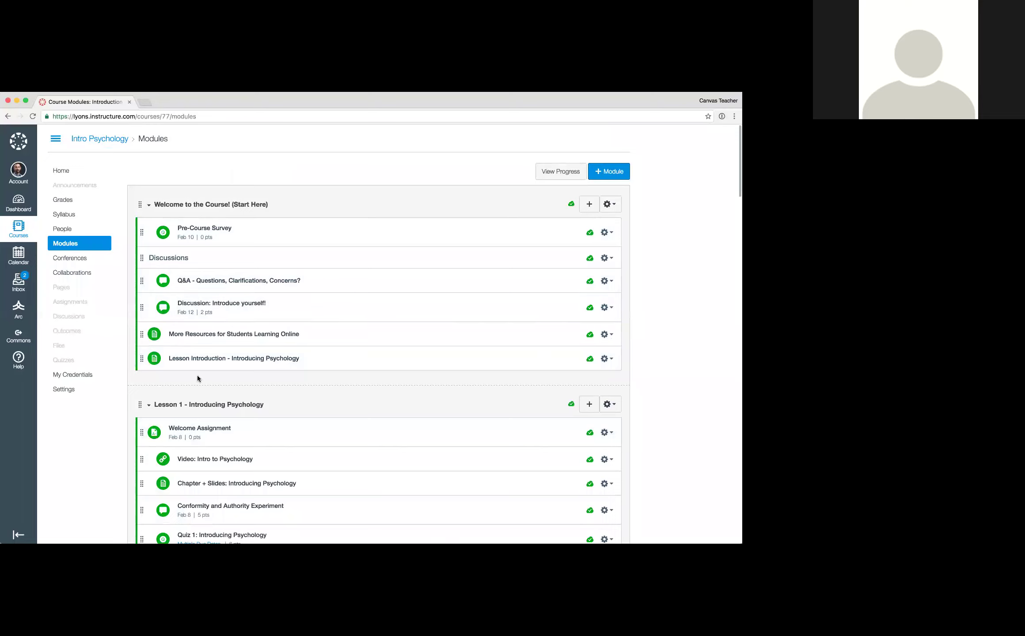
pyautogui.scroll(-20, 197, 374)
pyautogui.scroll(-20, 197, 374)
pyautogui.scroll(6, 197, 374)
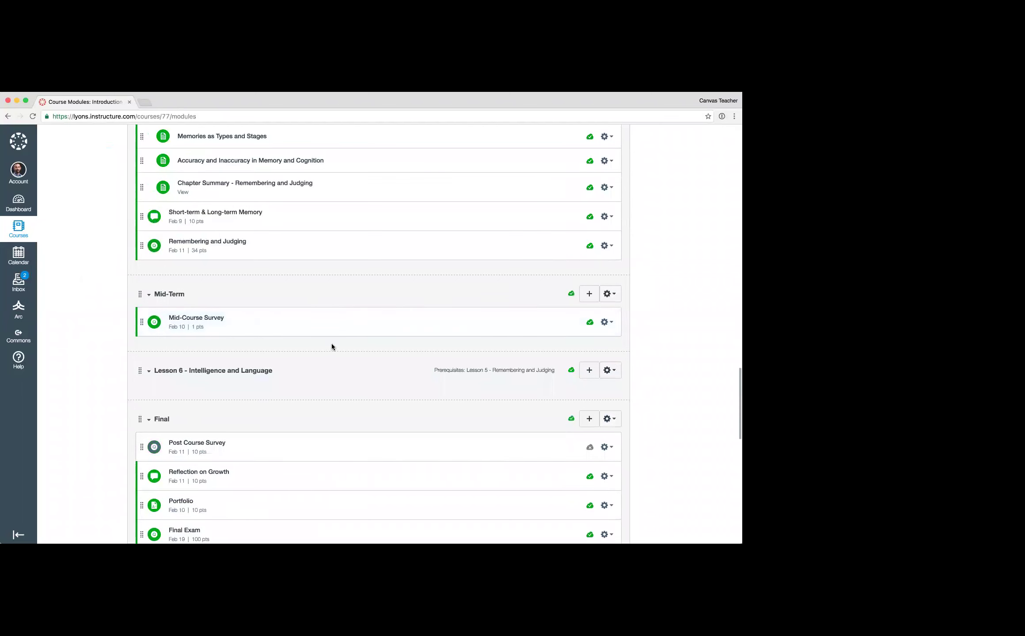
pyautogui.scroll(12, 331, 346)
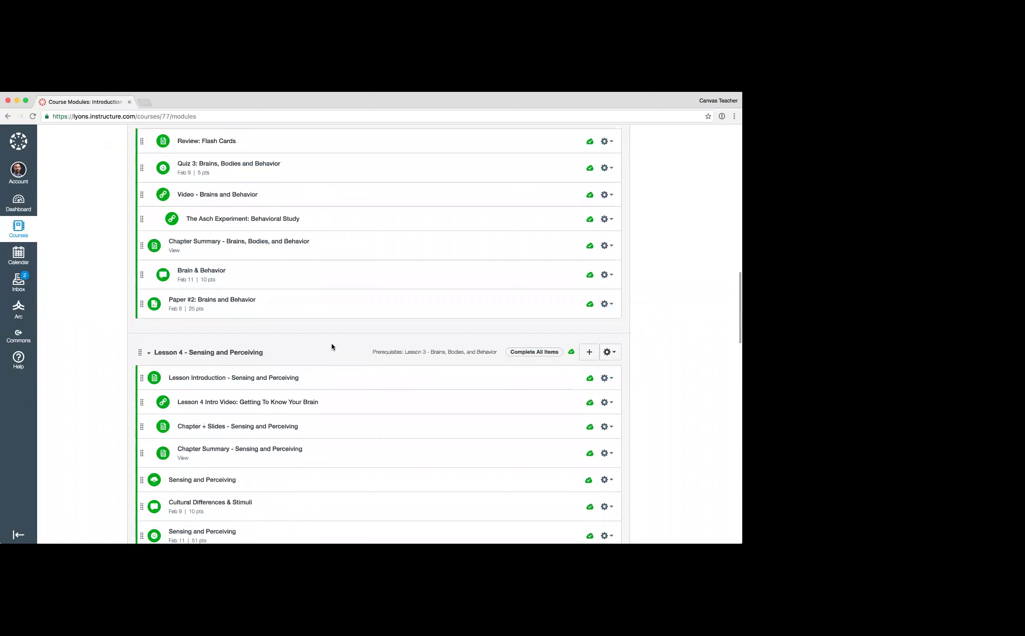
pyautogui.scroll(6, 332, 346)
pyautogui.scroll(9, 331, 347)
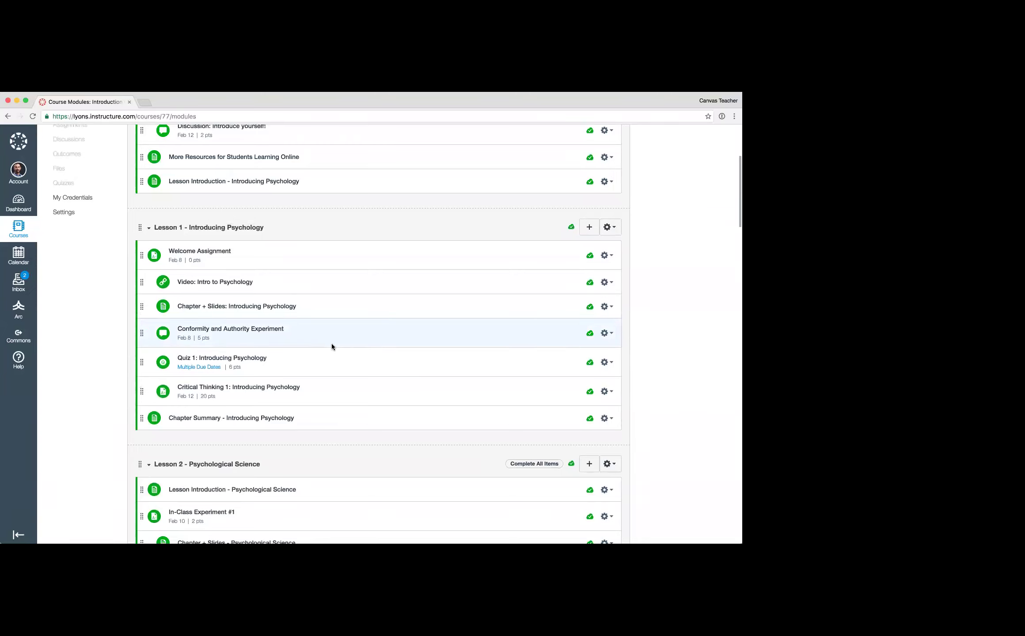
# Move the Welcome Assignment from the Lesson 1 module to the end of the Welcome to the Course! module.
pyautogui.scroll(1, 331, 346)
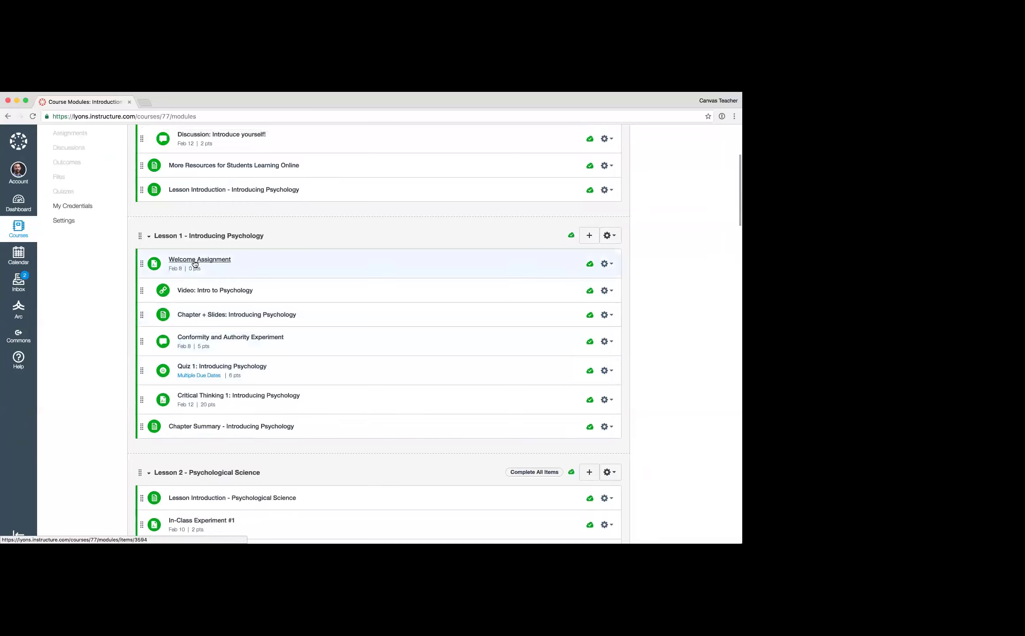
pyautogui.scroll(1, 175, 264)
pyautogui.scroll(5, 175, 264)
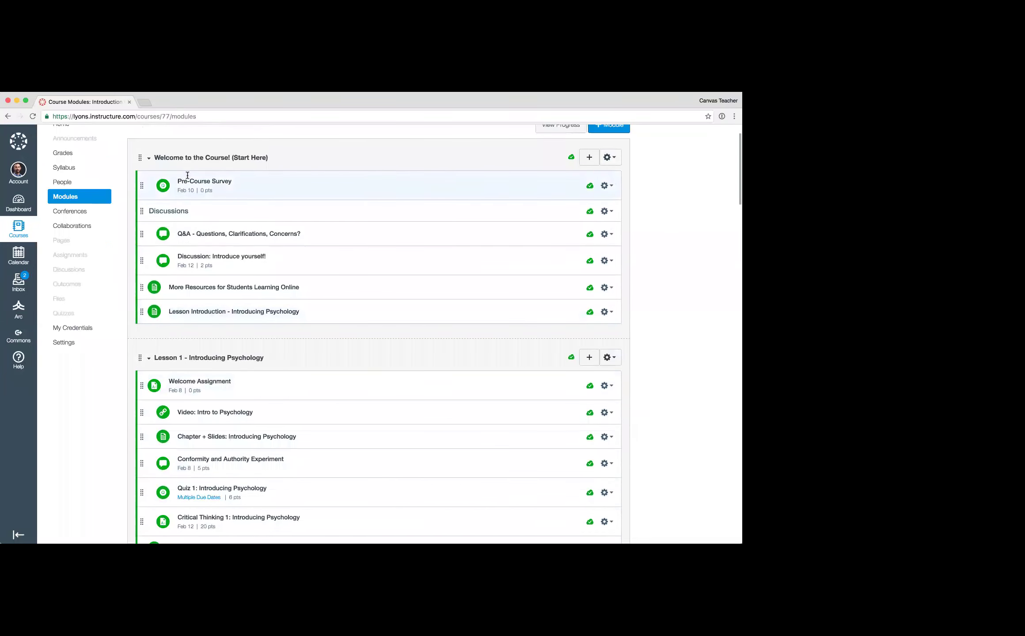
pyautogui.moveTo(141, 387); pyautogui.dragTo(145, 331)
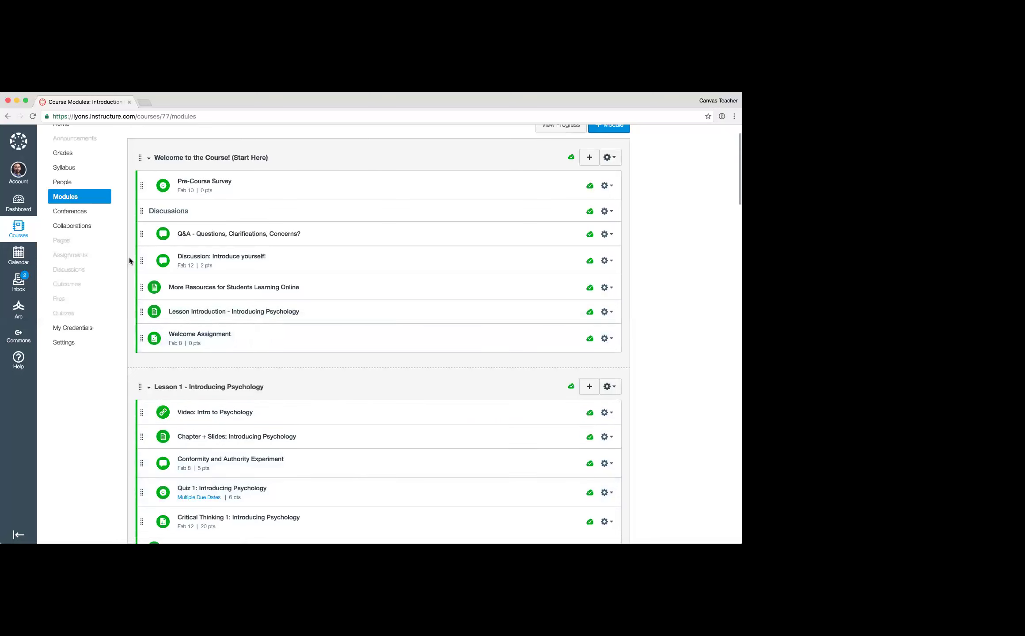
# Collapse the Lesson 1 and Welcome to the Course! modules and move Lesson 1 to the first place in the module order.
pyautogui.scroll(-3, 154, 399)
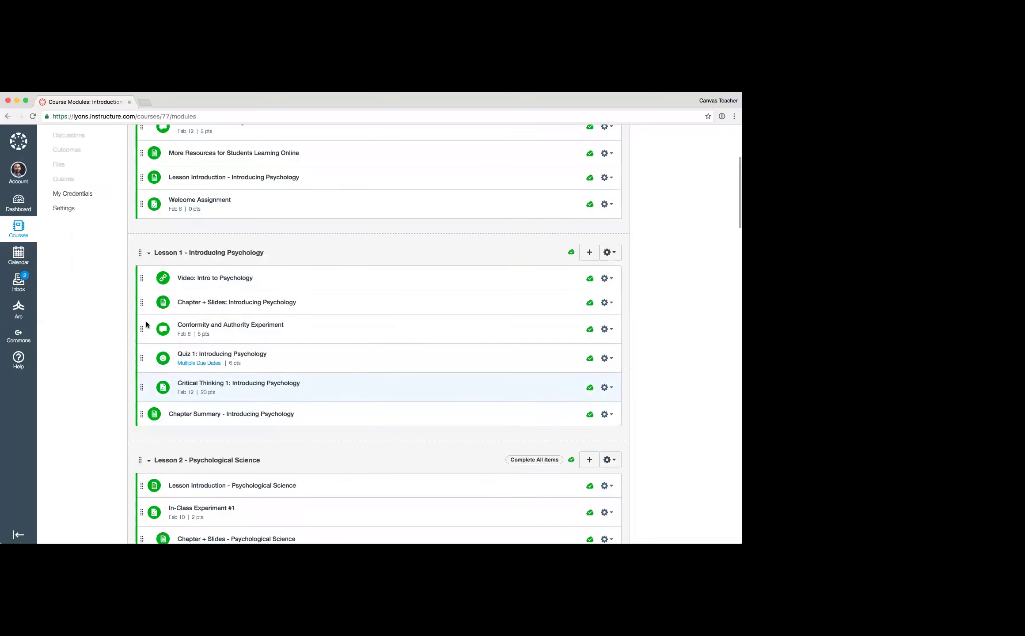
pyautogui.click(148, 254)
pyautogui.scroll(4, 151, 160)
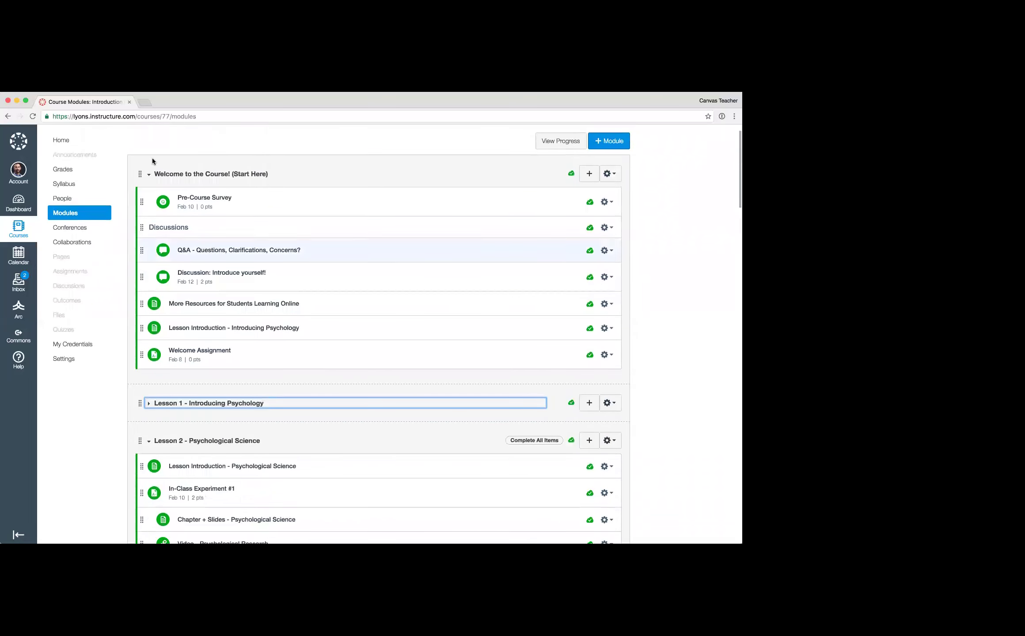
pyautogui.click(149, 176)
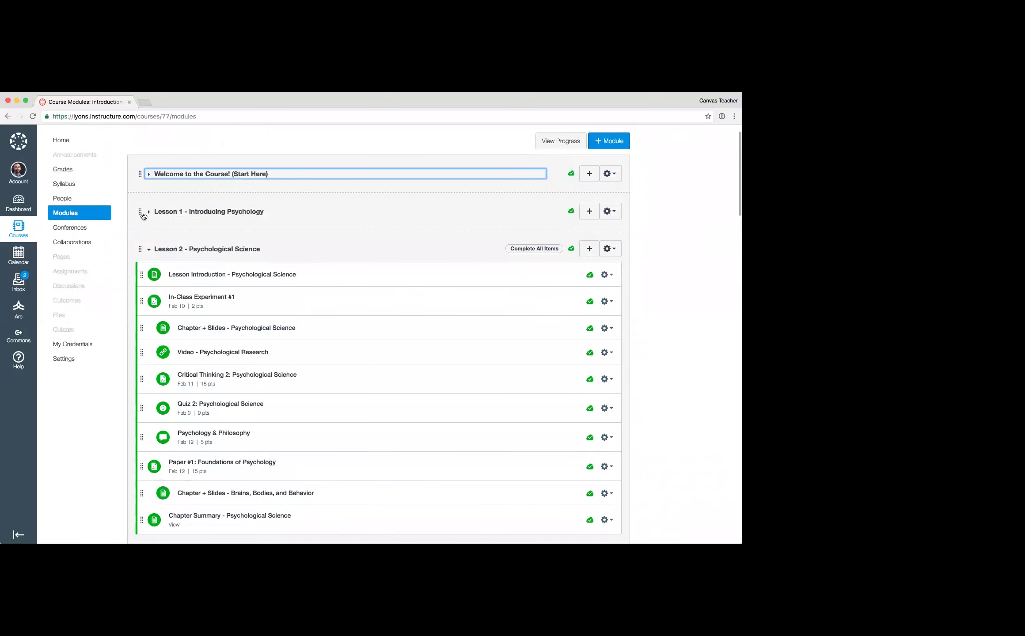
pyautogui.moveTo(140, 215); pyautogui.dragTo(140, 177)
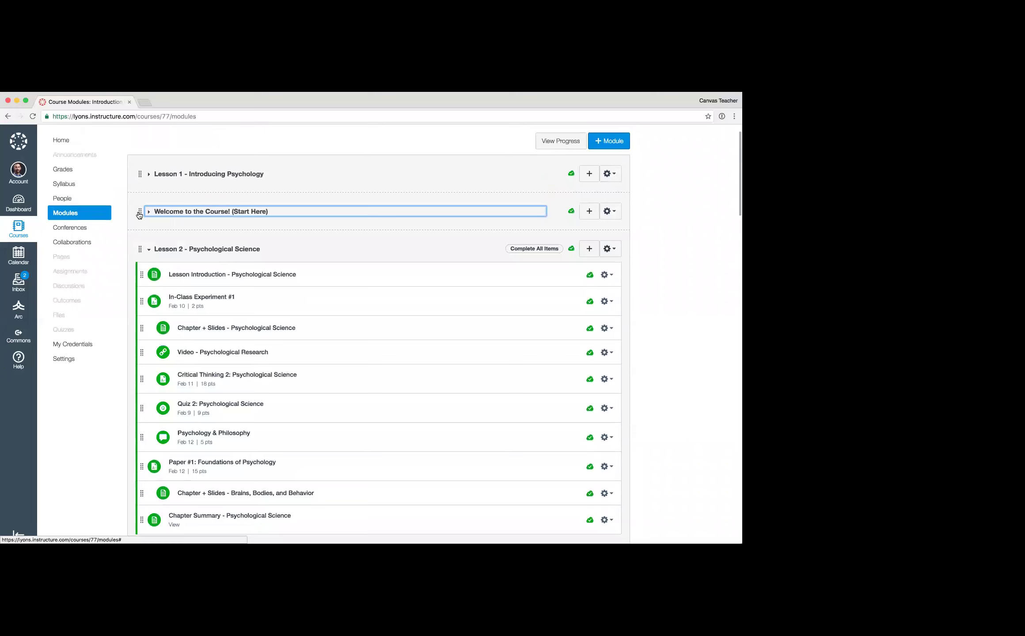
# Move the Welcome to the Course! module back above Lesson 1 and expand both modules.
pyautogui.moveTo(139, 213); pyautogui.dragTo(138, 158)
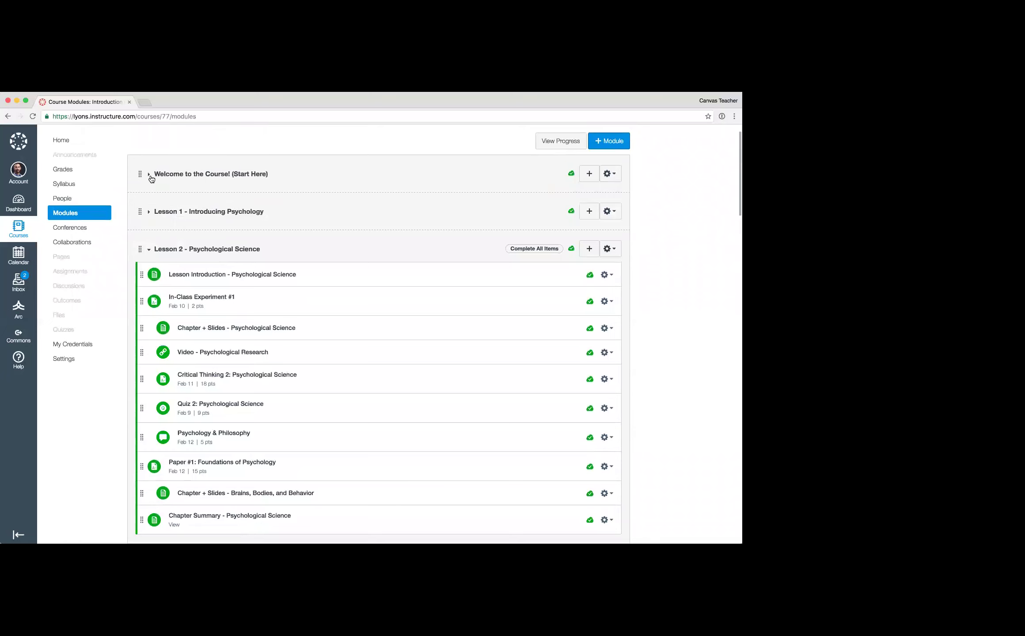
pyautogui.click(149, 174)
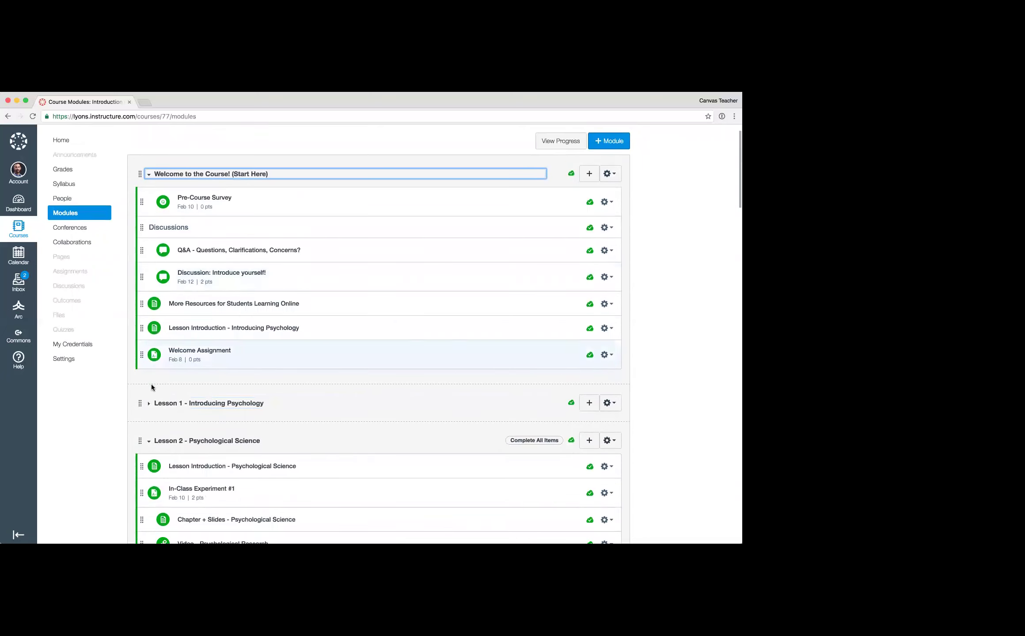
pyautogui.click(149, 405)
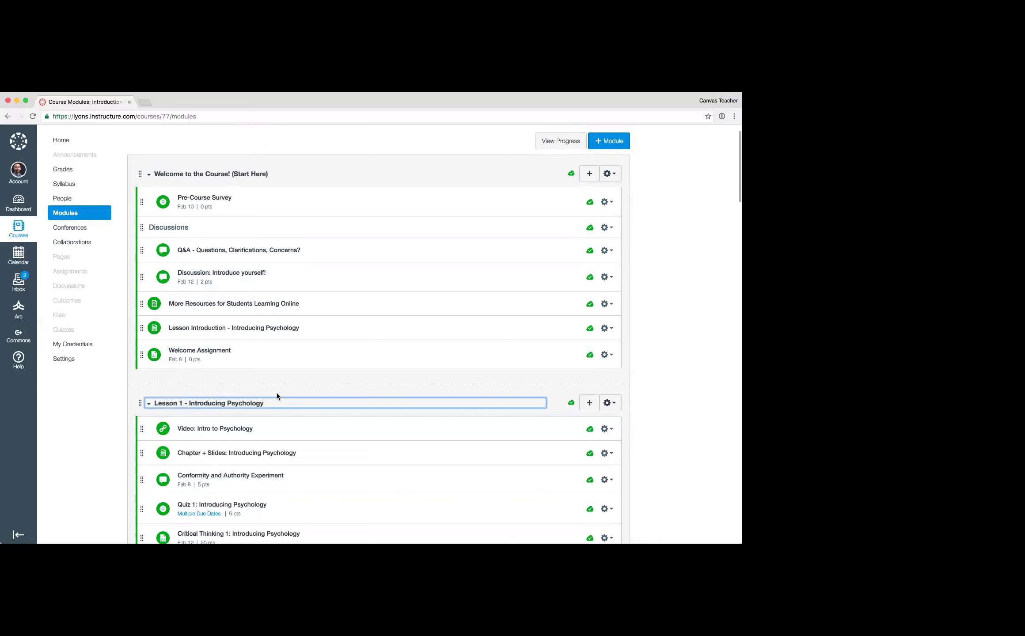
# Examine how the items are arranged and typed in the Lesson 1, Lesson 2 and Lesson 3 modules.
pyautogui.scroll(-3, 277, 396)
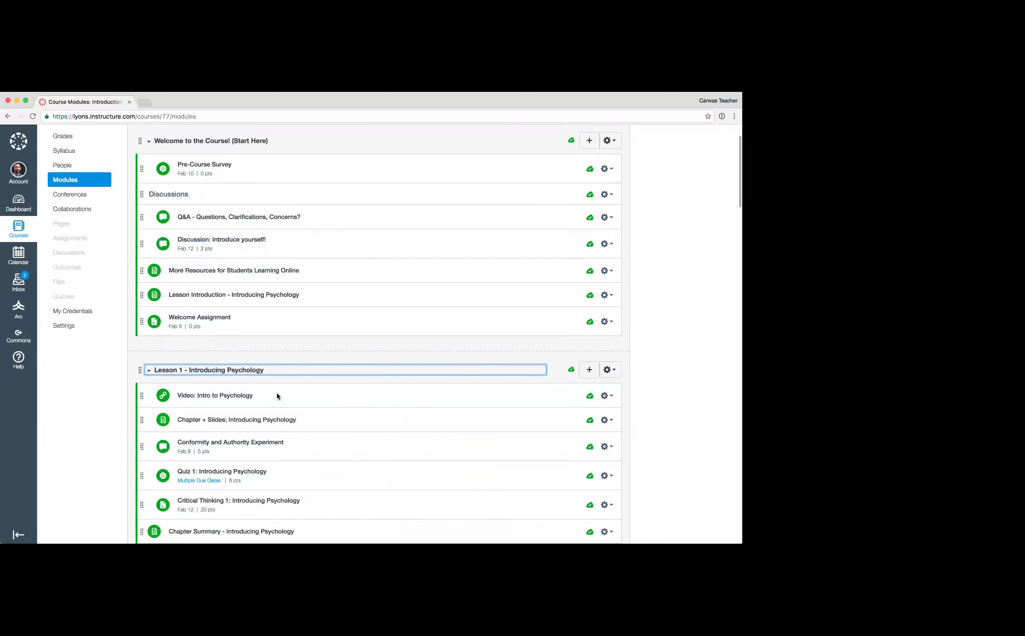
pyautogui.scroll(-8, 277, 396)
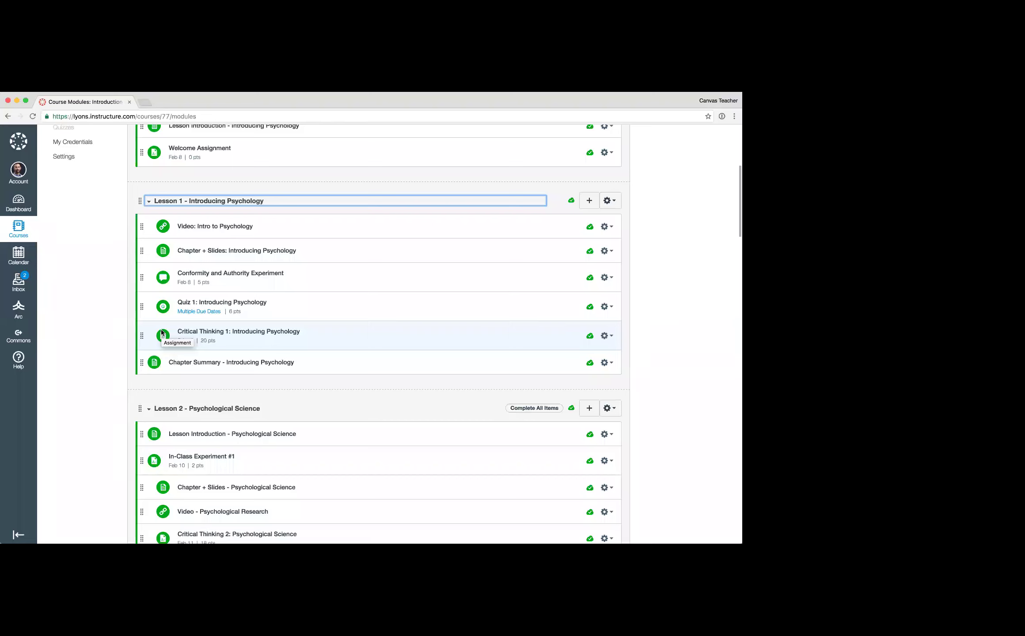
pyautogui.scroll(-5, 160, 332)
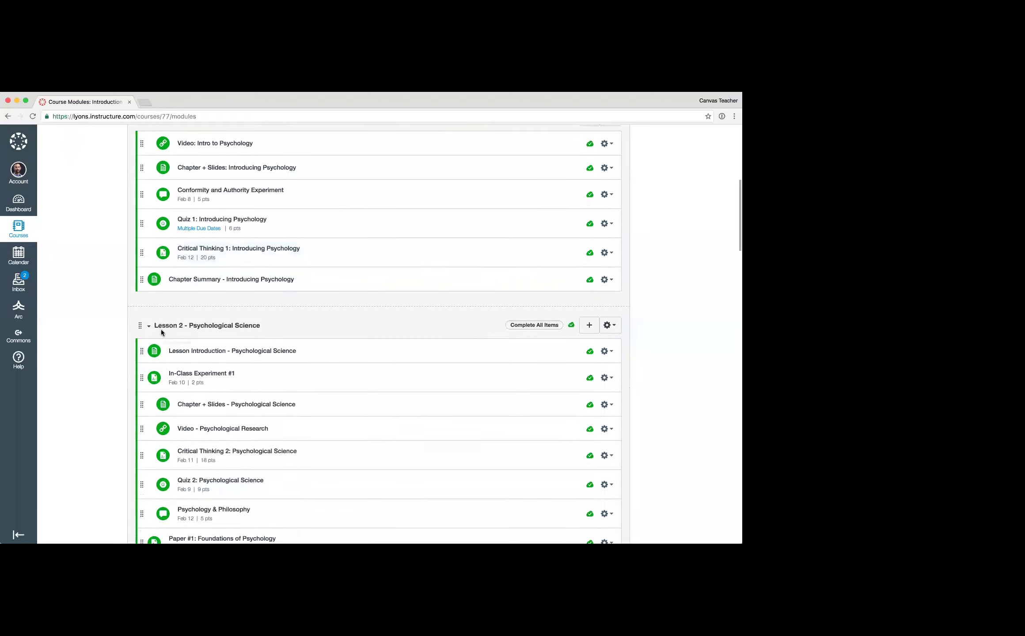
pyautogui.scroll(-12, 162, 330)
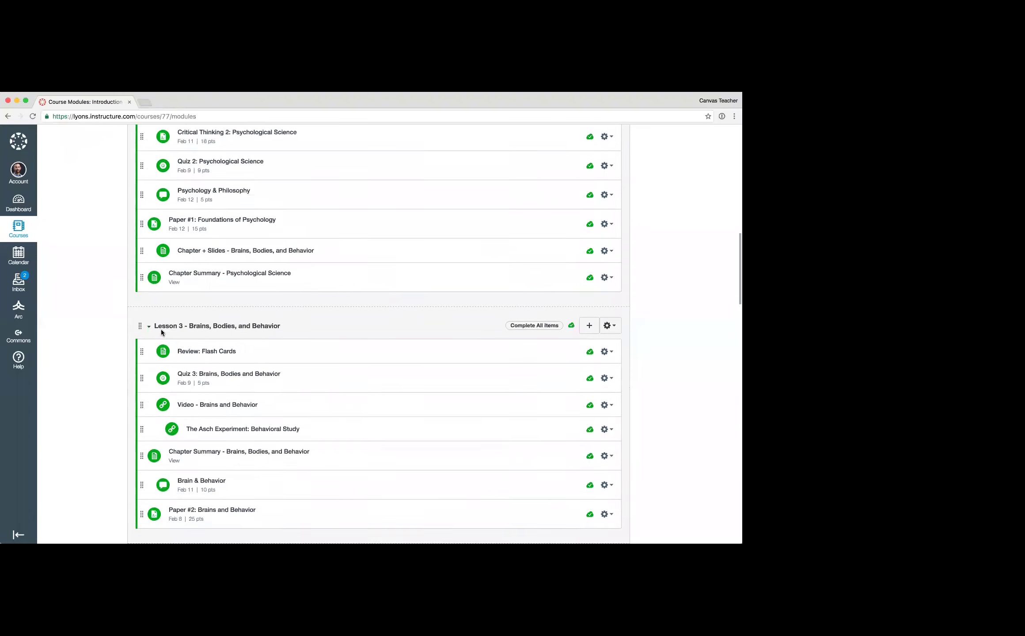
pyautogui.scroll(20, 162, 331)
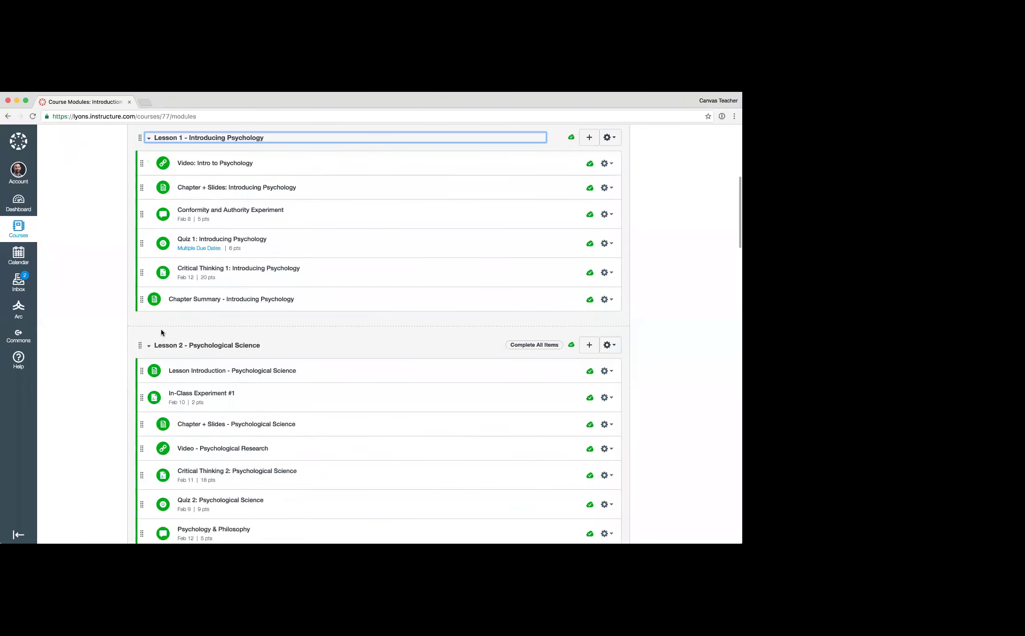
pyautogui.scroll(1, 162, 332)
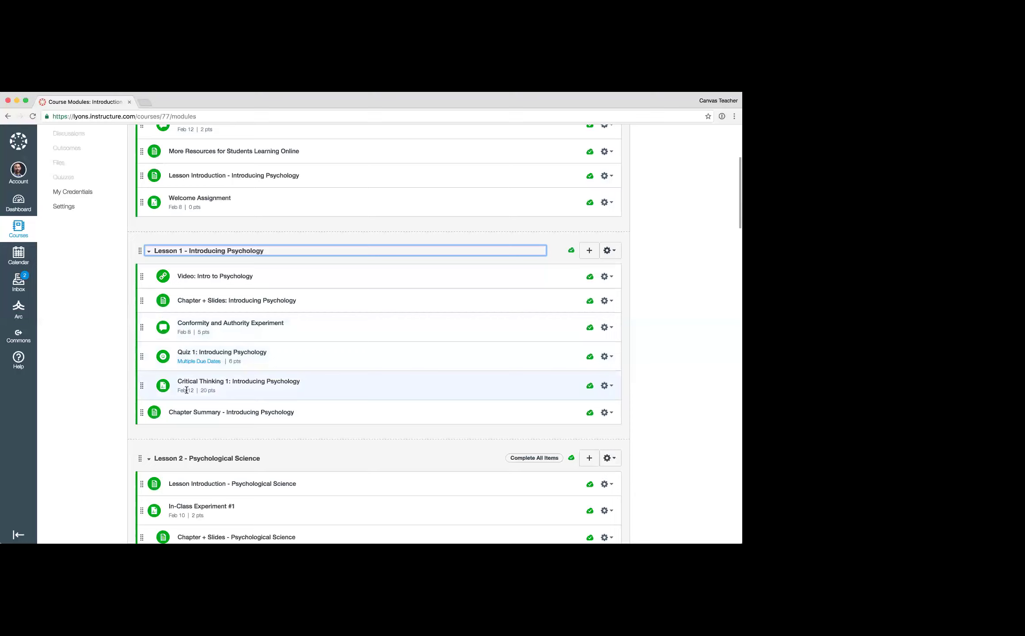
pyautogui.scroll(-5, 502, 353)
pyautogui.scroll(-3, 502, 355)
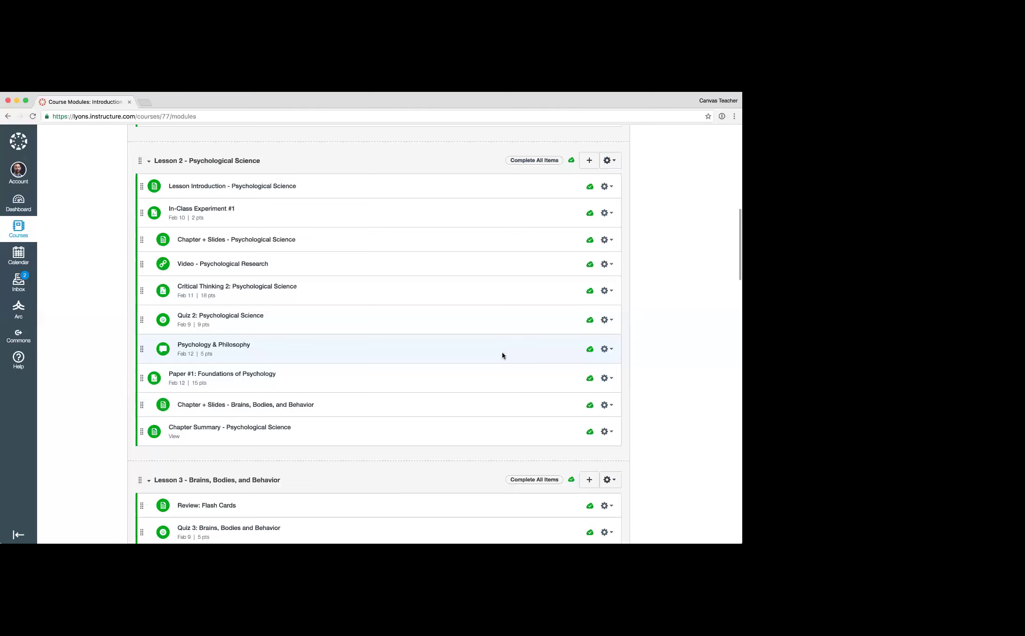
# Open the Lesson 3 module's settings and try the sequential-order option for its requirements, turning it on and back off.
pyautogui.scroll(-5, 501, 355)
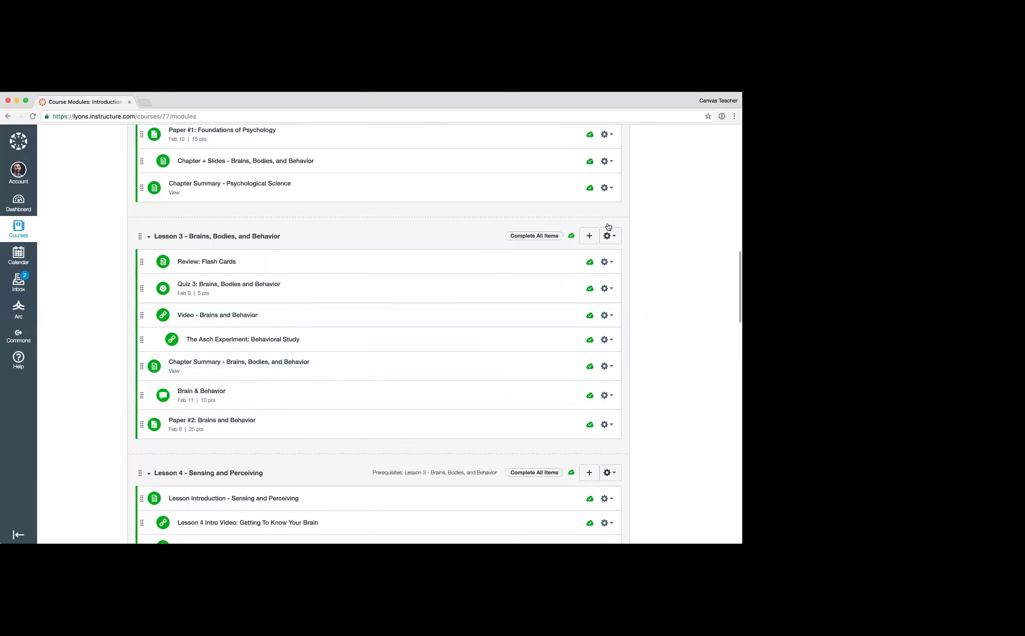
pyautogui.click(608, 235)
pyautogui.click(580, 265)
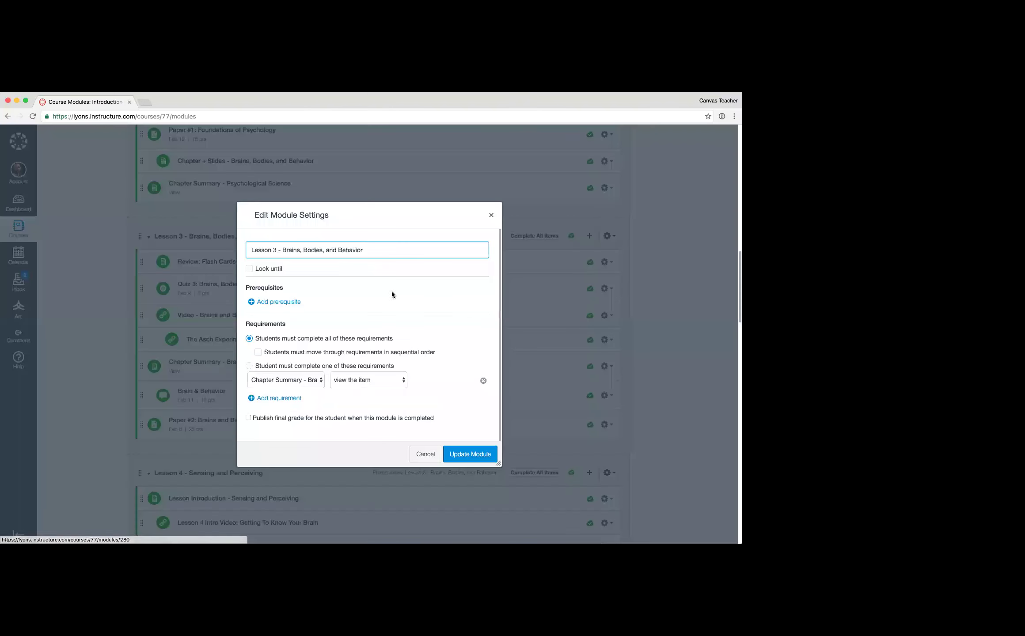
pyautogui.scroll(-1, 339, 335)
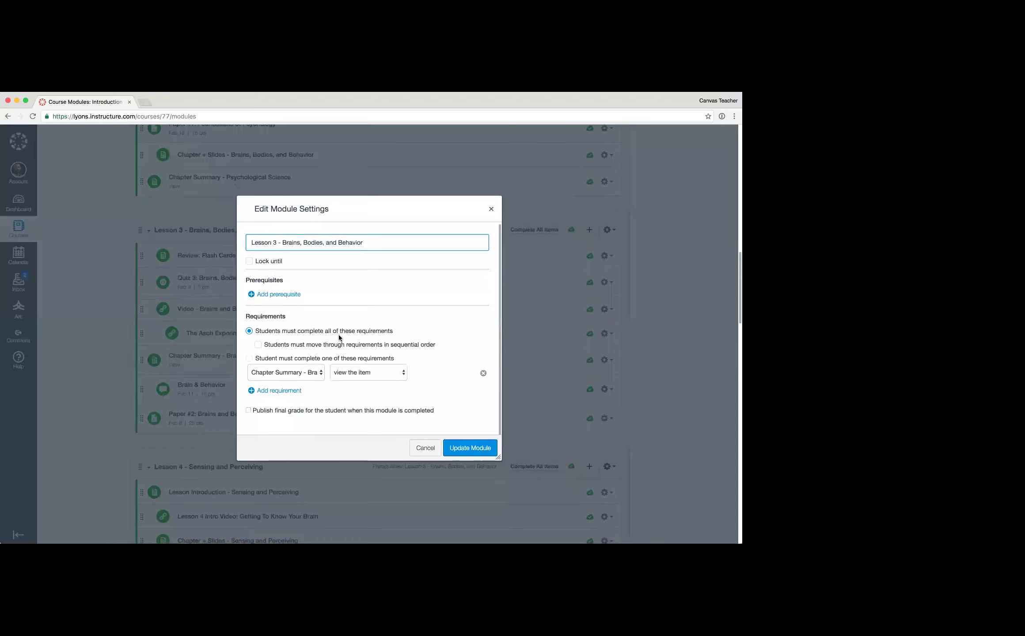
pyautogui.click(259, 345)
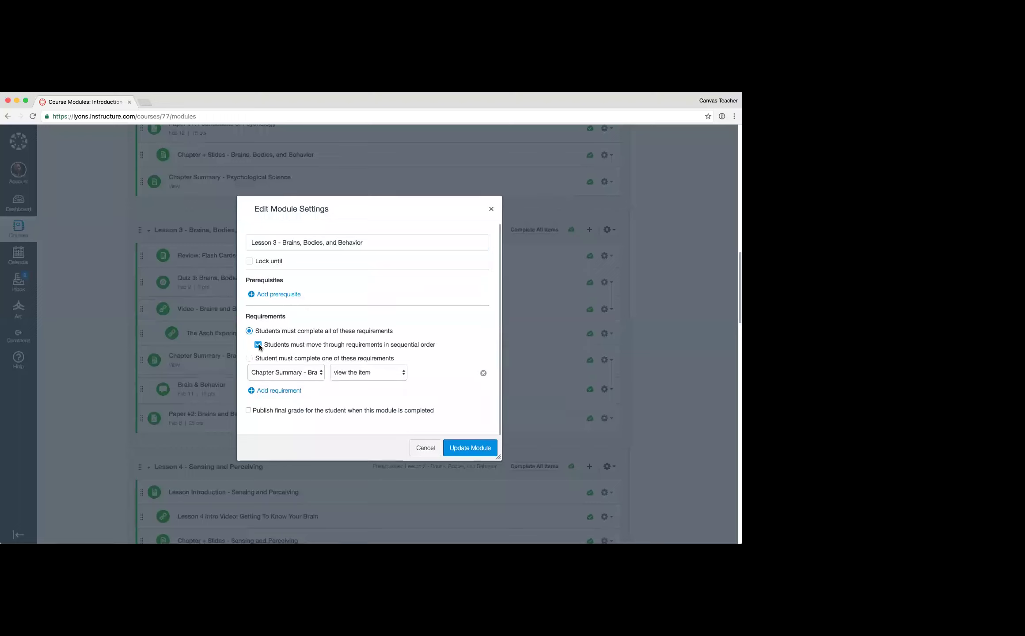
pyautogui.click(258, 345)
# Add a requirement to the Lesson 3 module that students submit the assignment for Quiz 3: Brains, Bodies and Behavior.
pyautogui.click(278, 390)
pyautogui.click(300, 395)
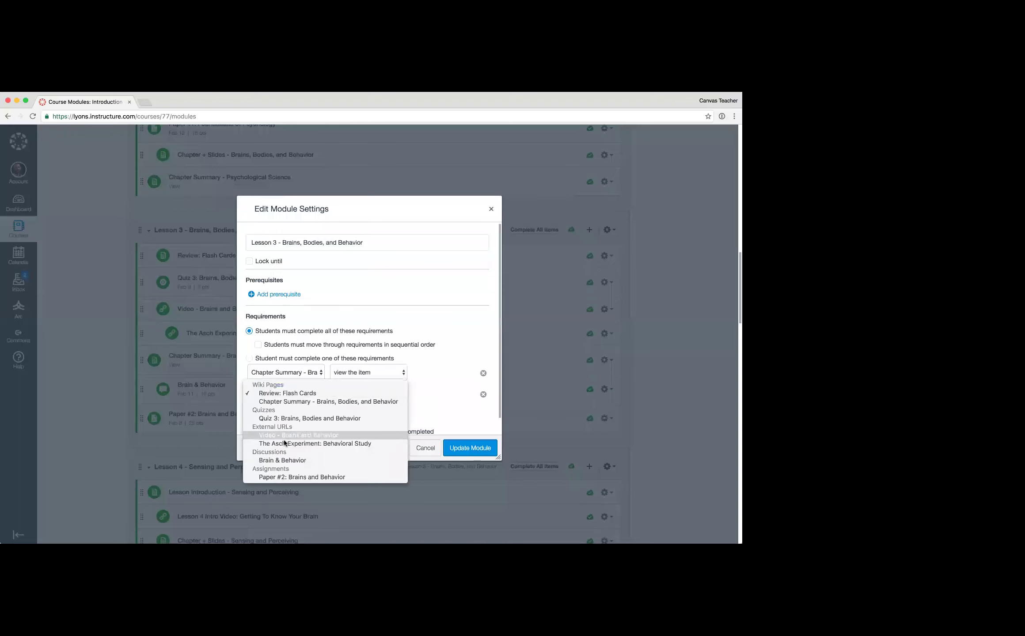
pyautogui.click(282, 418)
pyautogui.click(352, 391)
pyautogui.click(353, 401)
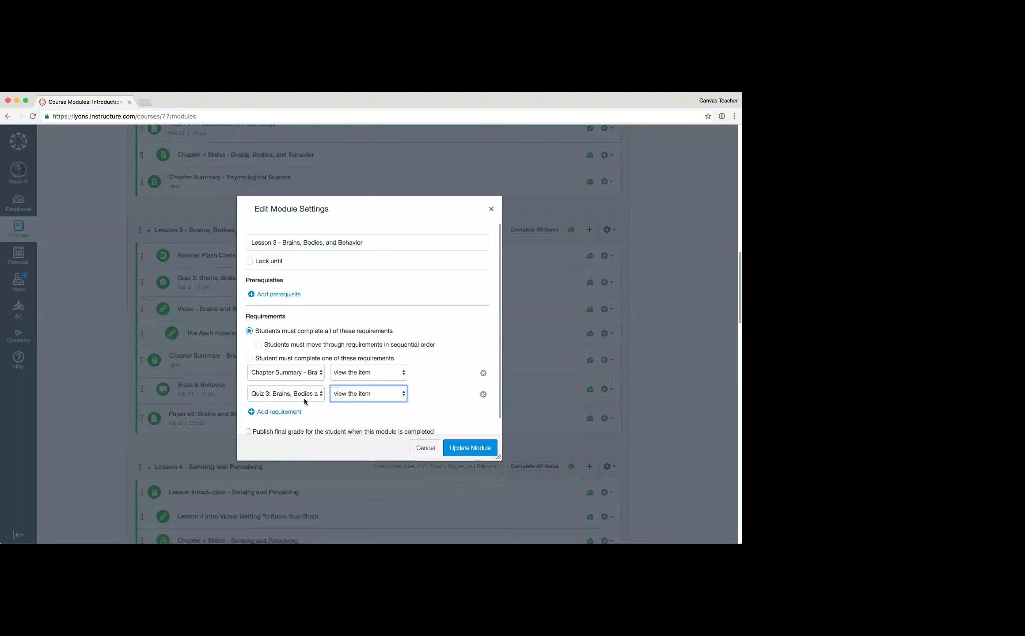
# Add a requirement to score at least 8 on the Brain & Behavior discussion, and close the module settings without saving.
pyautogui.click(276, 412)
pyautogui.scroll(-2, 292, 425)
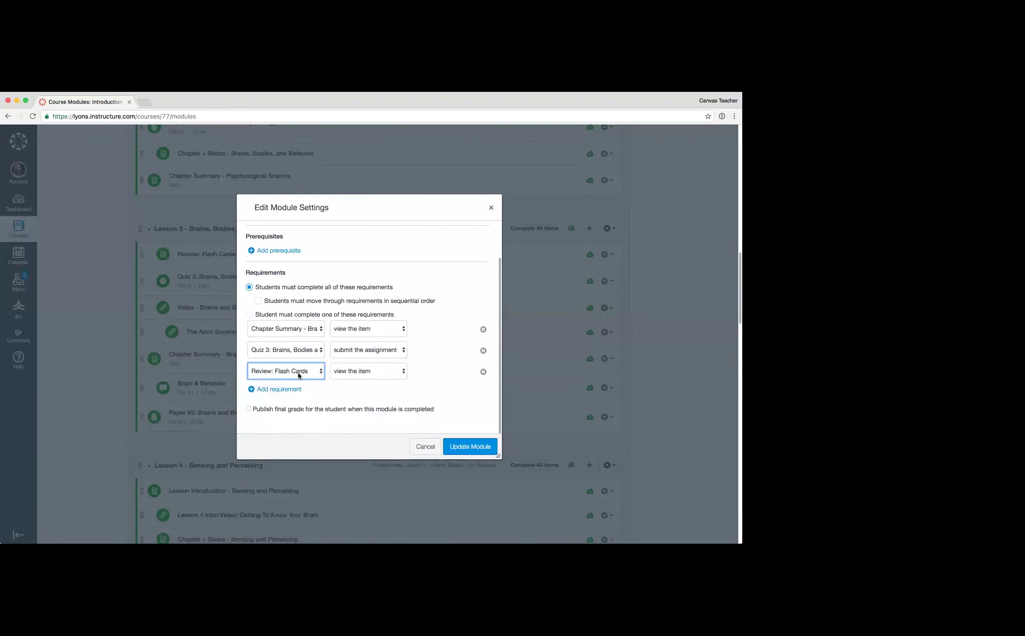
pyautogui.click(298, 371)
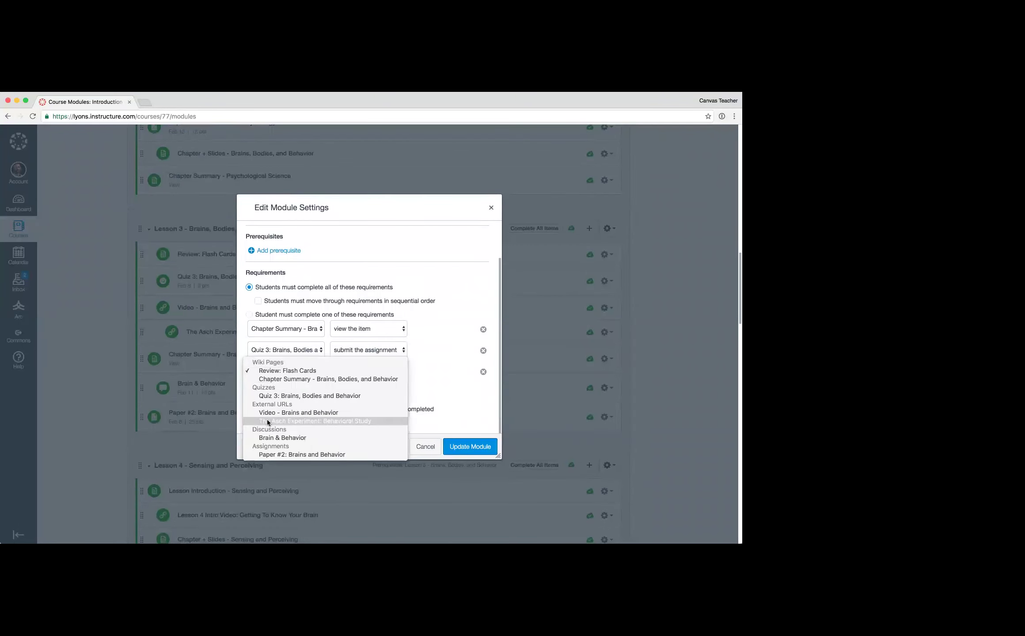
pyautogui.click(269, 437)
pyautogui.click(377, 372)
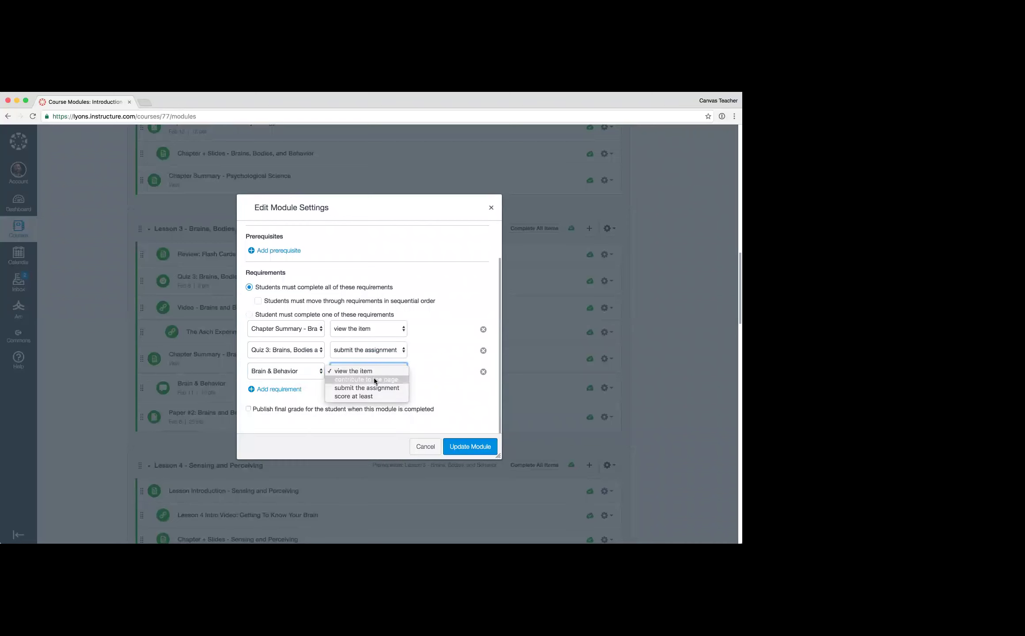
pyautogui.click(365, 393)
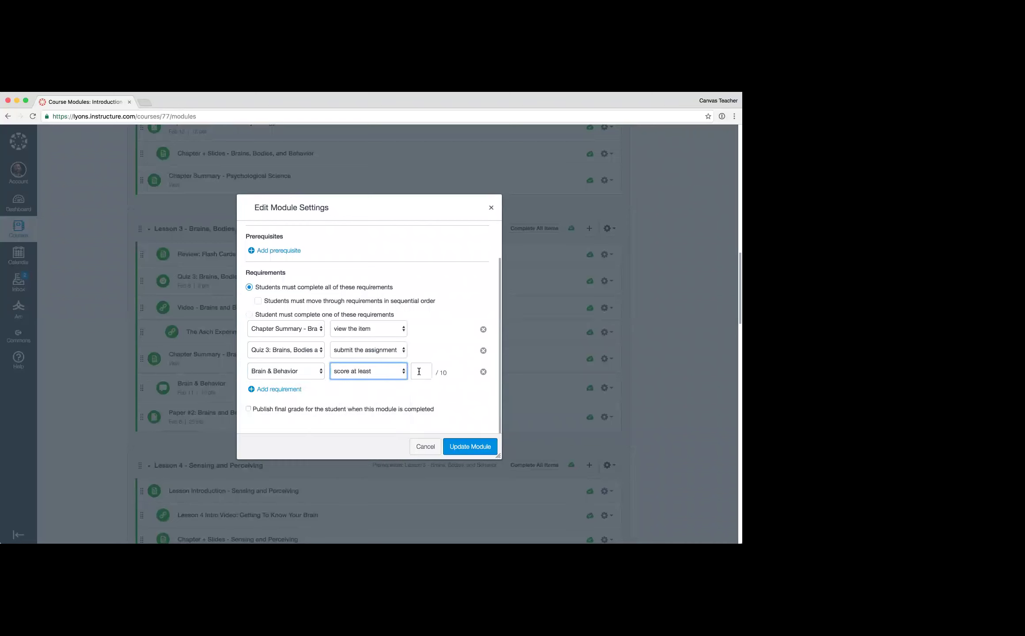
pyautogui.write('8')
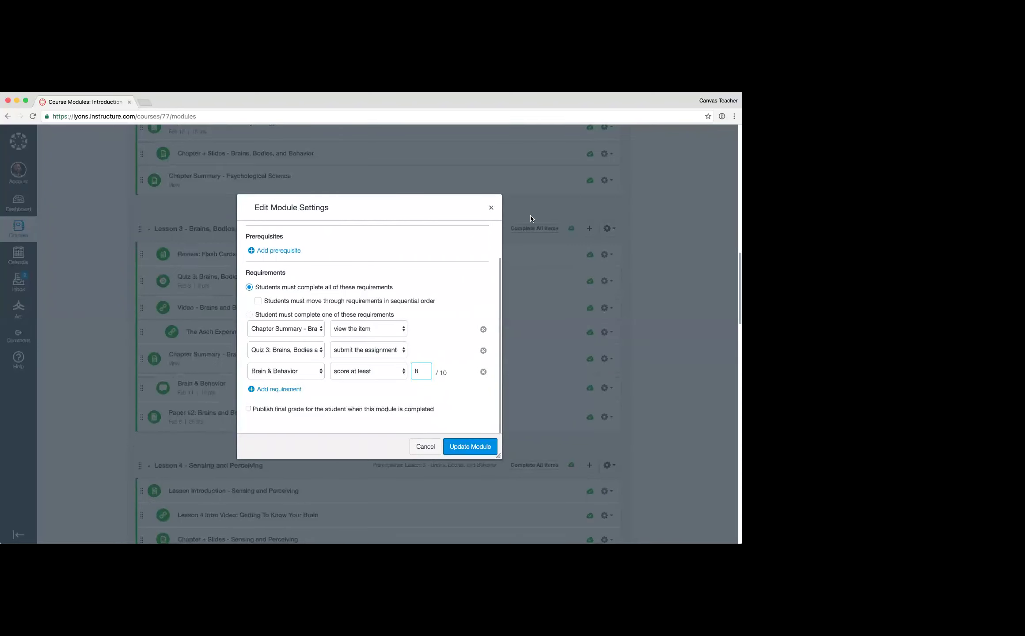
pyautogui.click(491, 207)
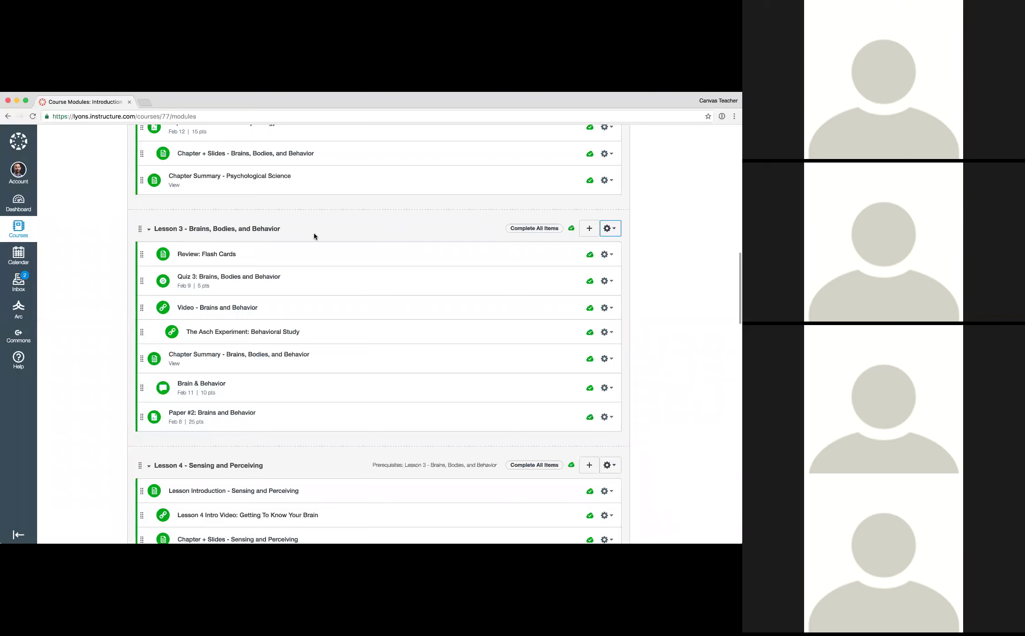
pyautogui.scroll(10, 85, 251)
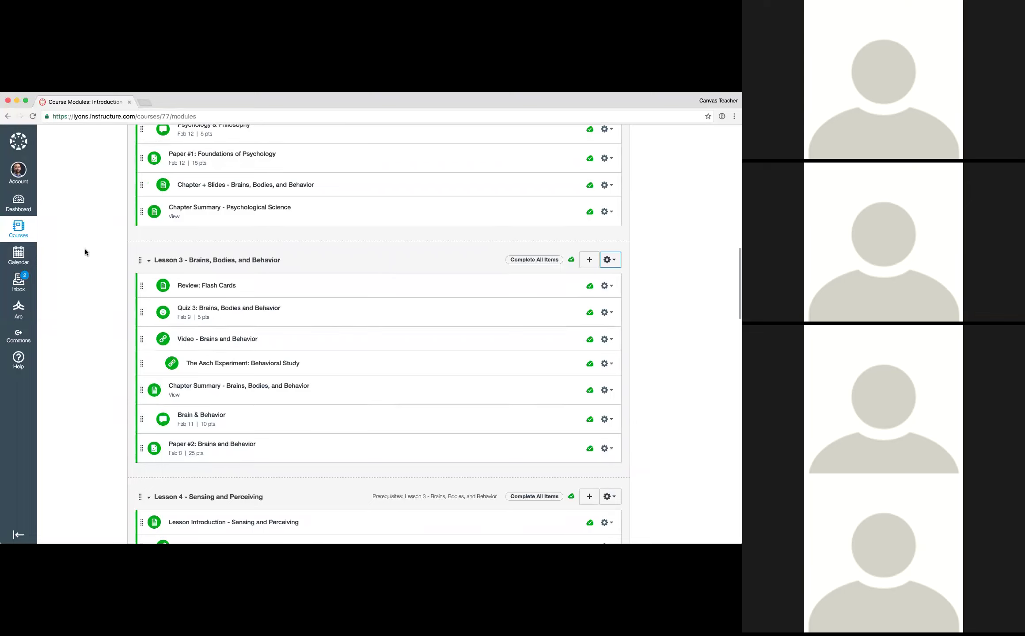
pyautogui.scroll(6, 85, 252)
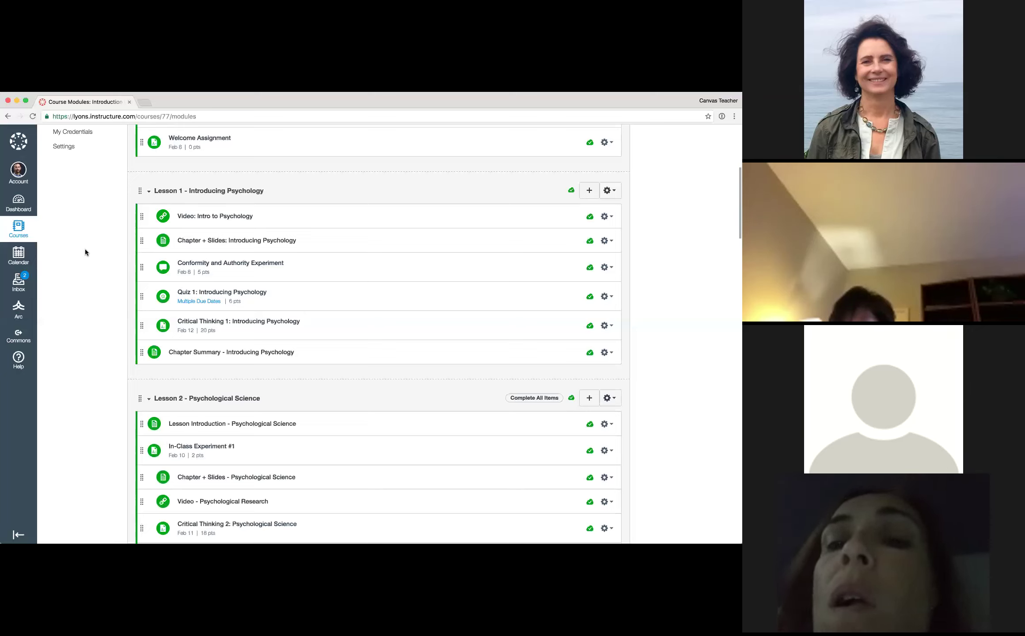
pyautogui.press('super+shift+4')
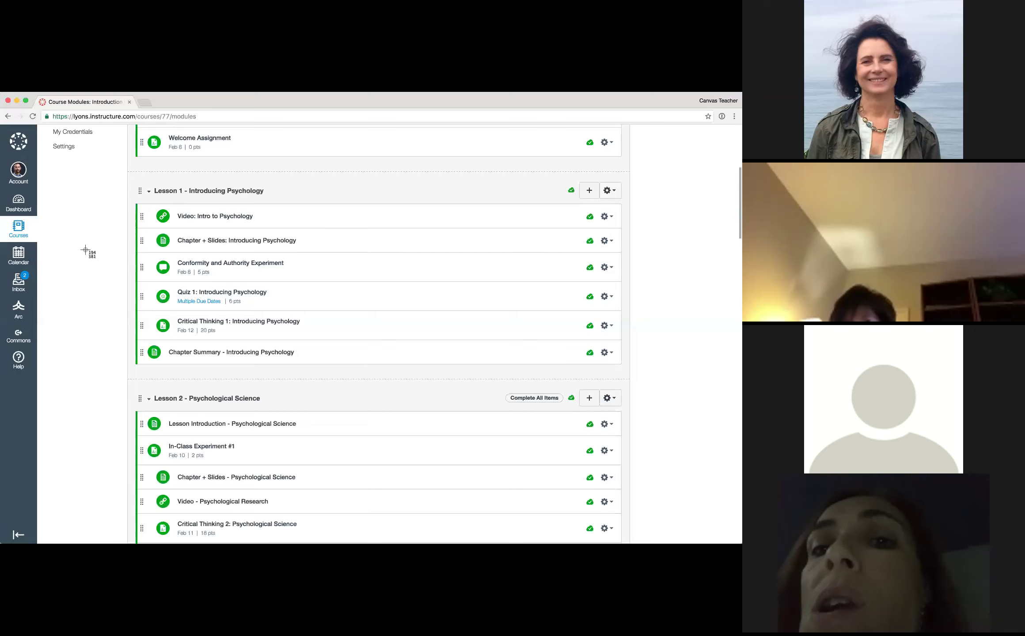
pyautogui.press('space')
pyautogui.press('Escape')
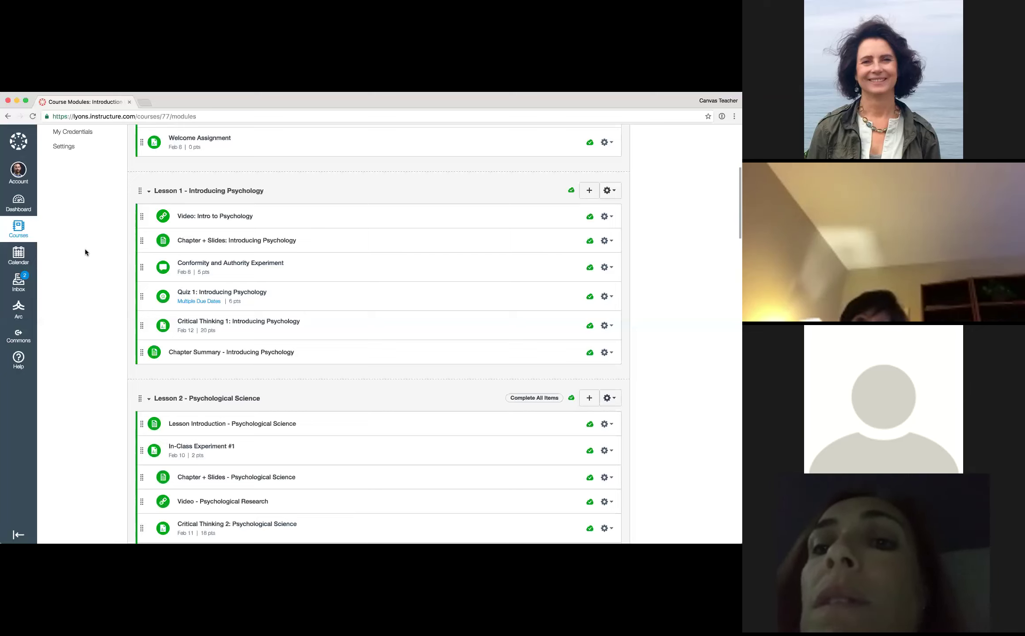
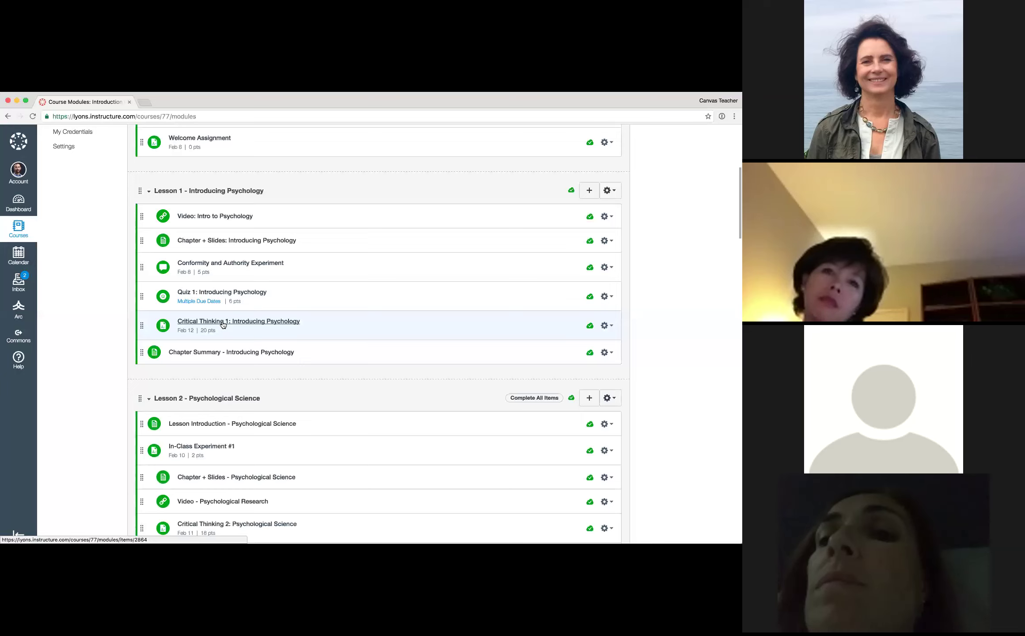
# View the Critical Thinking 1: Introducing Psychology assignment from Lesson 1 and return to the course's Modules page.
pyautogui.click(223, 322)
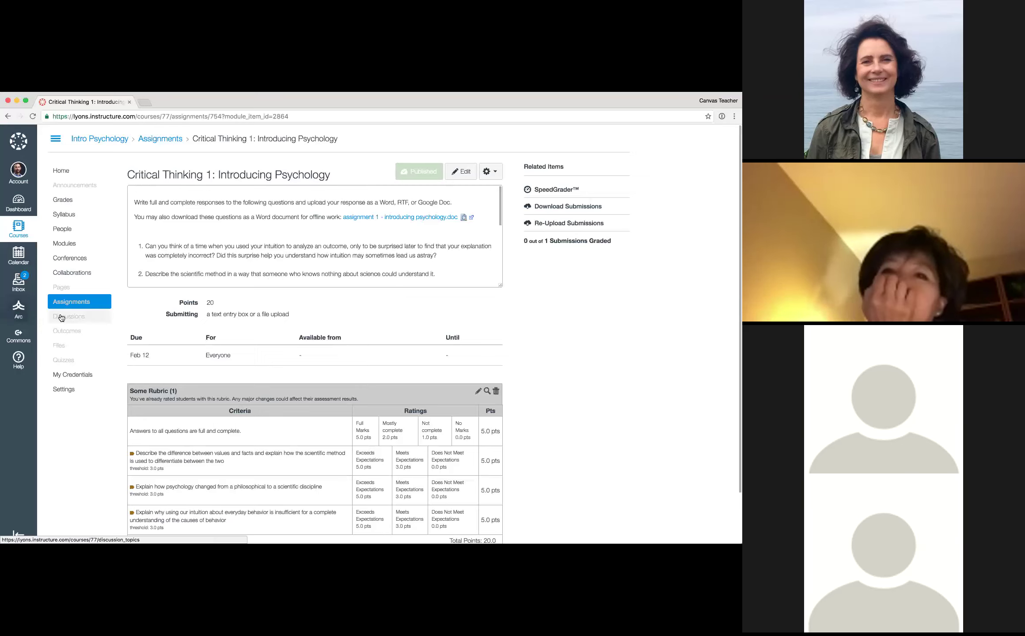
pyautogui.click(61, 245)
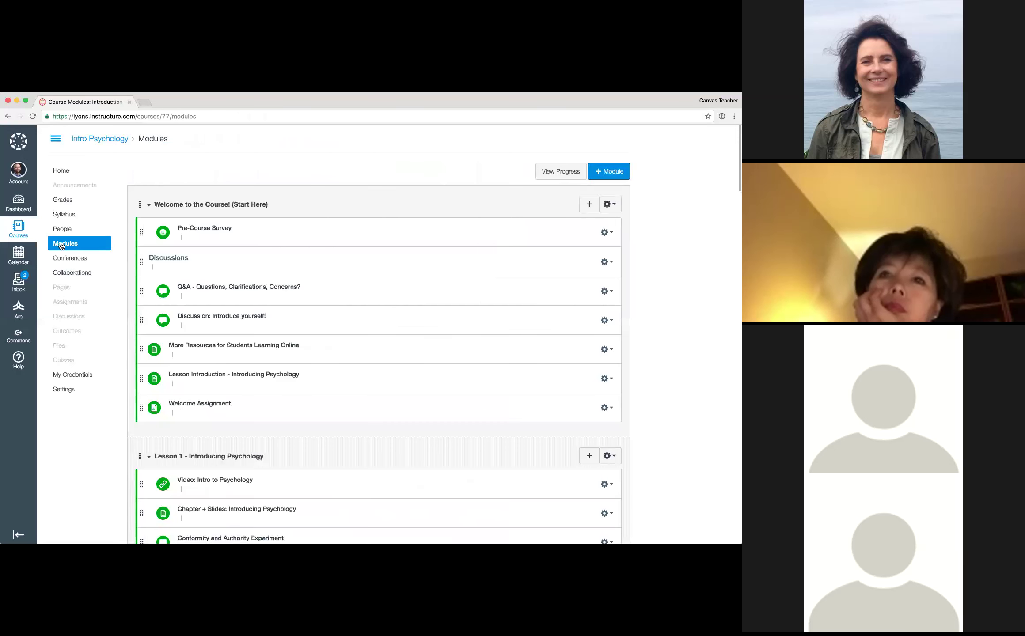
# Read the Conformity and Authority Experiment discussion from Lesson 1 and open a reply to the first student response.
pyautogui.scroll(-3, 210, 420)
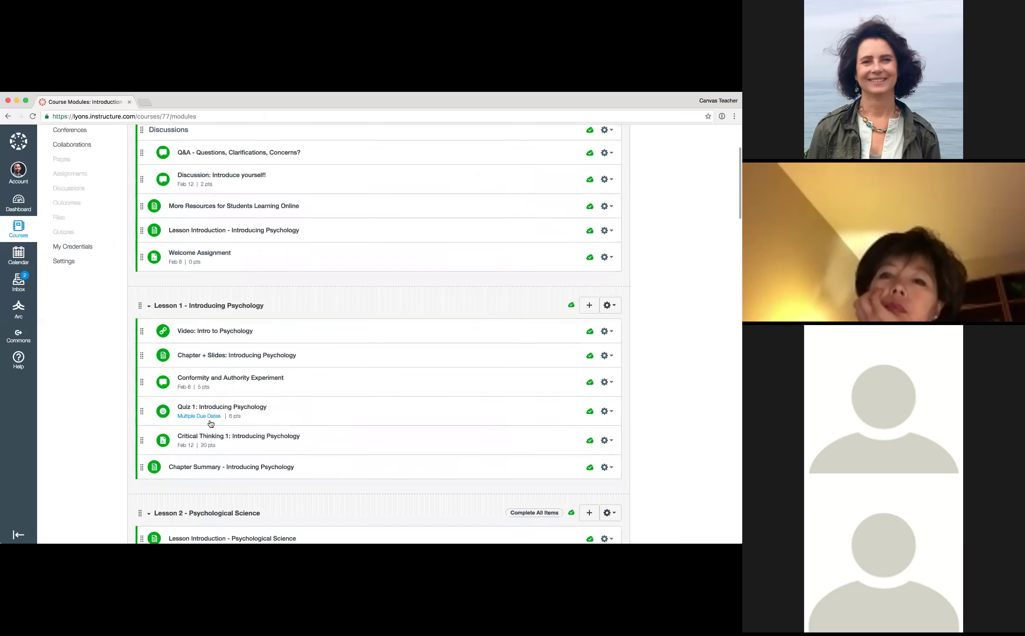
pyautogui.click(230, 380)
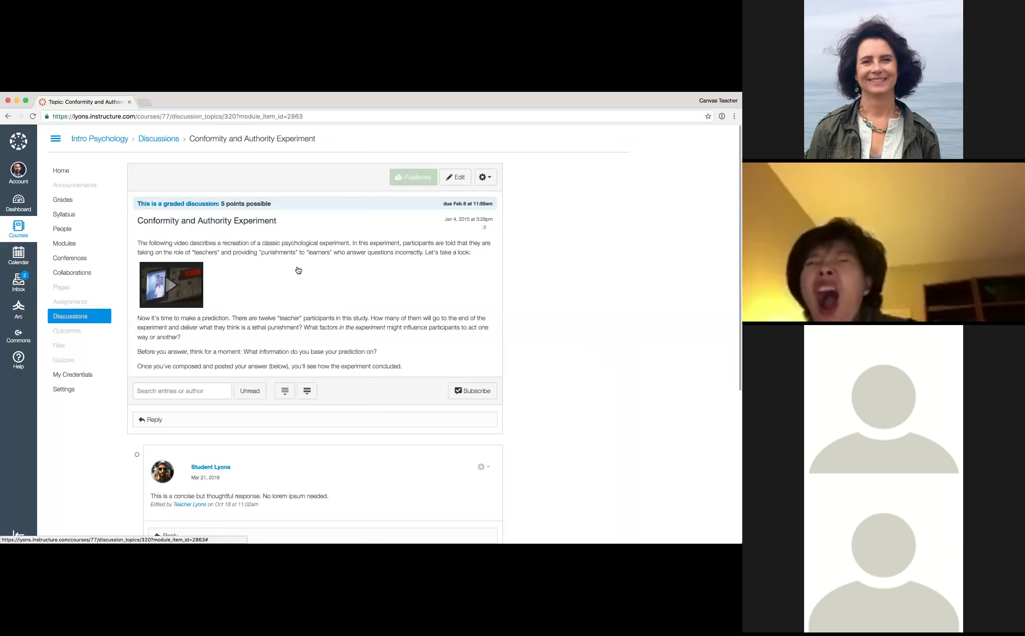
pyautogui.scroll(-1, 280, 338)
pyautogui.scroll(-3, 280, 339)
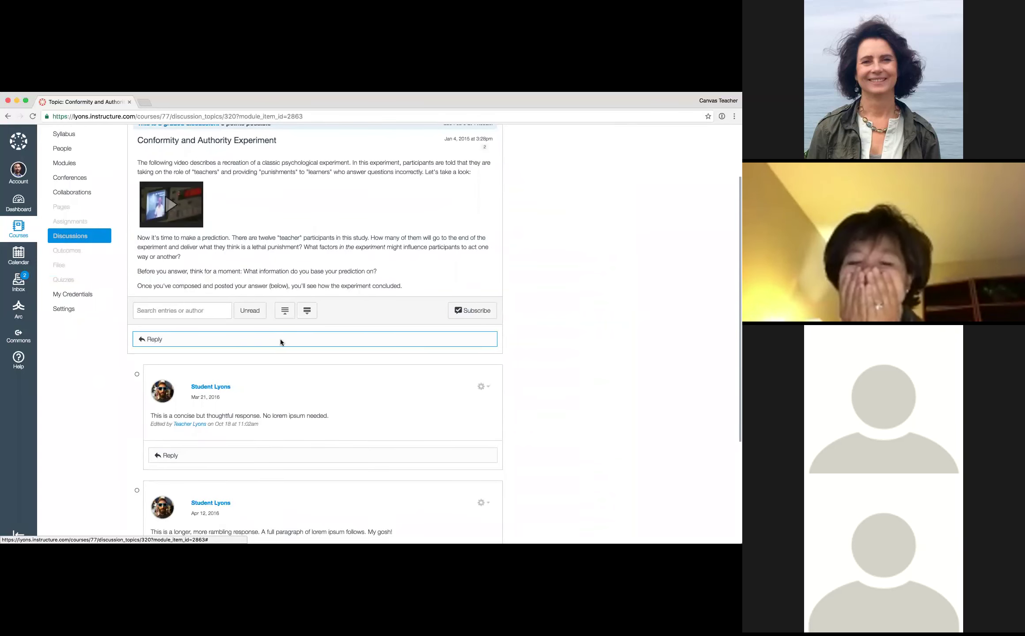
pyautogui.scroll(-3, 280, 339)
pyautogui.scroll(-3, 208, 411)
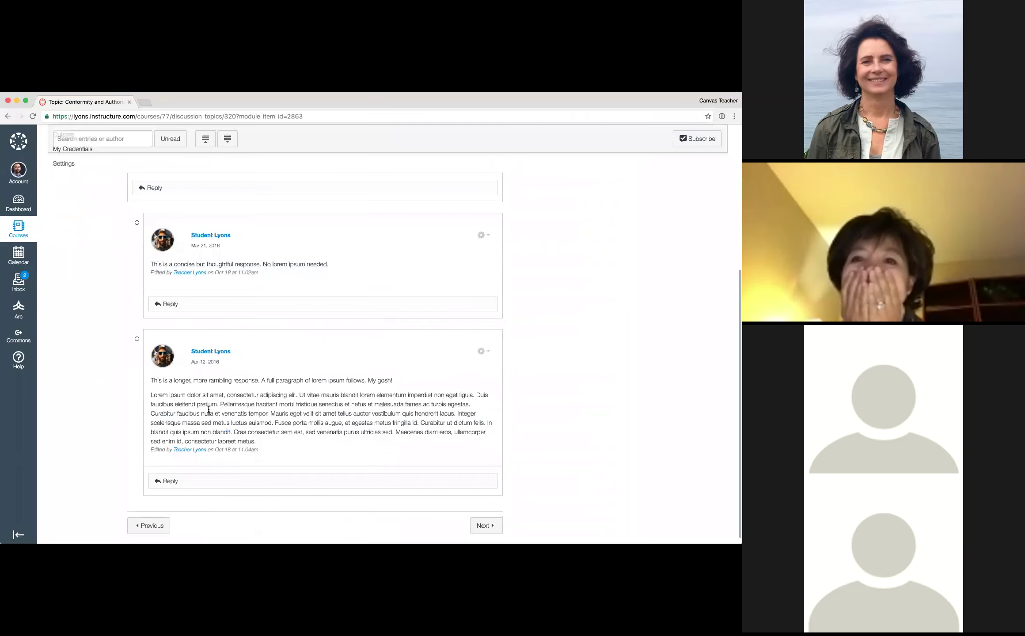
pyautogui.scroll(2, 203, 362)
pyautogui.click(202, 354)
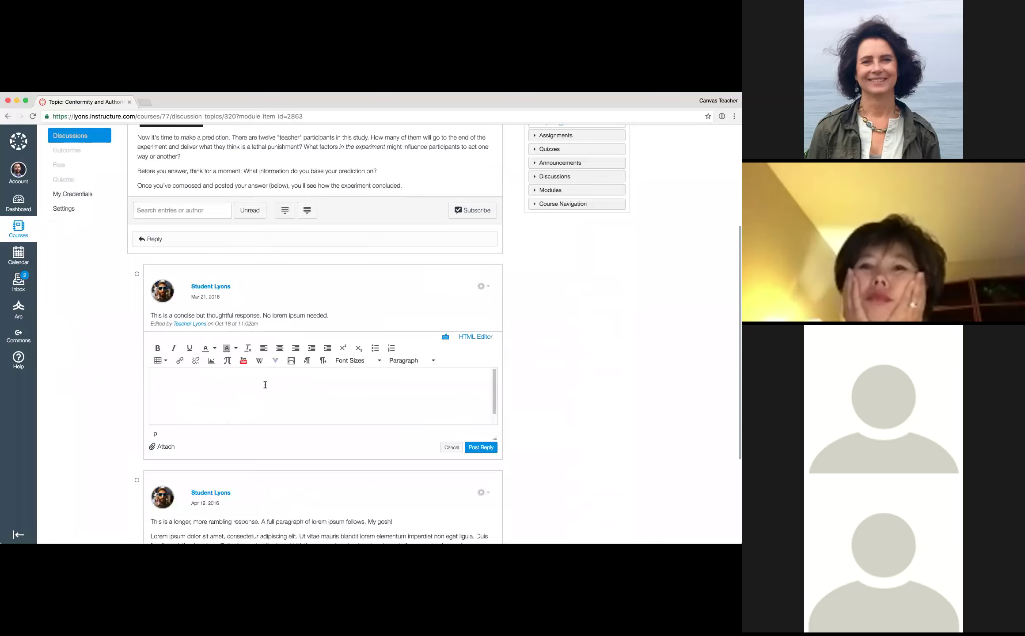
# Open the Conformity and Authority Experiment discussion for editing and examine its options, grading, peer review and due date settings.
pyautogui.scroll(3, 532, 326)
pyautogui.scroll(2, 532, 325)
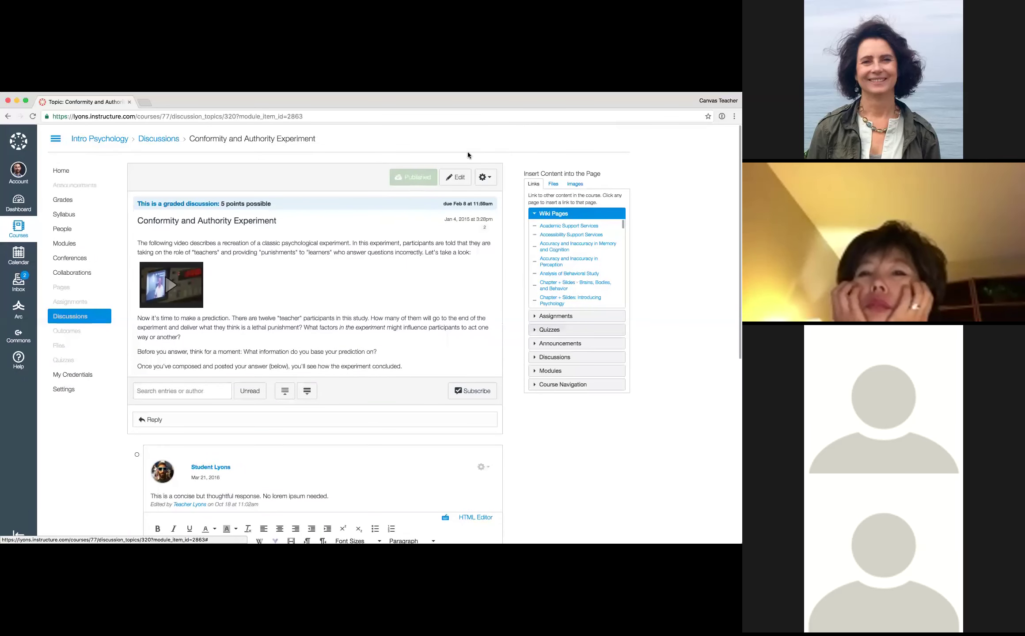
pyautogui.click(461, 178)
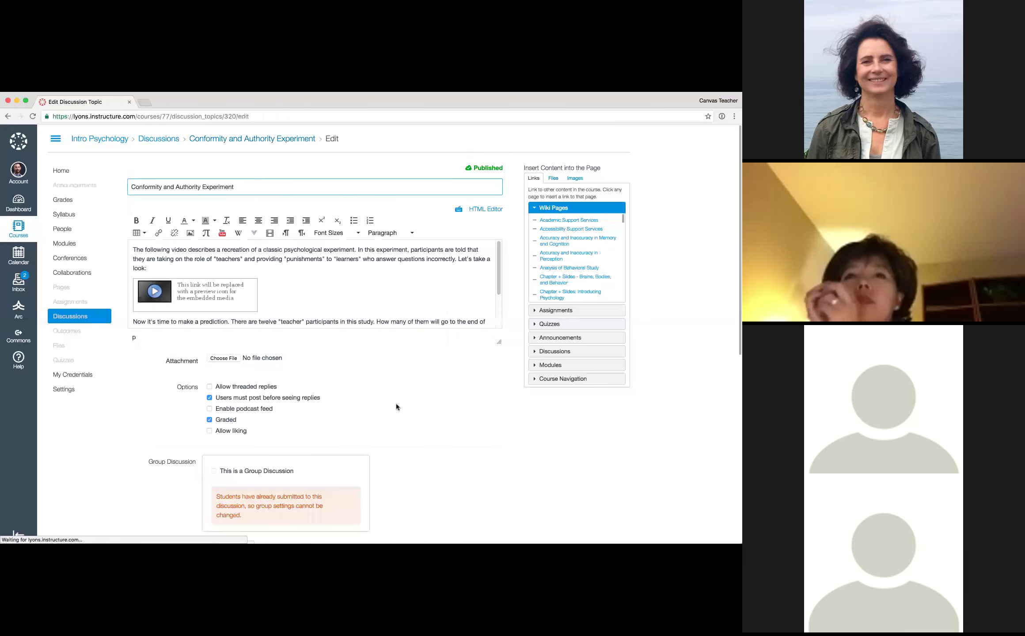
pyautogui.scroll(-3, 441, 415)
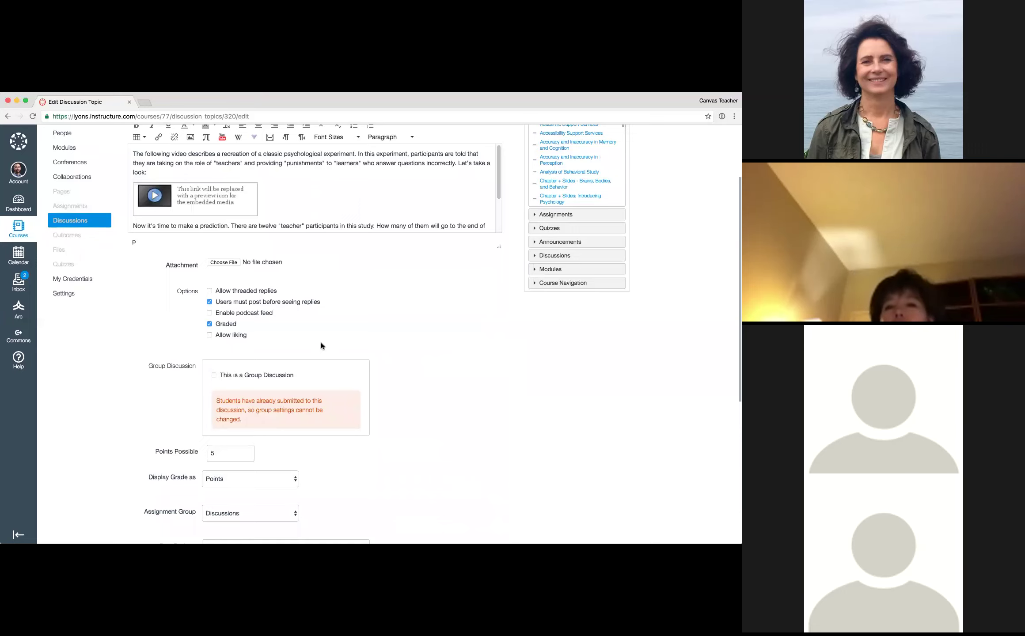
pyautogui.scroll(-5, 322, 343)
pyautogui.scroll(-2, 321, 343)
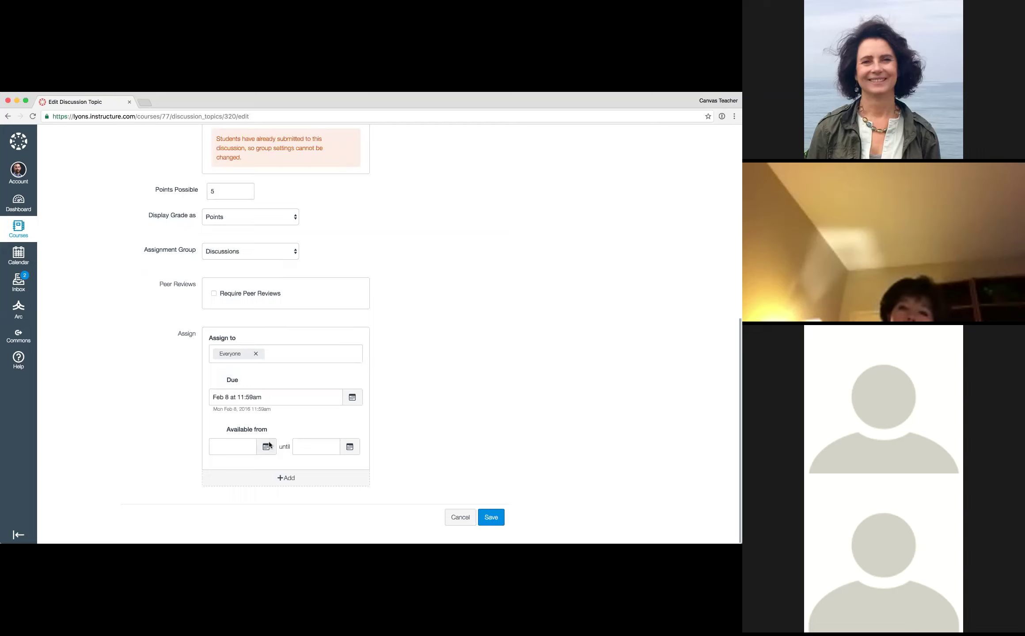
# Leave the discussion editor without saving and view the management options of the Conformity and Authority Experiment discussion.
pyautogui.click(456, 518)
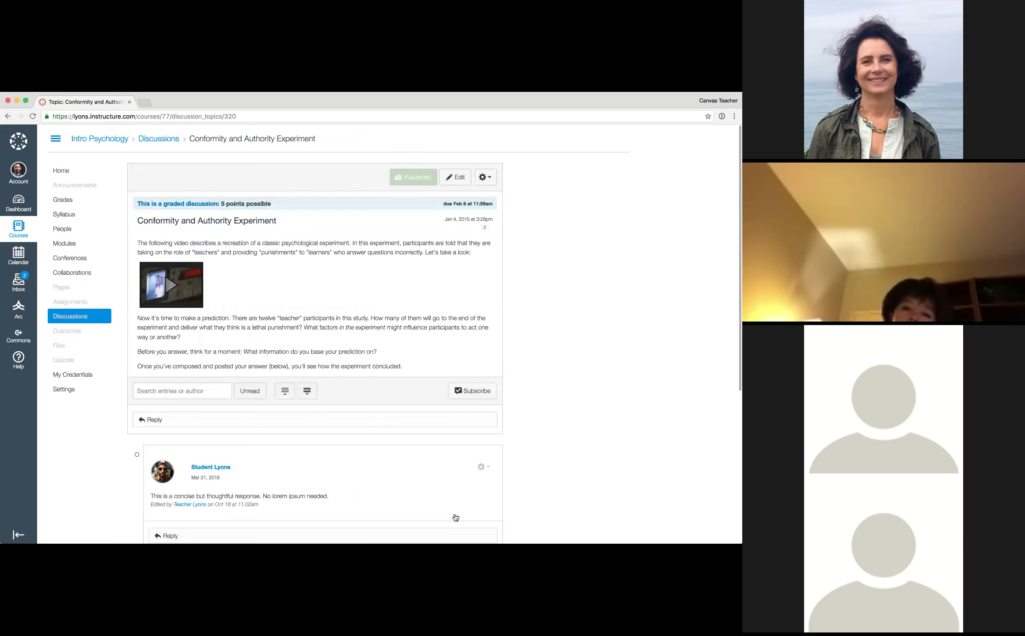
pyautogui.click(484, 177)
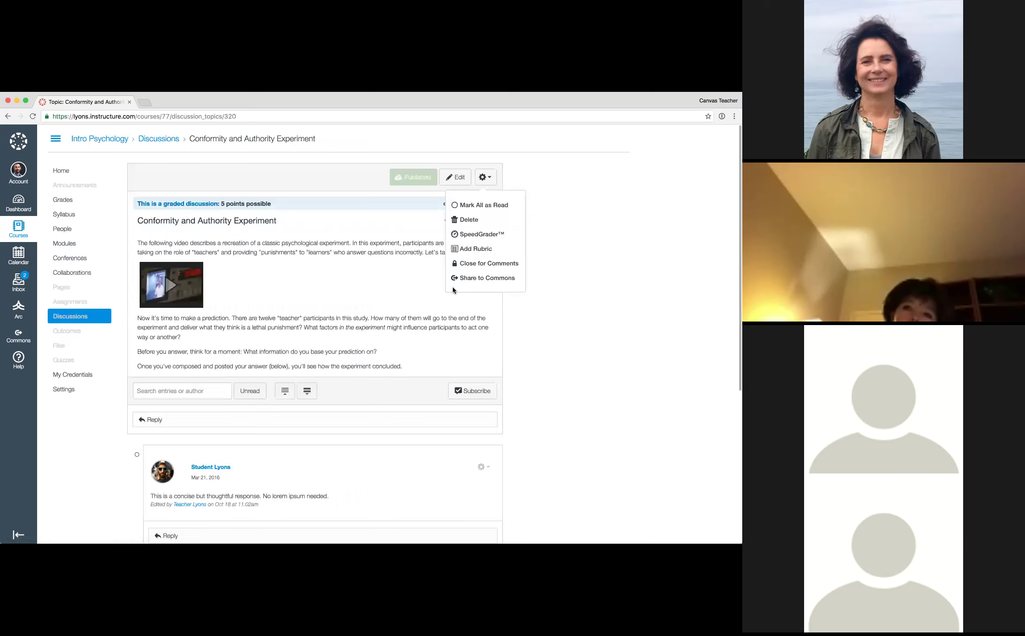
pyautogui.click(394, 303)
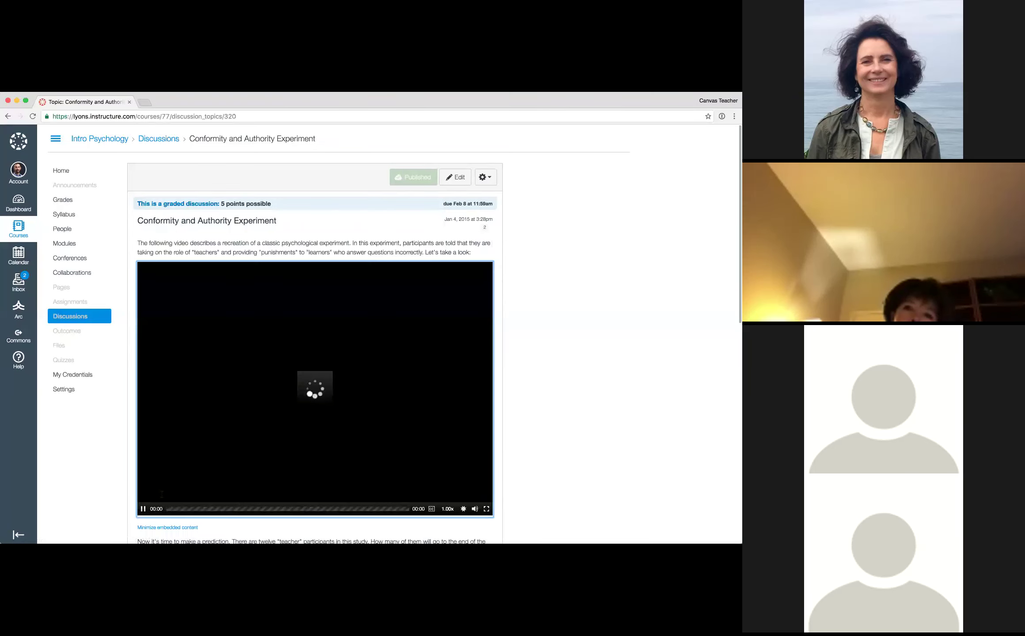
# Pause the embedded experiment video and look through the student responses in the discussion.
pyautogui.click(142, 455)
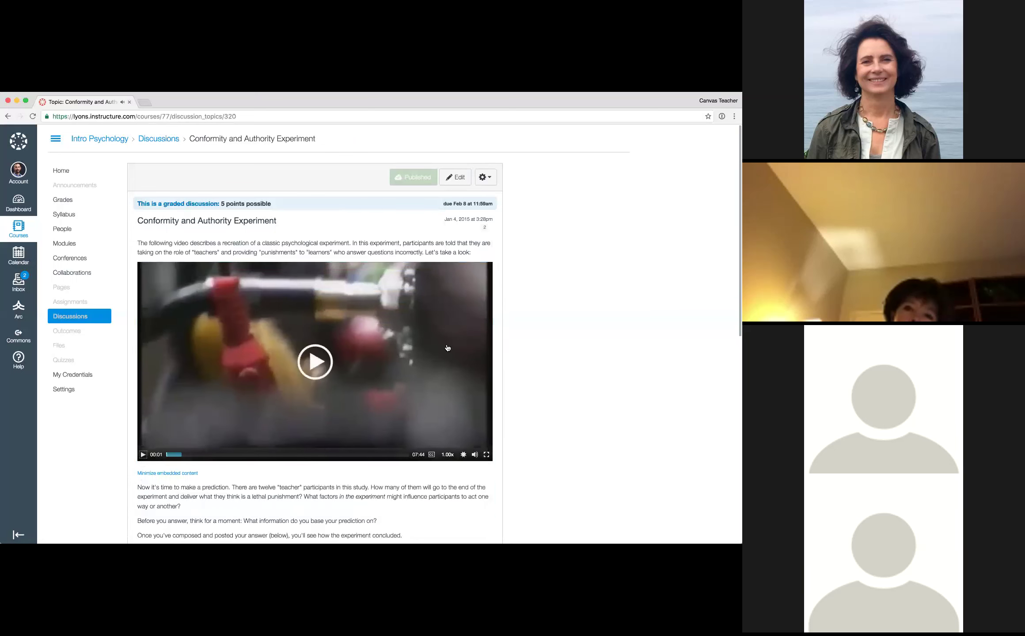
pyautogui.scroll(-6, 550, 385)
pyautogui.scroll(-2, 549, 385)
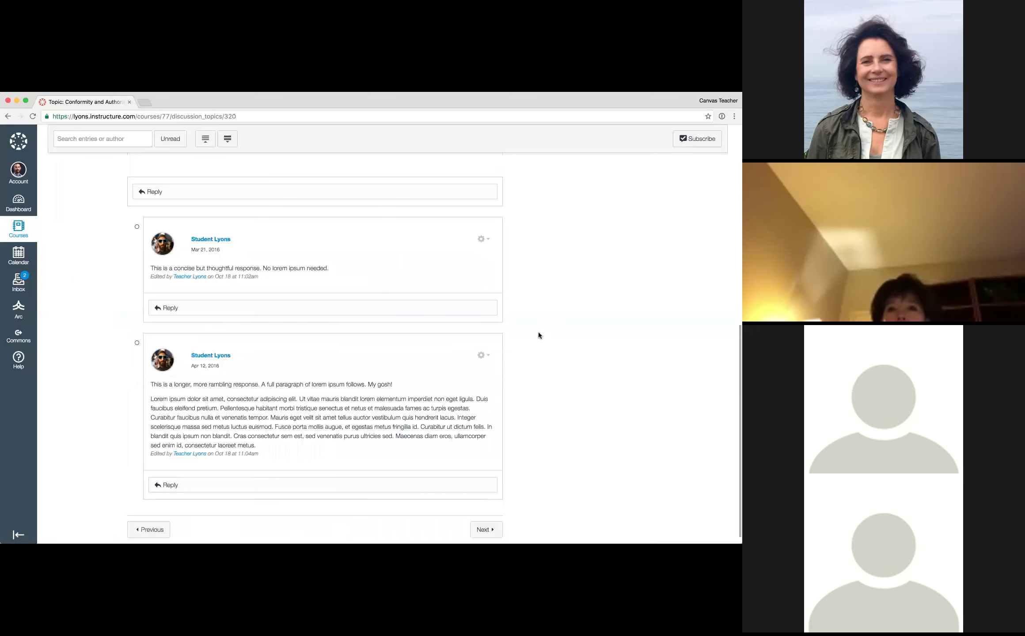
pyautogui.scroll(5, 538, 334)
pyautogui.scroll(1, 538, 334)
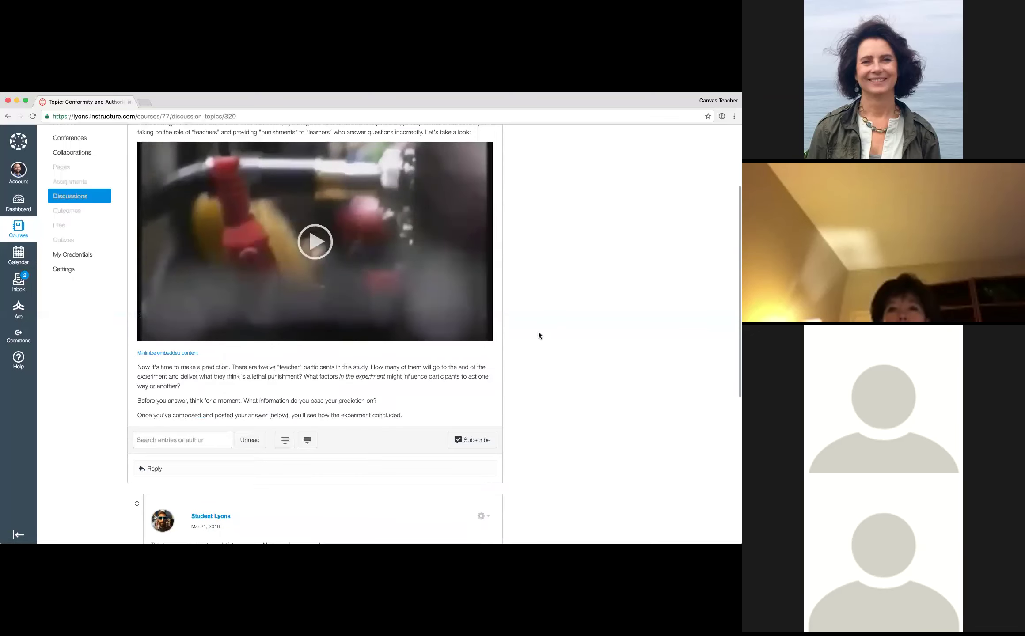
# Search the discussion's entries by the student's last name and review the matching posts.
pyautogui.click(170, 452)
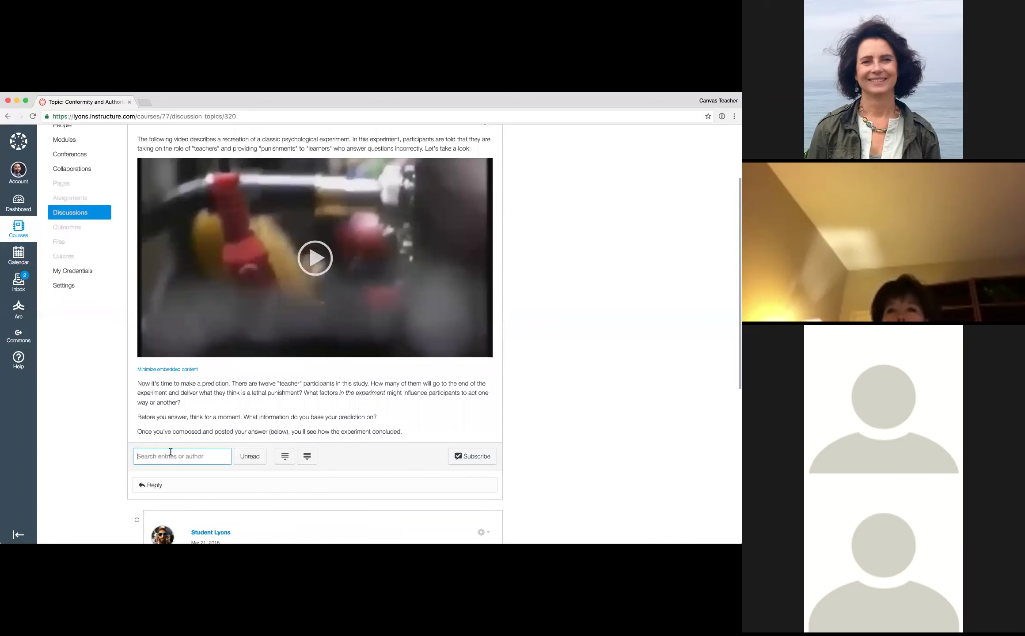
pyautogui.write('lyons')
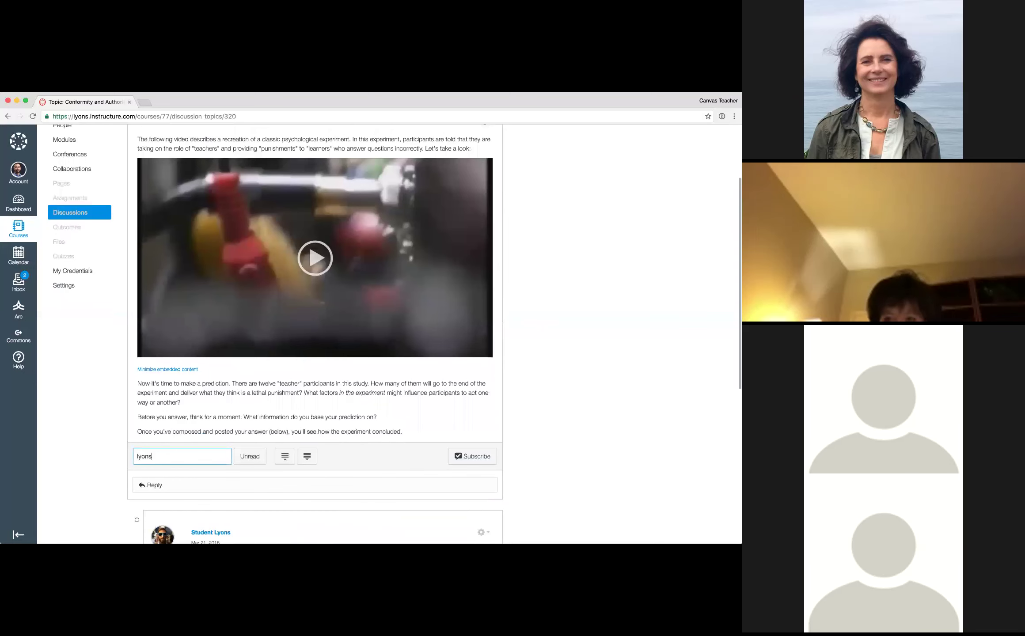
pyautogui.scroll(-5, 225, 467)
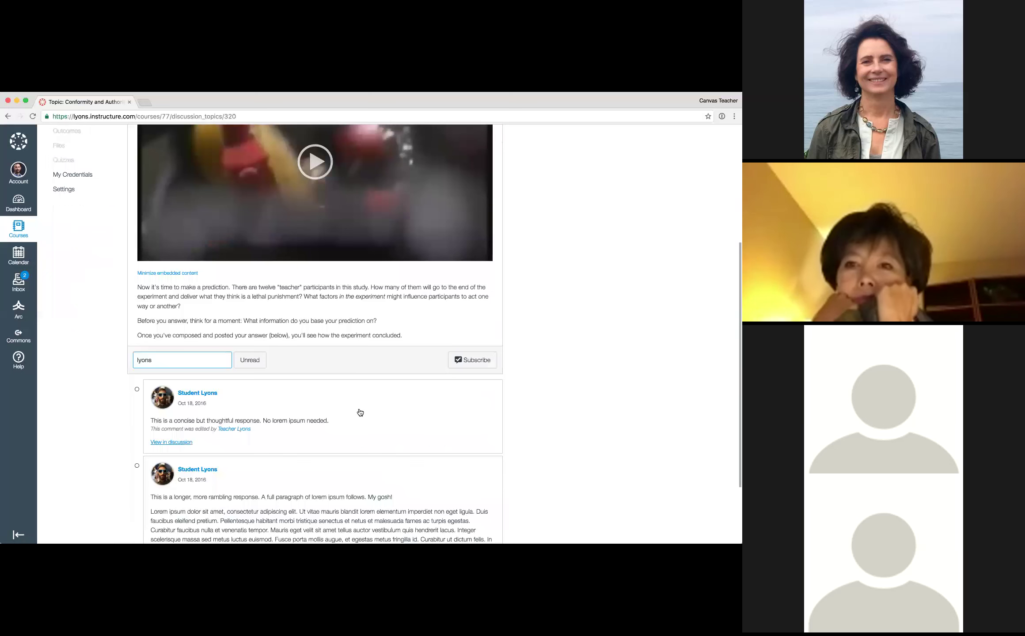
pyautogui.scroll(1, 360, 412)
pyautogui.scroll(6, 528, 337)
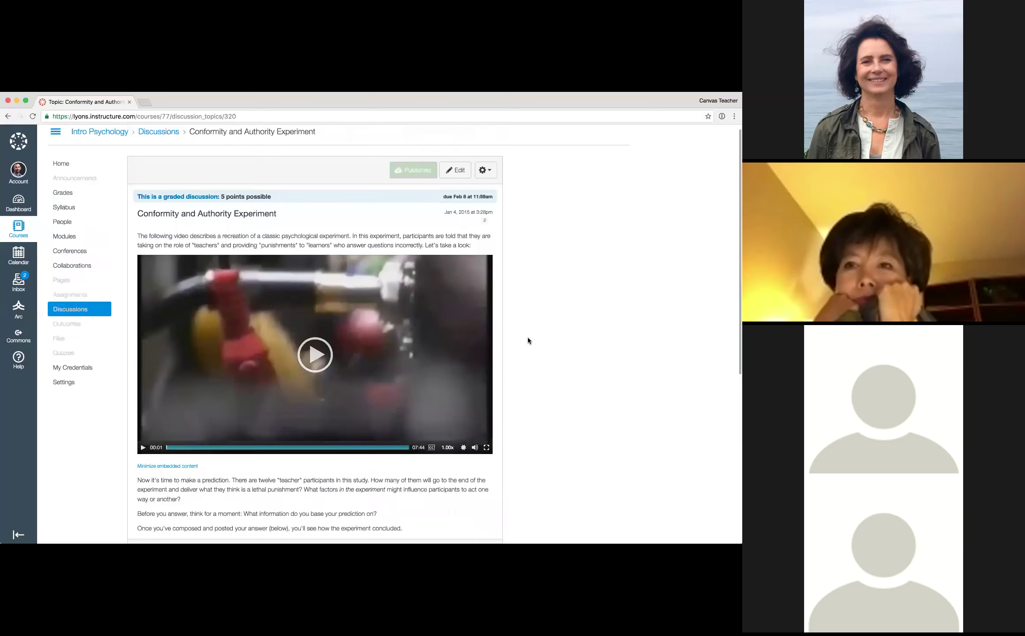
# Open the discussion in SpeedGrader, view the student's posts with the grade and comment fields, and return to the discussion.
pyautogui.click(485, 177)
pyautogui.click(472, 234)
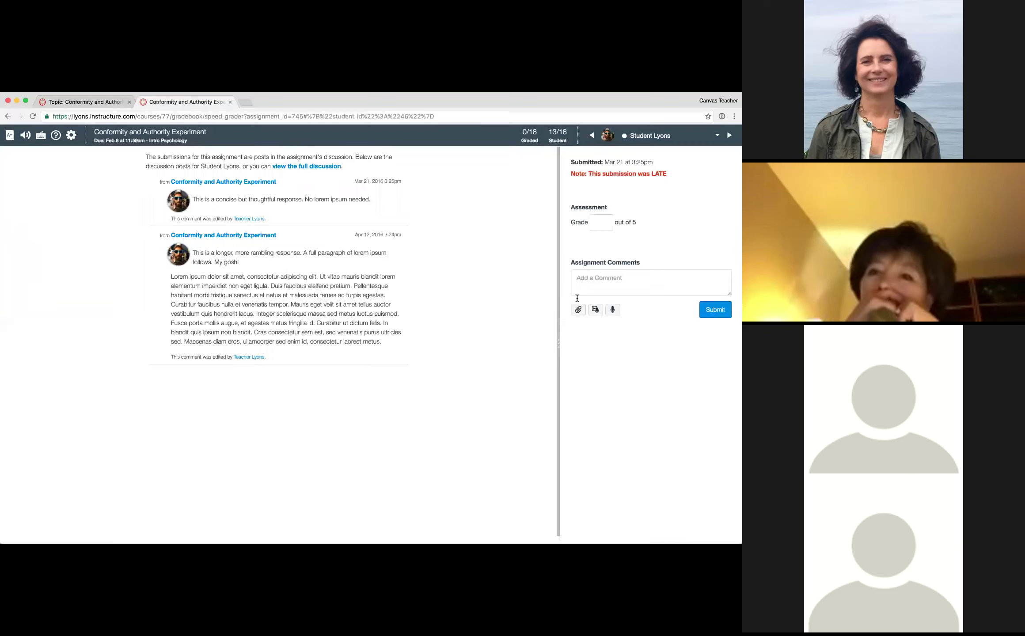
pyautogui.click(580, 274)
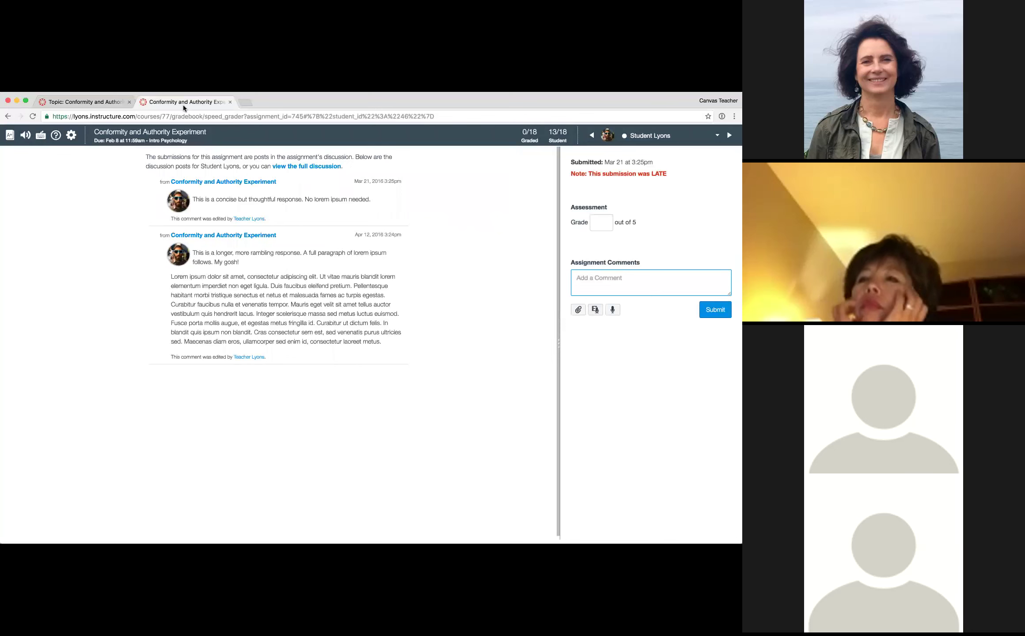
pyautogui.press('super+w')
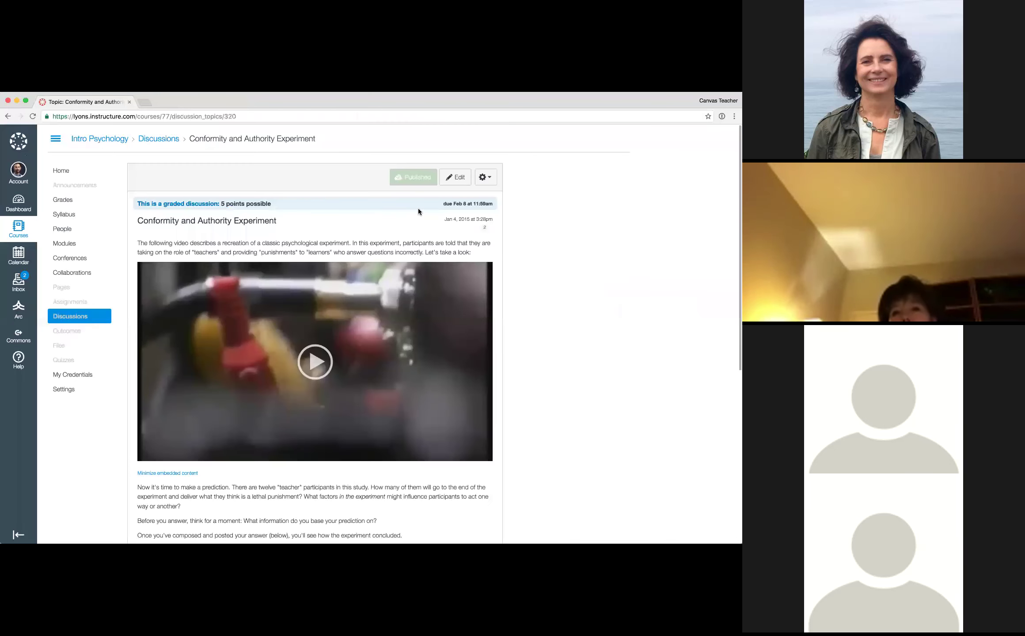
# Open the course settings and browse the full catalogue of external apps available to the course.
pyautogui.click(68, 391)
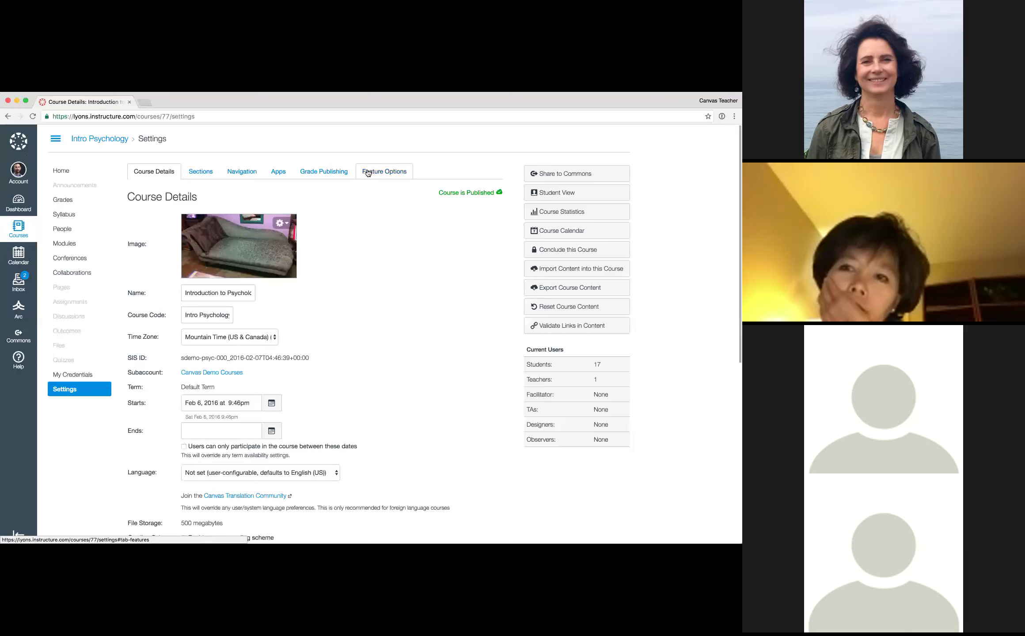
pyautogui.click(287, 176)
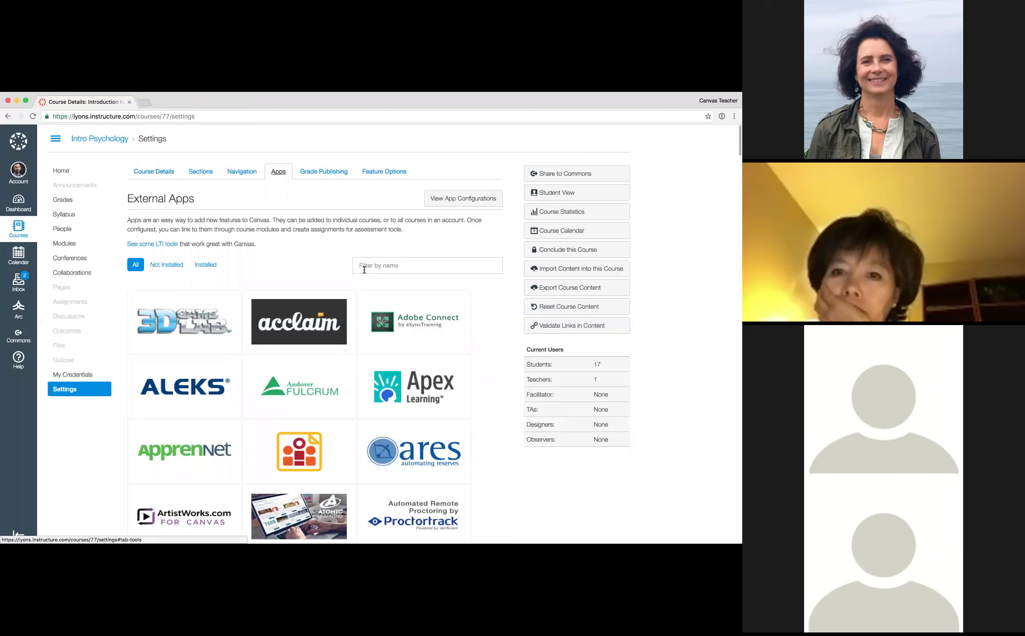
pyautogui.scroll(-10, 502, 407)
pyautogui.scroll(-20, 501, 410)
pyautogui.scroll(-20, 501, 411)
pyautogui.scroll(-20, 501, 411)
pyautogui.scroll(-20, 501, 410)
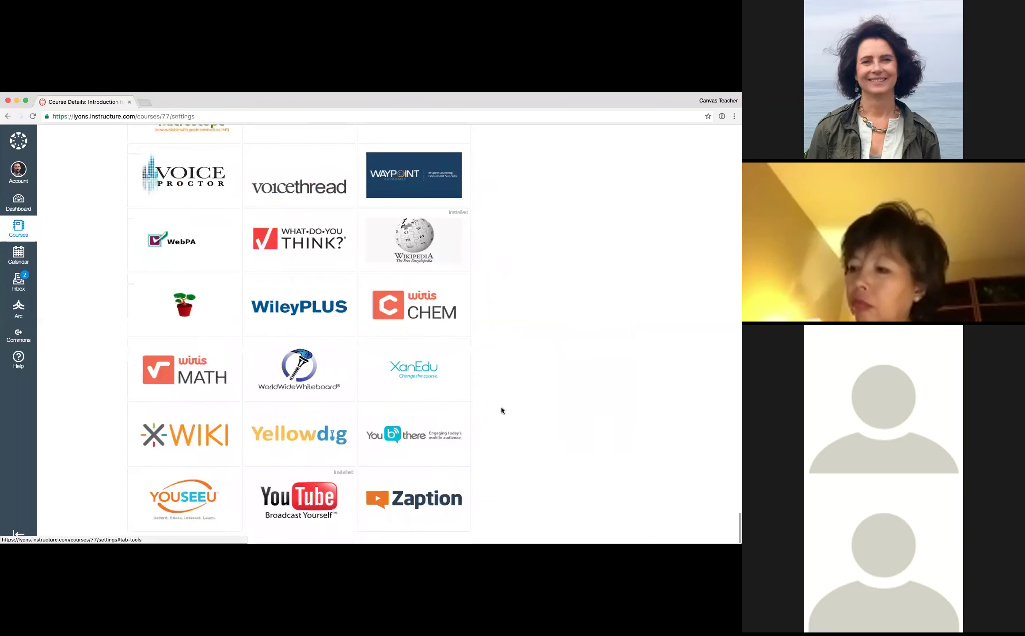
pyautogui.scroll(10, 502, 410)
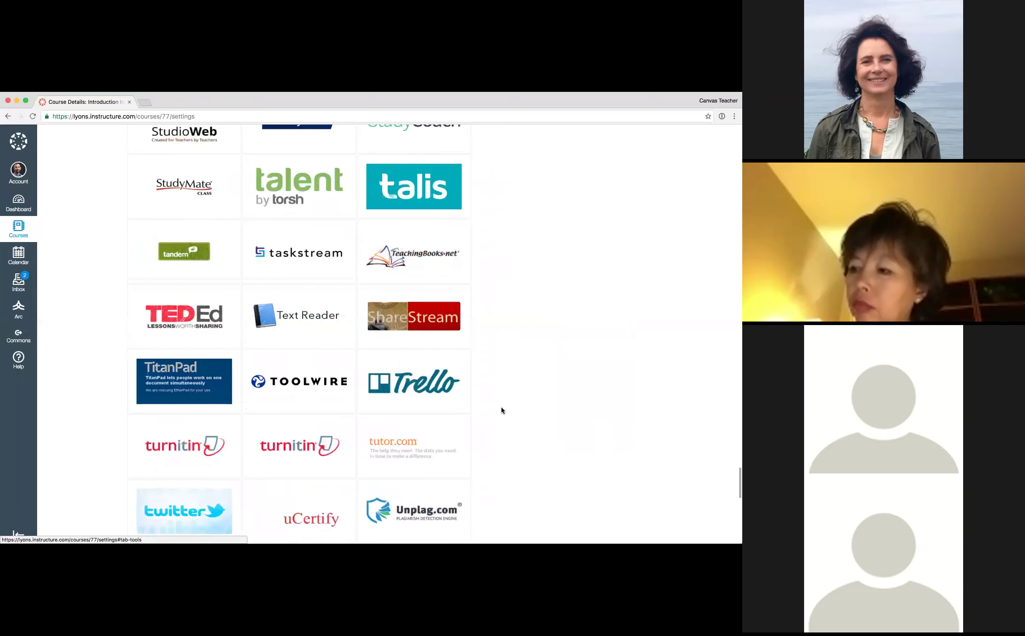
pyautogui.scroll(8, 501, 411)
pyautogui.scroll(10, 501, 410)
pyautogui.scroll(10, 501, 410)
pyautogui.scroll(10, 501, 410)
pyautogui.scroll(15, 501, 410)
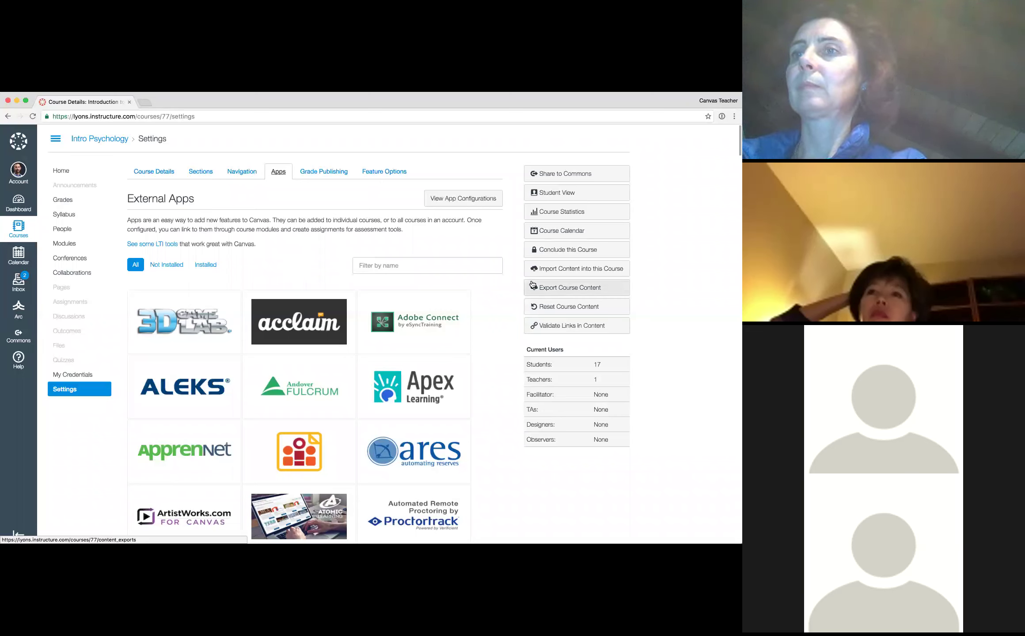
# Set up a content import into the course that copies the Canvas course Introduction to Geology.
pyautogui.click(552, 269)
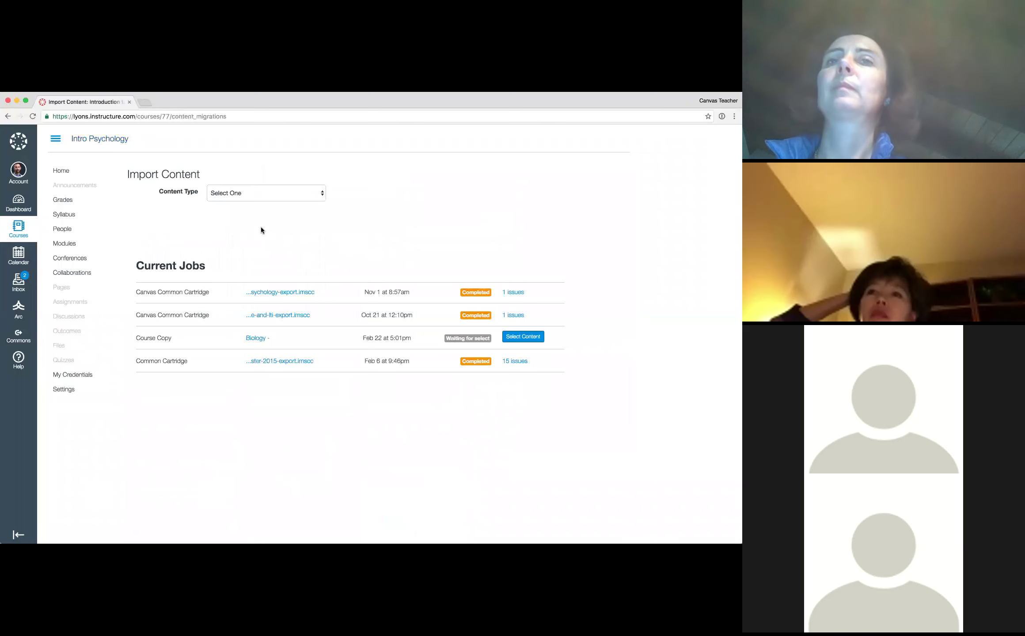
pyautogui.click(246, 192)
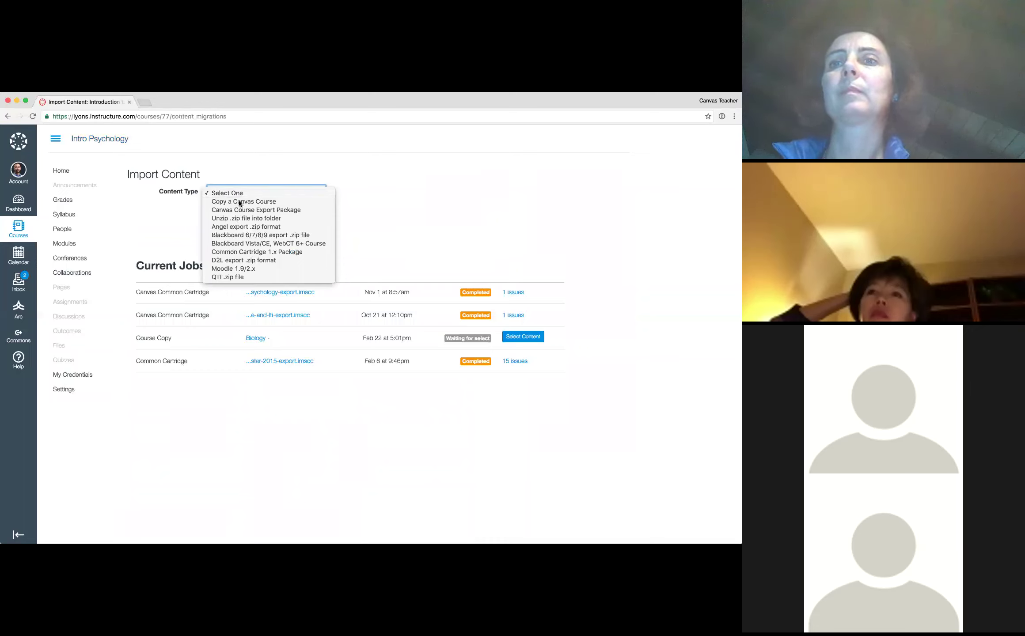
pyautogui.click(238, 201)
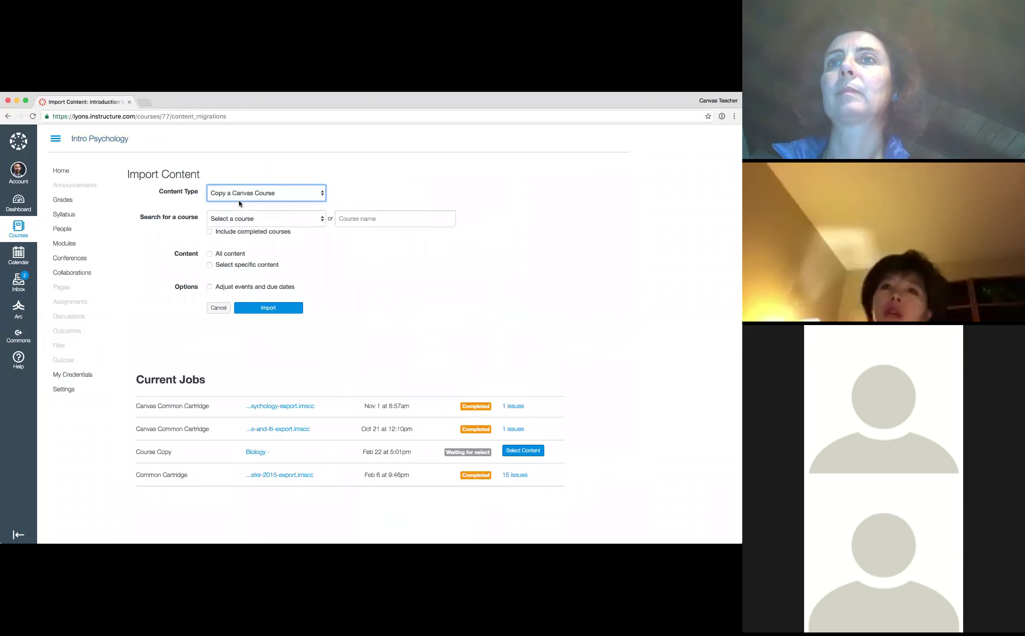
pyautogui.click(263, 215)
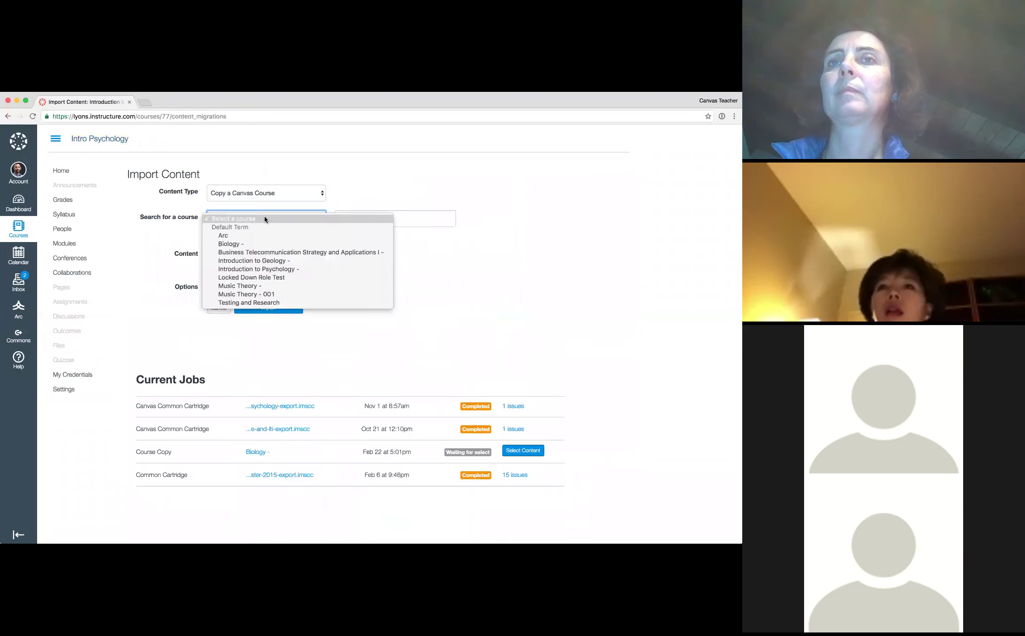
pyautogui.click(247, 261)
# Include all content and enable adjusting events and due dates, and return to the course settings without importing.
pyautogui.click(209, 254)
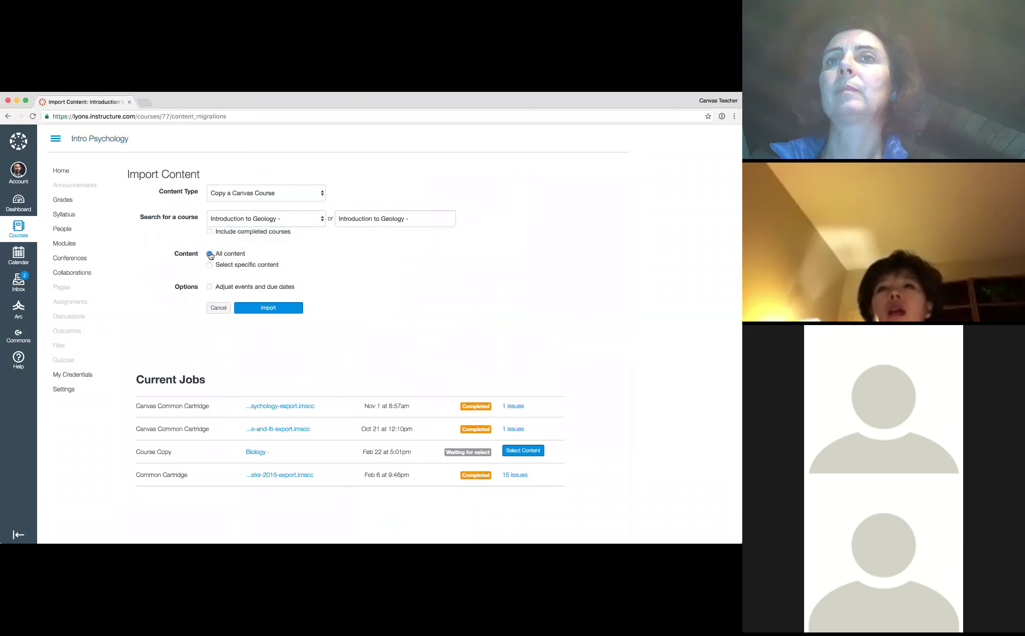
pyautogui.click(210, 266)
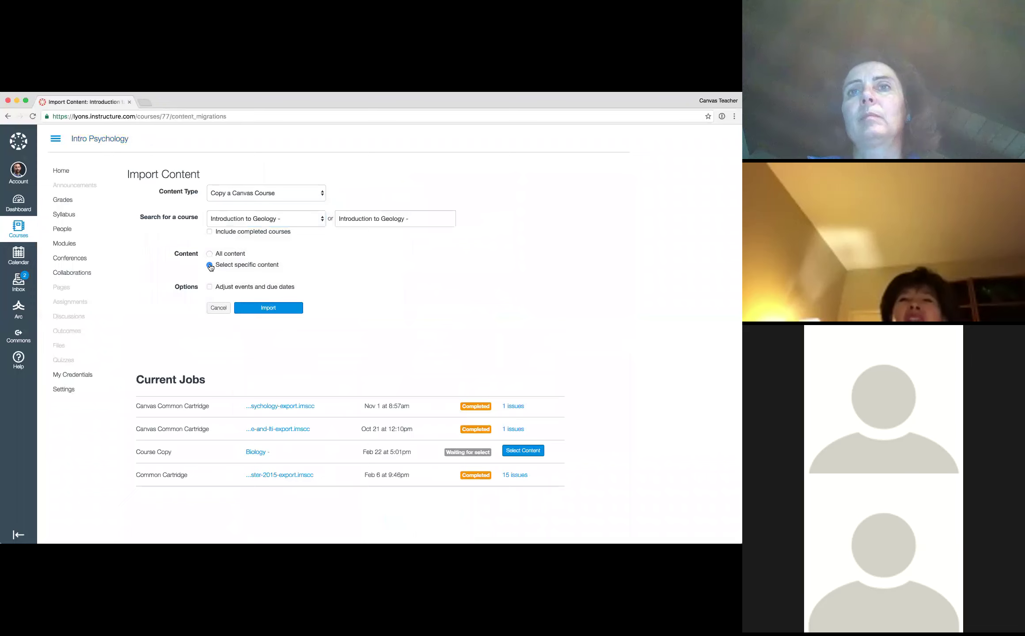
pyautogui.click(210, 254)
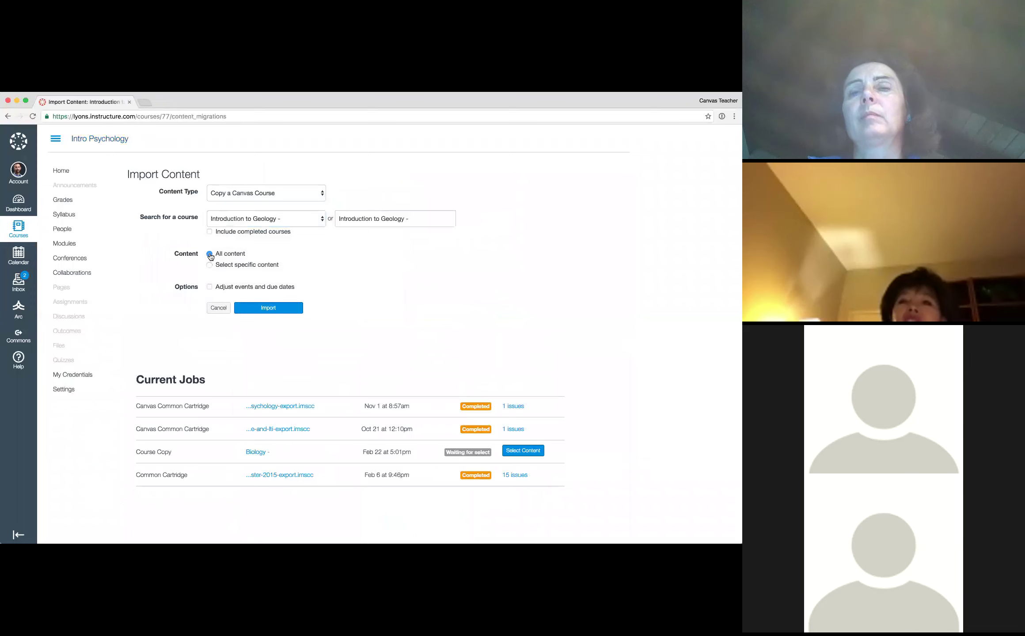
pyautogui.click(210, 287)
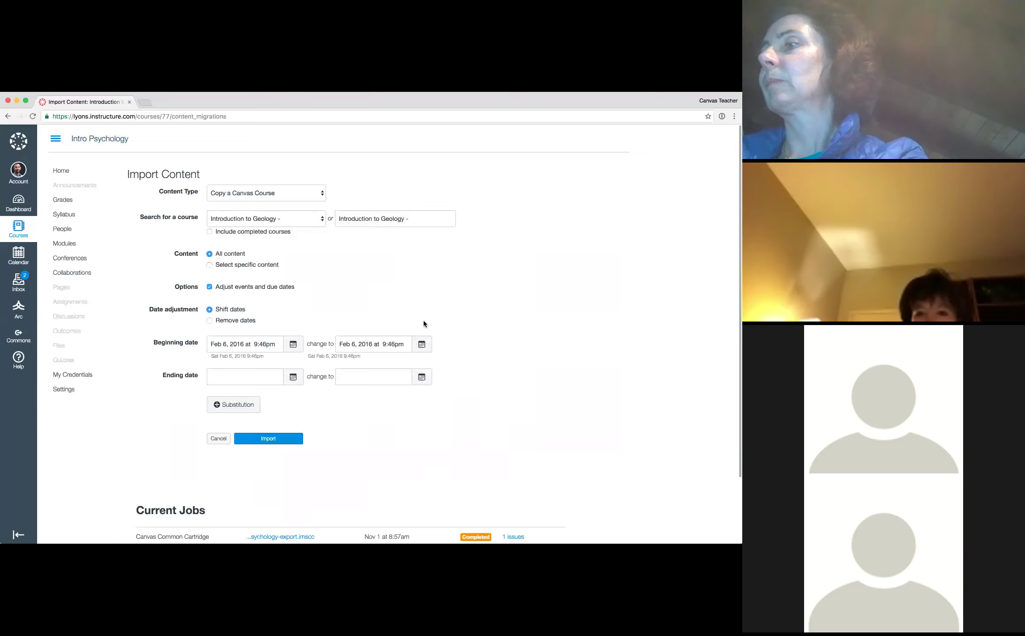
pyautogui.scroll(-1, 423, 321)
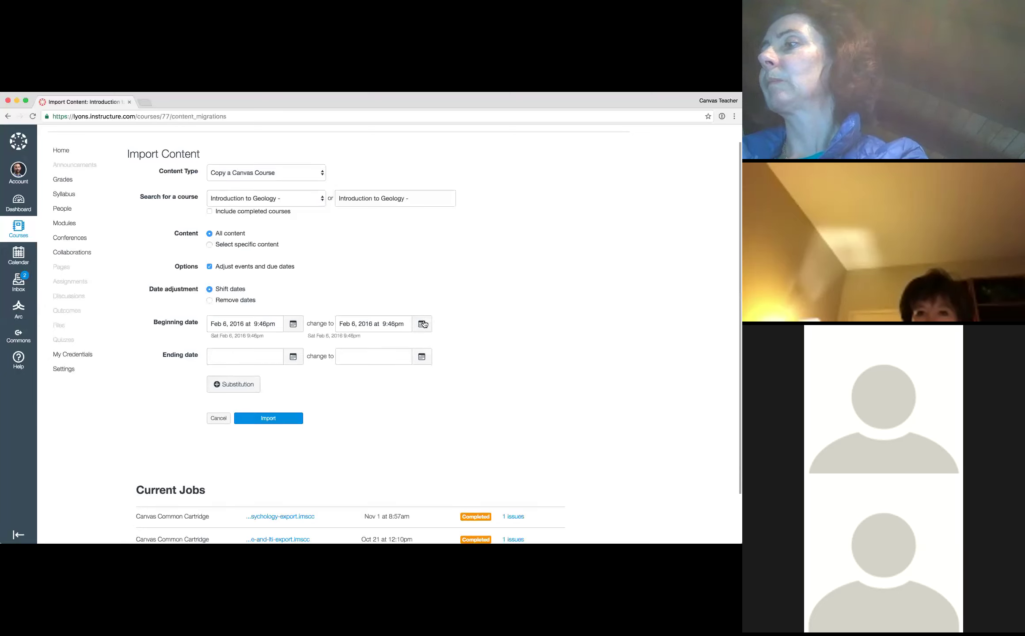
pyautogui.click(65, 384)
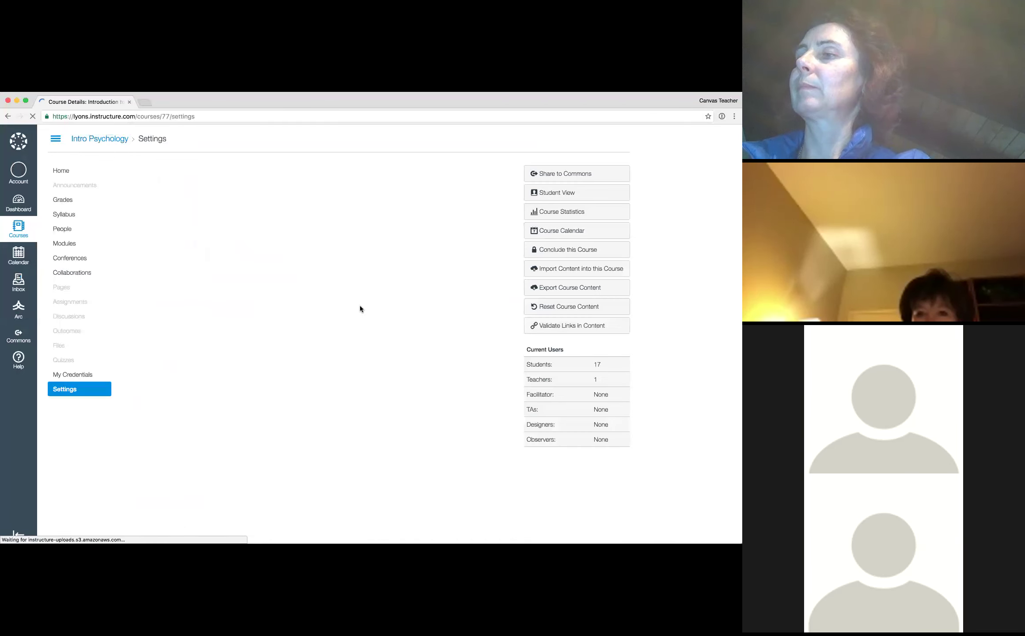
# Enter Student View and look through the course's syllabus home page as a student.
pyautogui.click(542, 194)
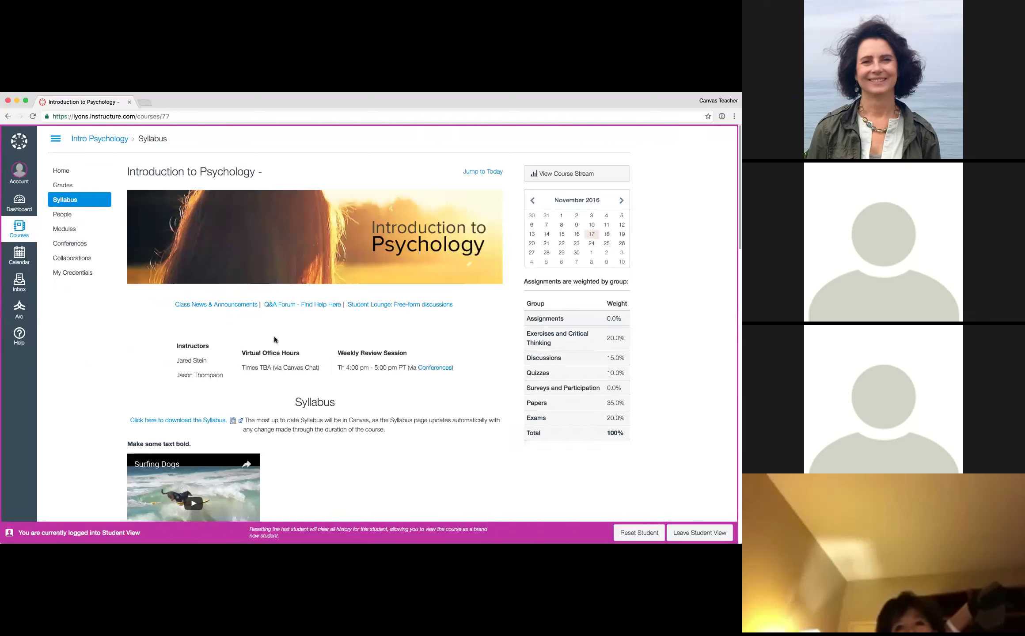
pyautogui.scroll(-1, 274, 337)
pyautogui.scroll(-15, 274, 337)
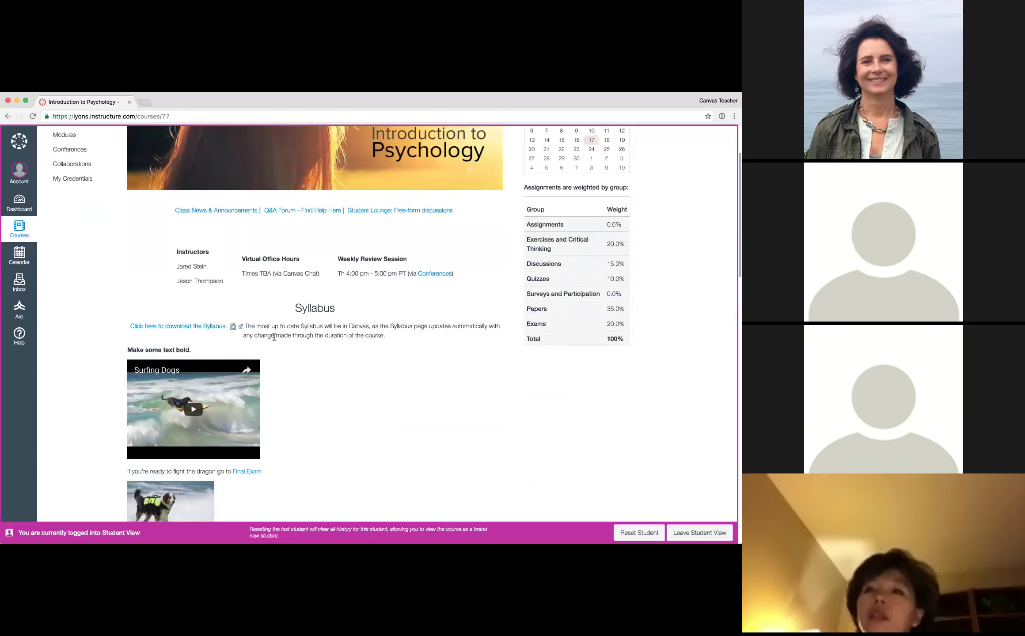
pyautogui.scroll(15, 274, 337)
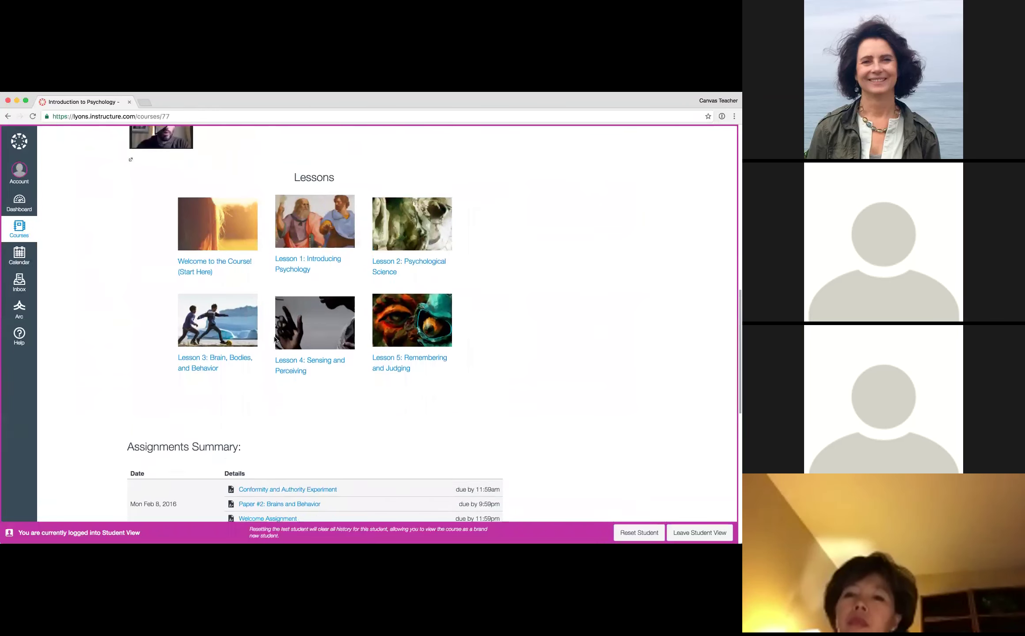
pyautogui.scroll(4, 117, 248)
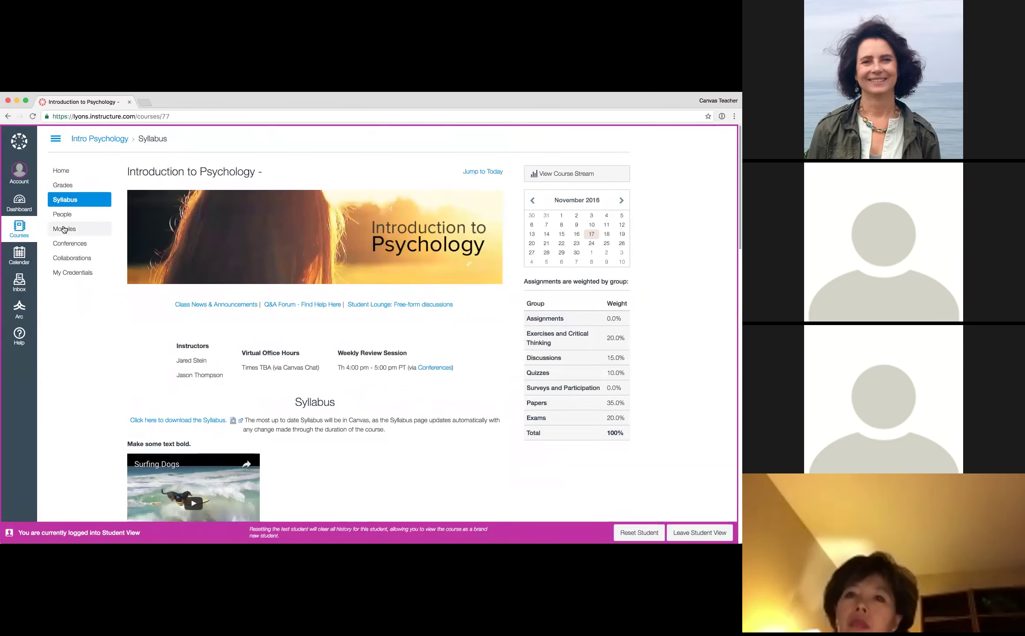
# Open the course's Modules page in Student View and examine the items and requirements through Lesson 3.
pyautogui.click(64, 229)
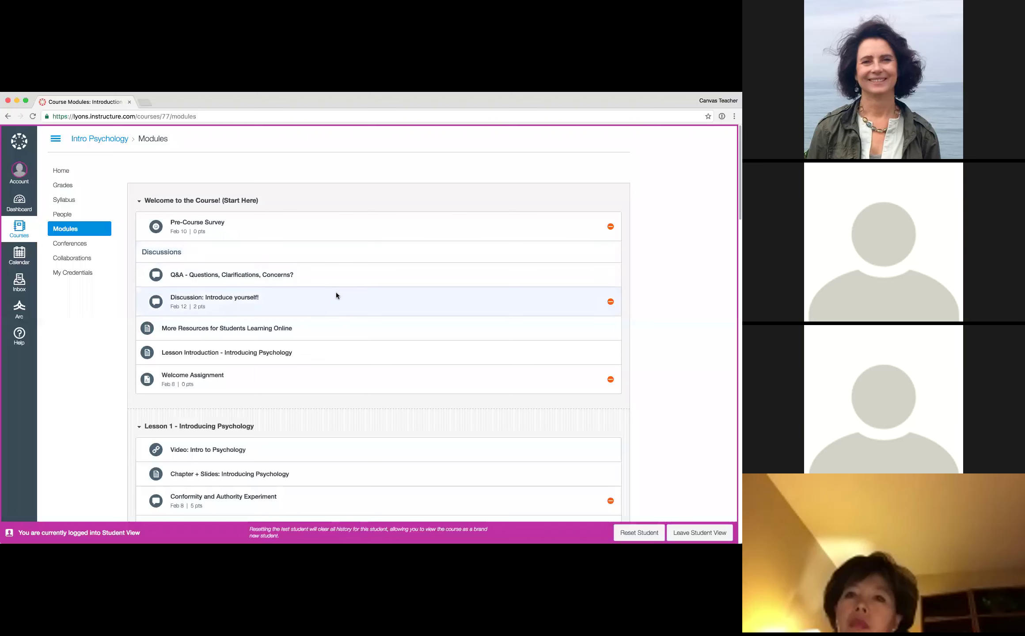
pyautogui.scroll(-7, 336, 293)
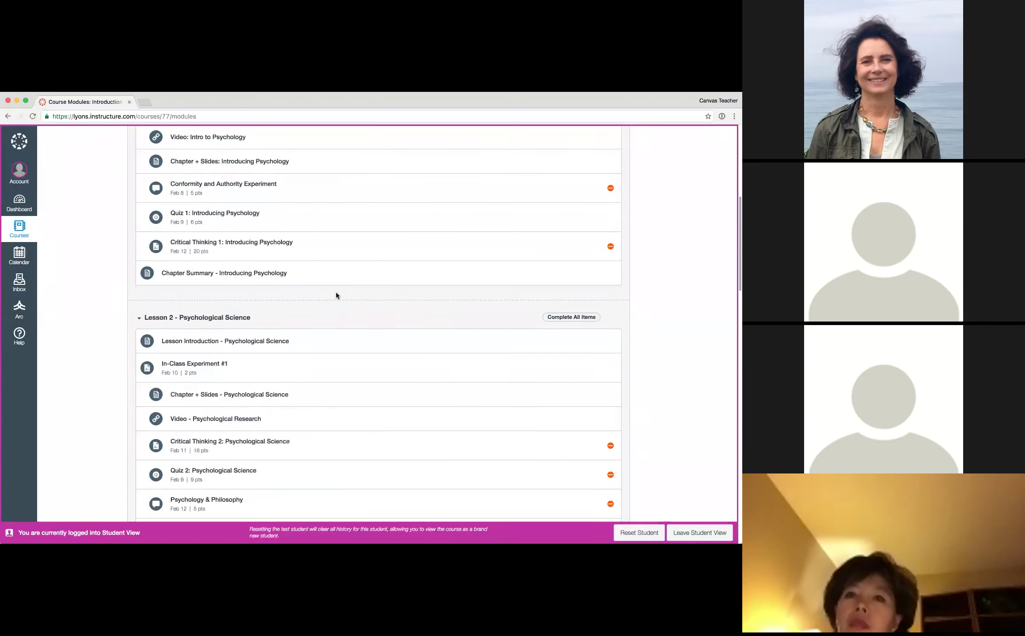
pyautogui.scroll(-10, 335, 293)
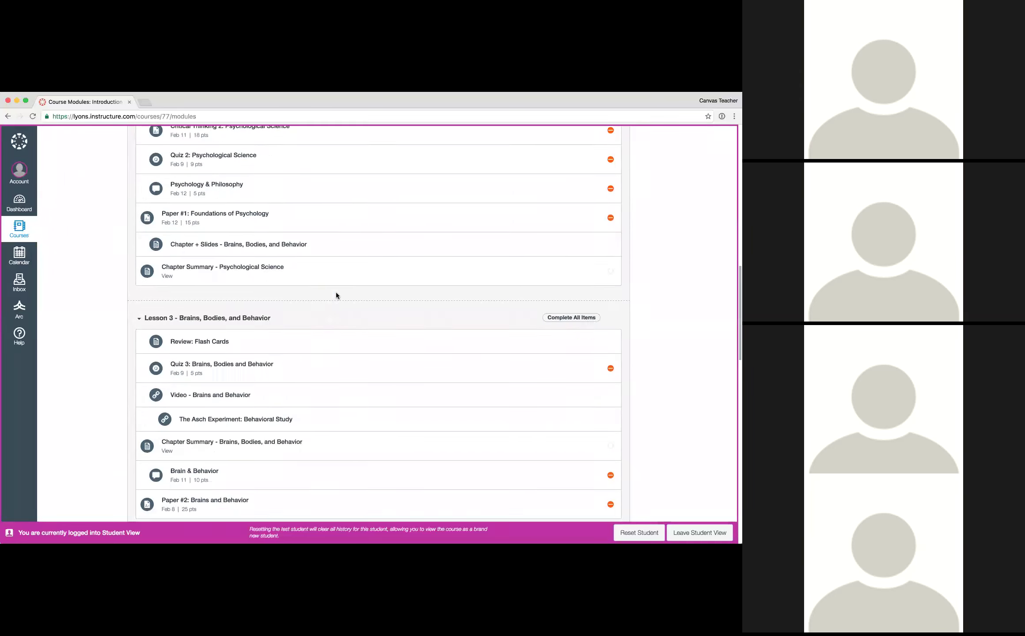
# Examine the prerequisites, requirements and locked items of Lessons 4 and 5 on the Modules page in Student View.
pyautogui.scroll(-7, 335, 292)
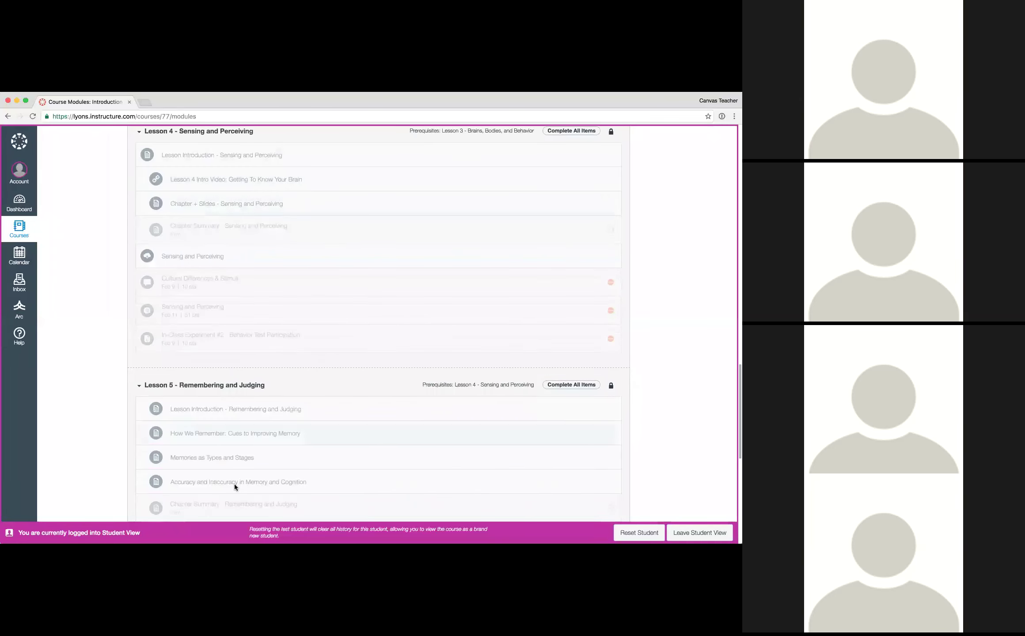
pyautogui.scroll(1, 238, 264)
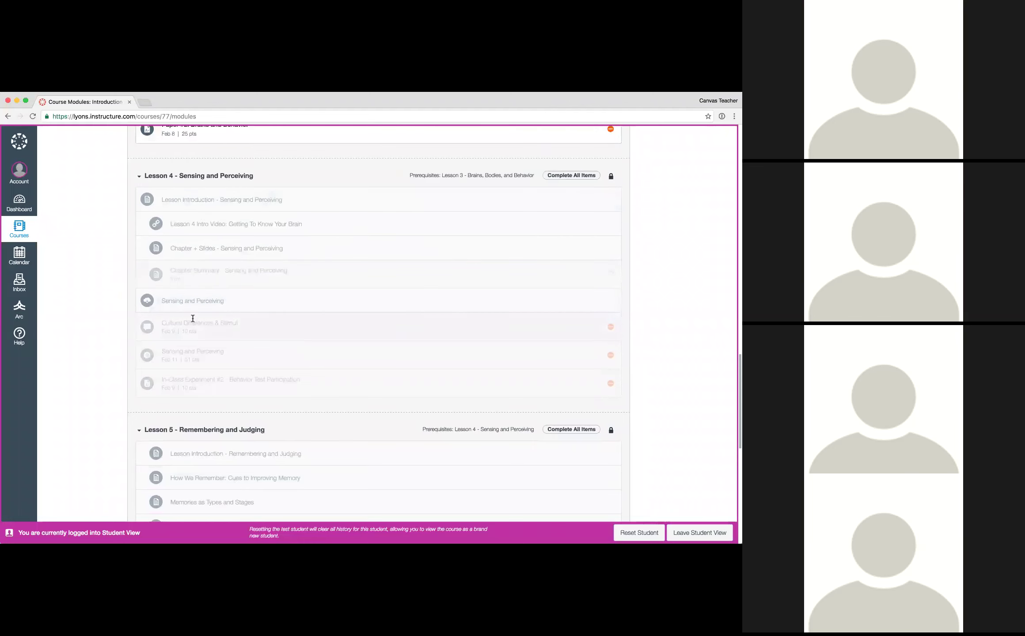
pyautogui.scroll(1, 243, 341)
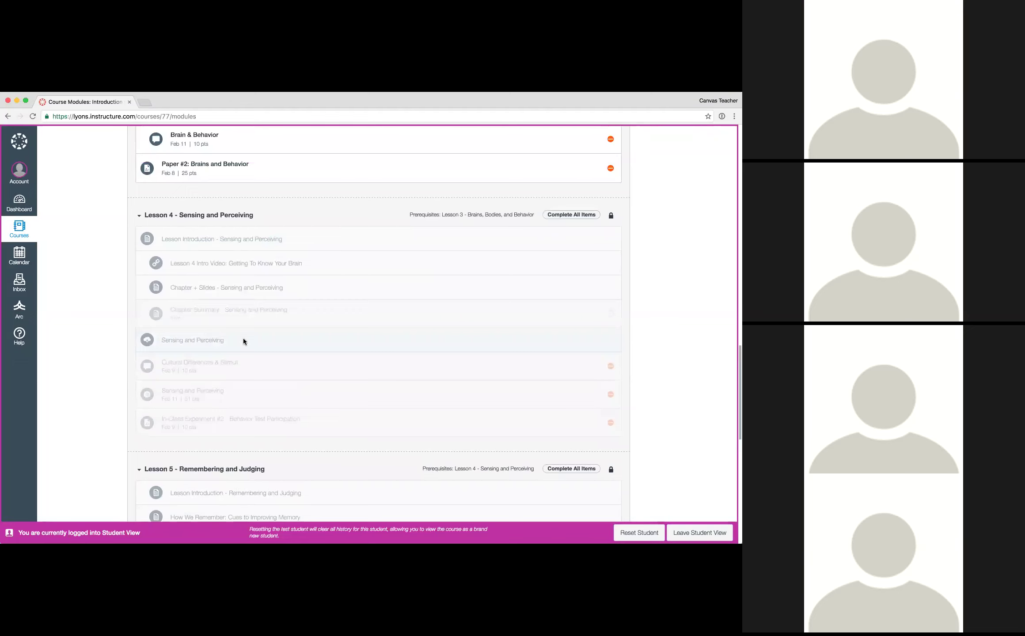
pyautogui.scroll(20, 243, 339)
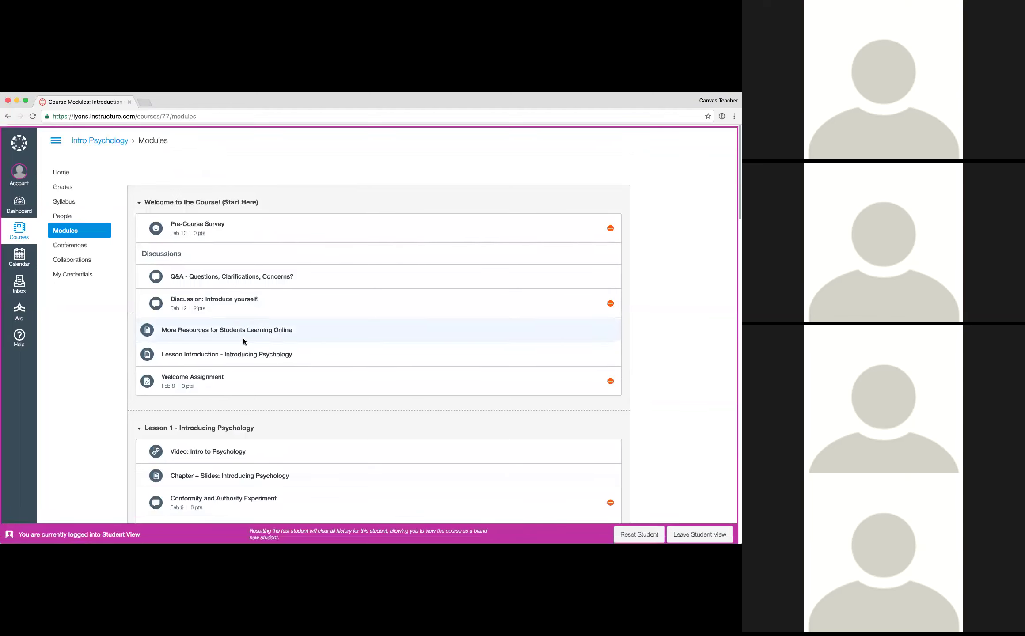
# Leave Student View and return to the Intro Psychology course home page as the teacher.
pyautogui.click(701, 533)
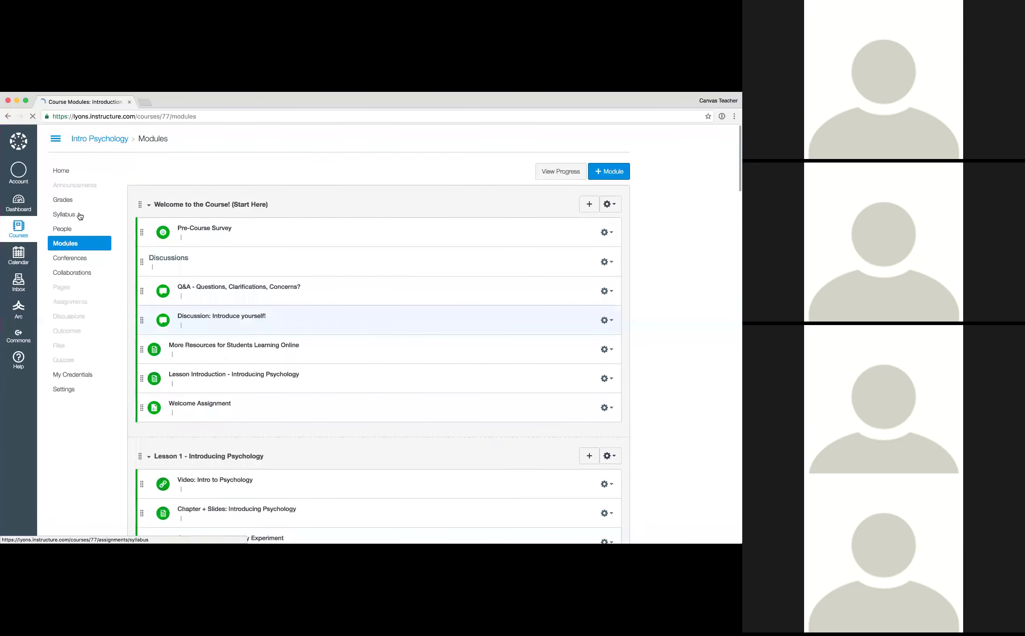
pyautogui.click(64, 172)
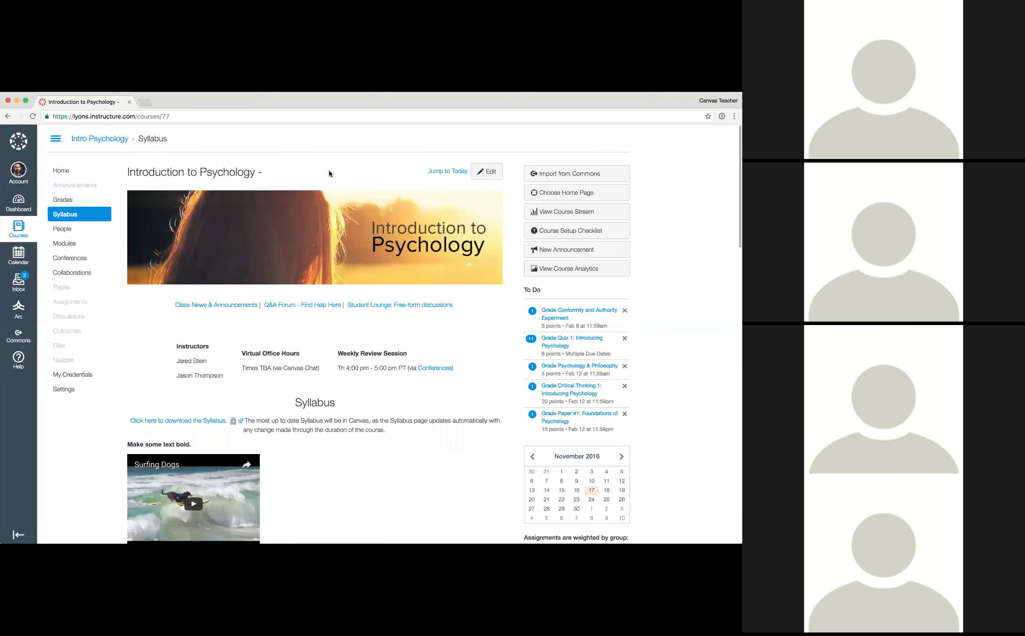
# Open the course analytics and inspect the Activity by Date and Submissions charts, including the details of individual assignments.
pyautogui.click(561, 272)
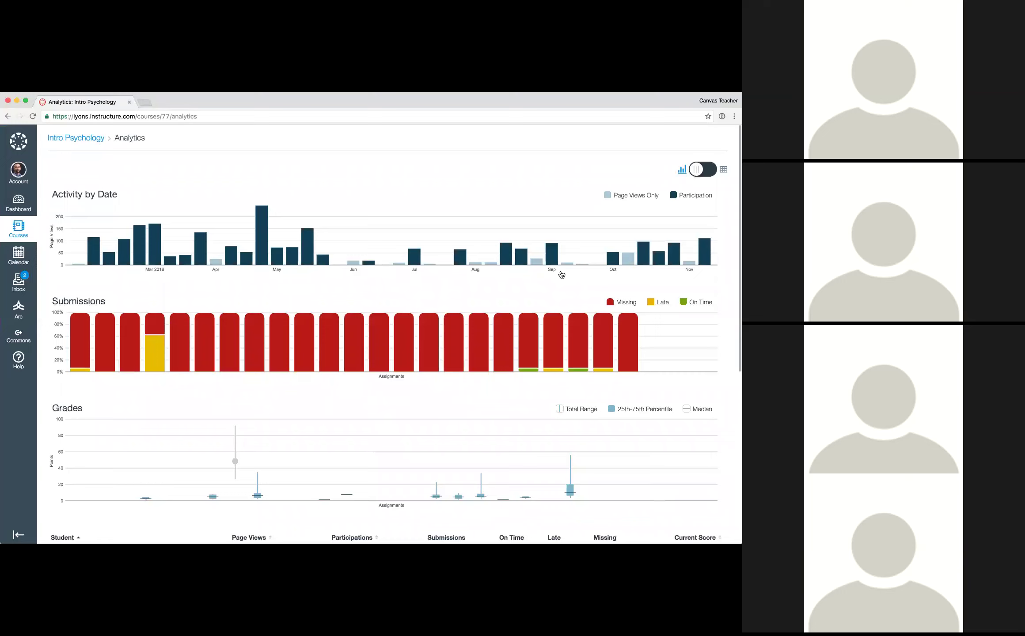
pyautogui.moveTo(215, 262)
pyautogui.moveTo(557, 264)
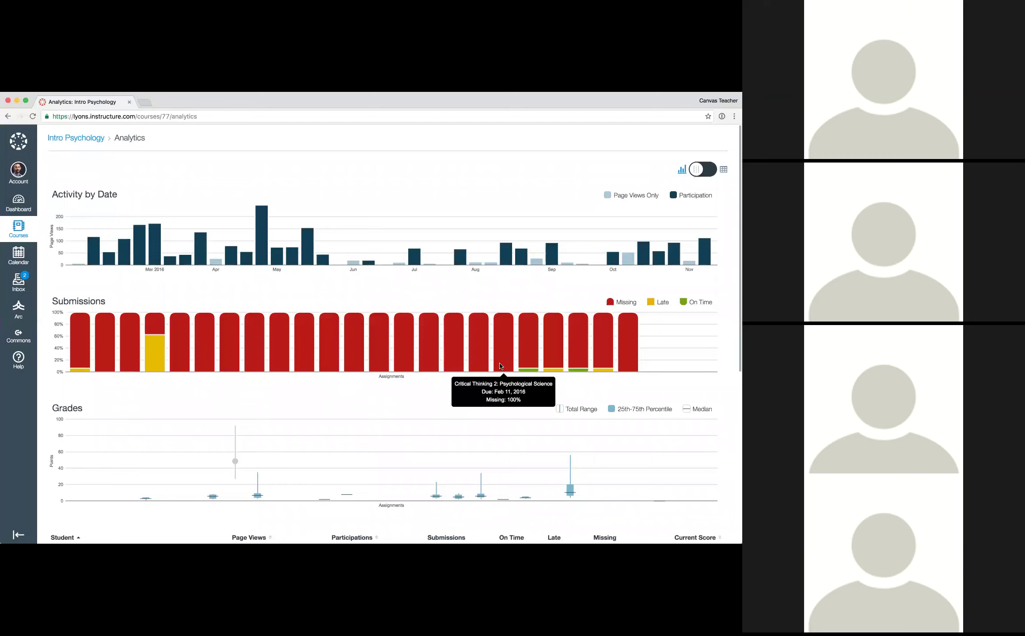
pyautogui.moveTo(314, 343)
pyautogui.moveTo(280, 335)
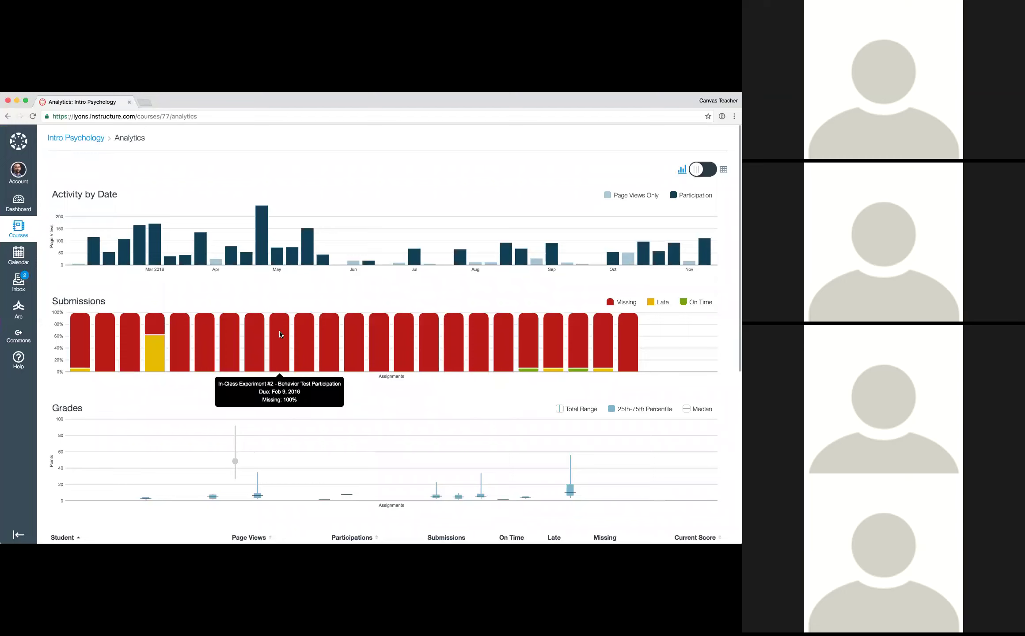
pyautogui.moveTo(146, 339)
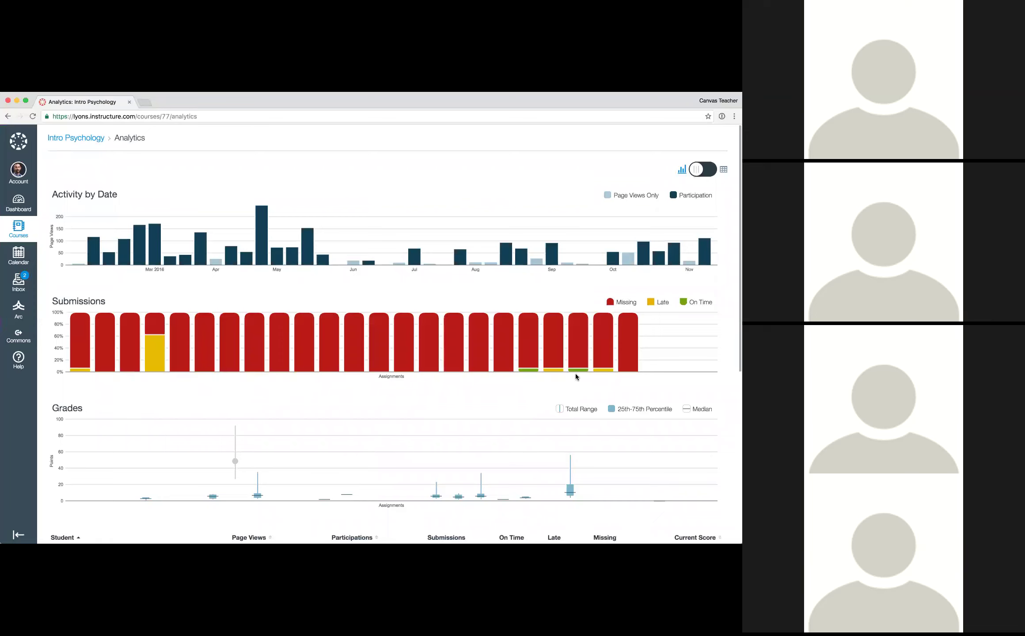
# Review the Grades chart in the course analytics and look through the table of students below it.
pyautogui.scroll(-2, 323, 398)
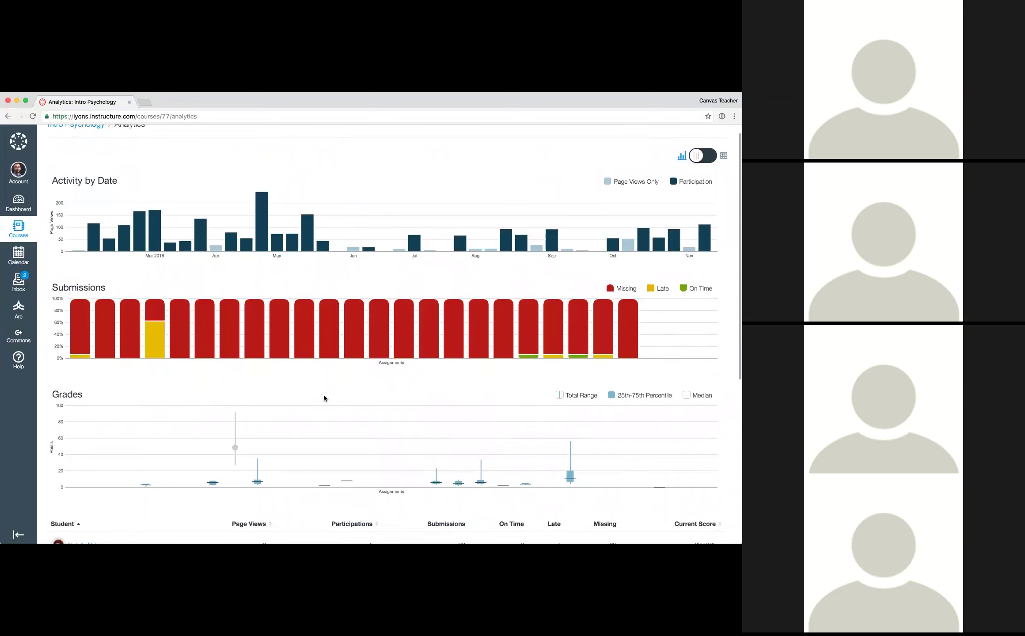
pyautogui.scroll(-2, 324, 397)
pyautogui.moveTo(279, 302)
pyautogui.moveTo(246, 305)
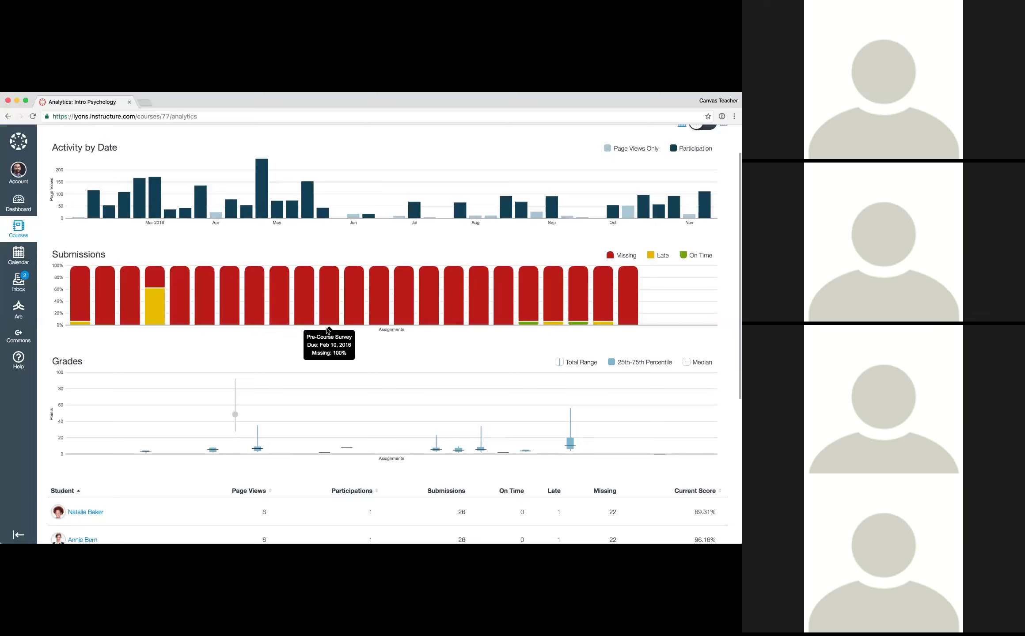
pyautogui.scroll(-5, 279, 339)
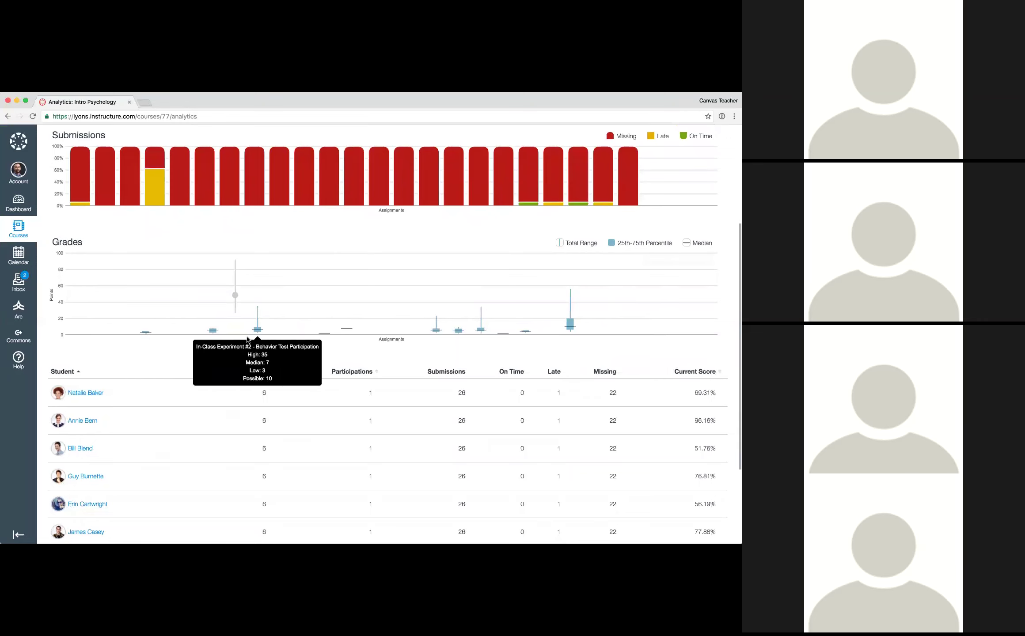
pyautogui.scroll(-10, 248, 339)
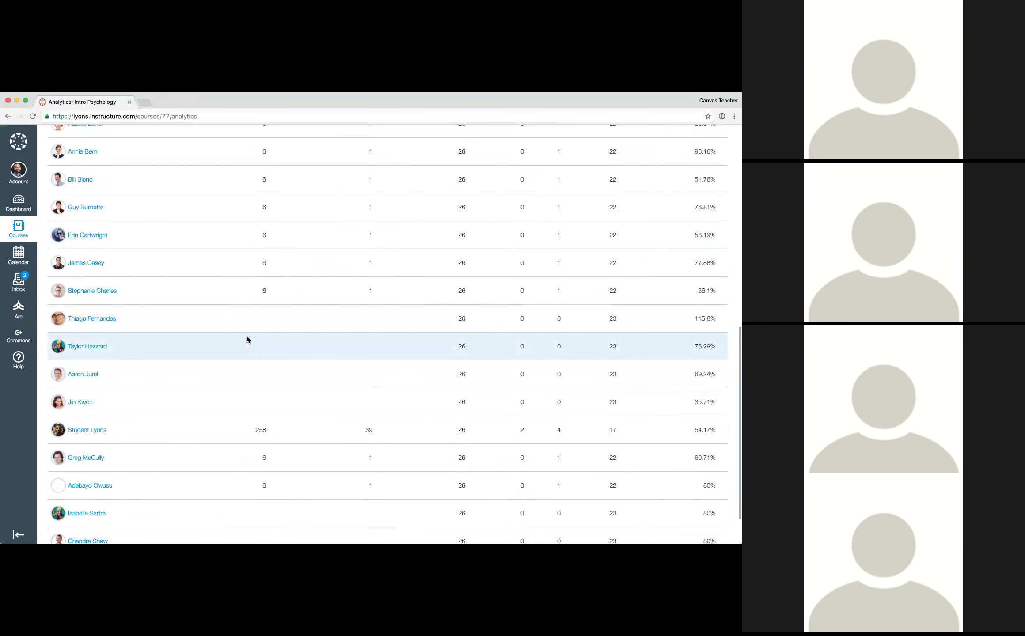
# Open the individual analytics of the student with 258 page views and review activity, communication, submissions and grades.
pyautogui.click(87, 429)
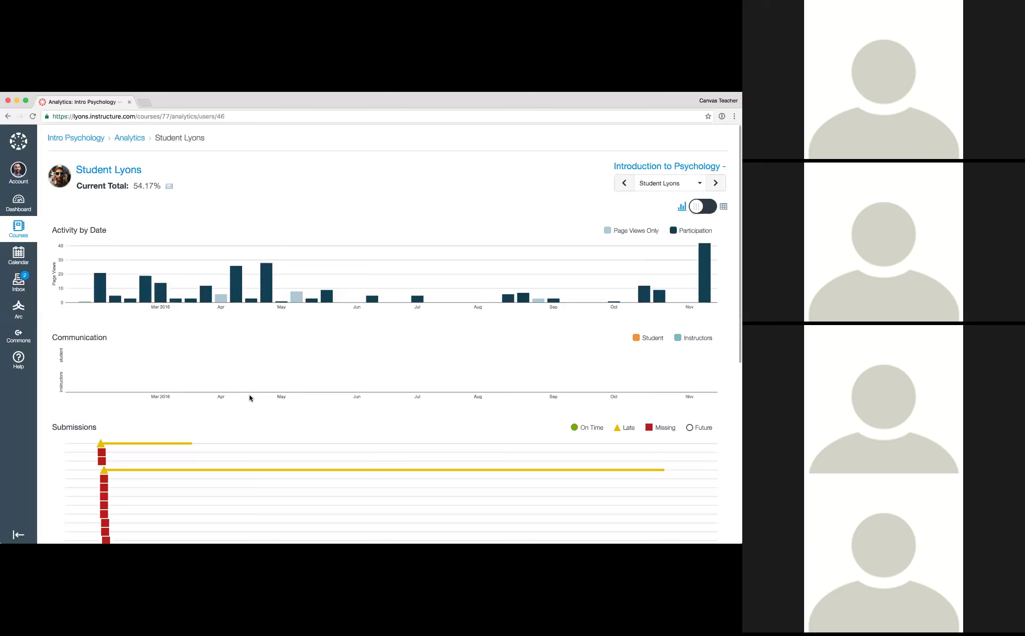
pyautogui.scroll(-3, 159, 467)
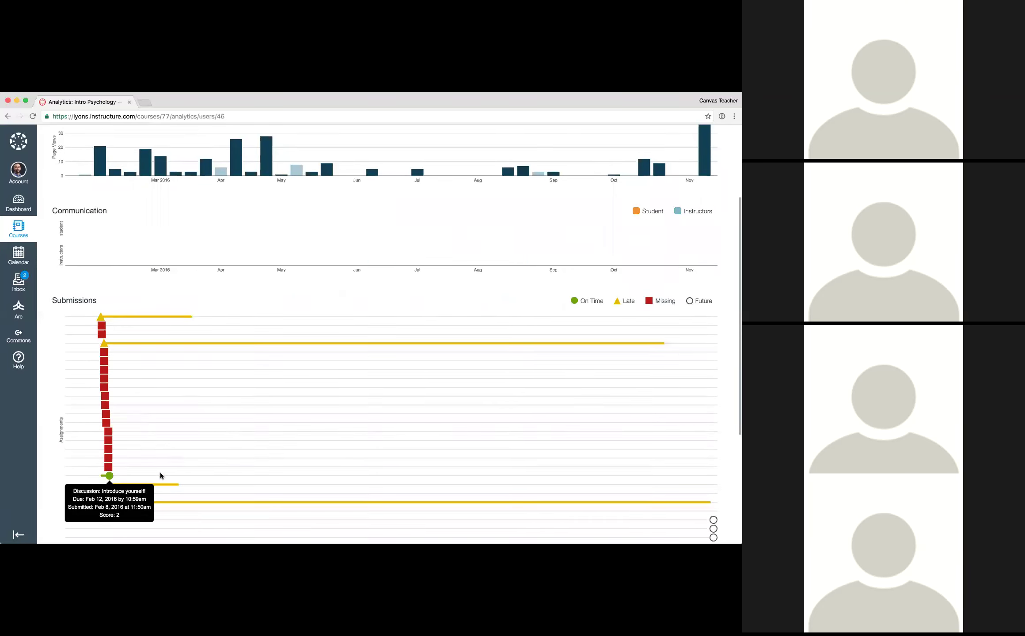
pyautogui.scroll(-4, 160, 476)
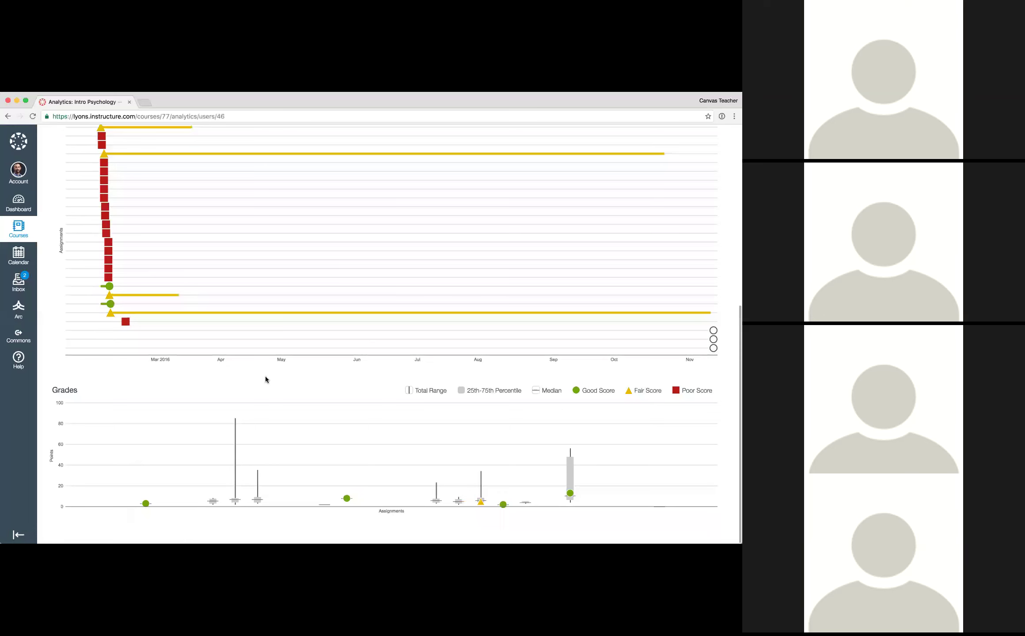
pyautogui.scroll(5, 265, 379)
pyautogui.scroll(2, 335, 269)
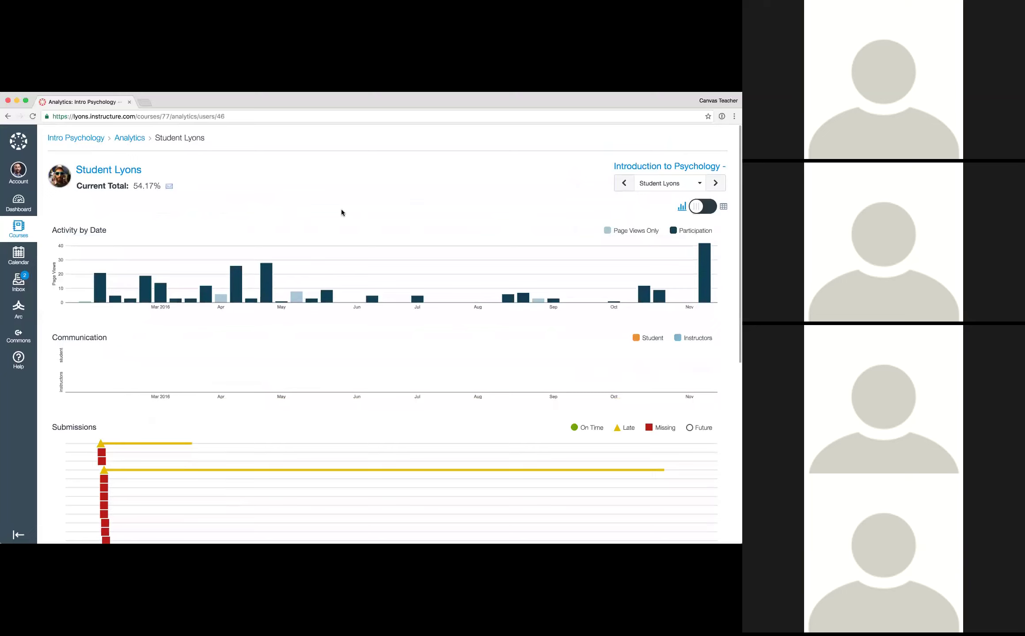
# Return to the Intro Psychology home page and look over its to-do list, calendar and assignment group weights.
pyautogui.click(74, 139)
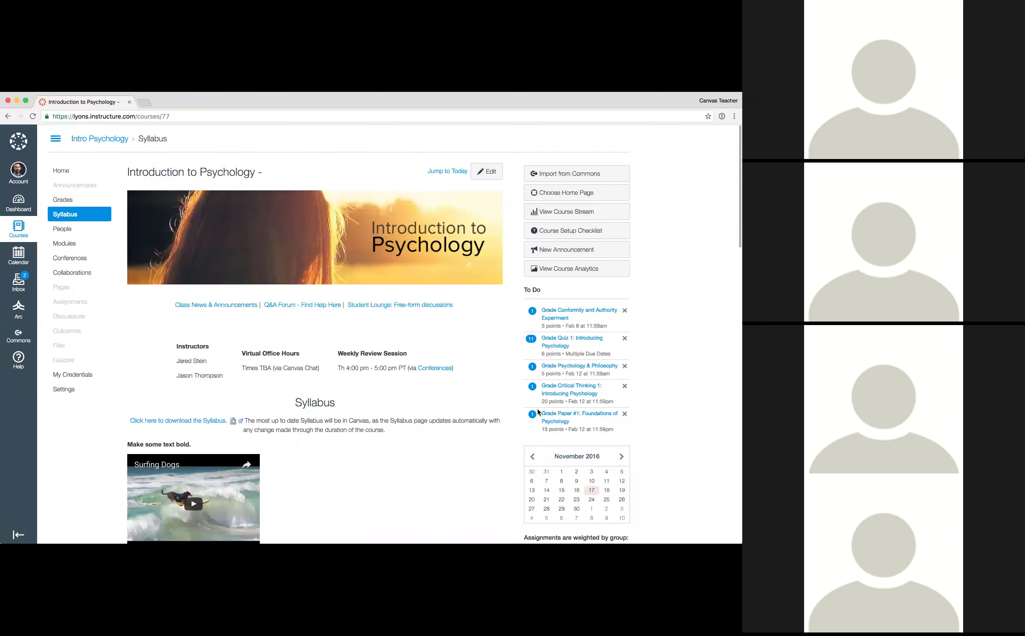
pyautogui.scroll(-3, 527, 448)
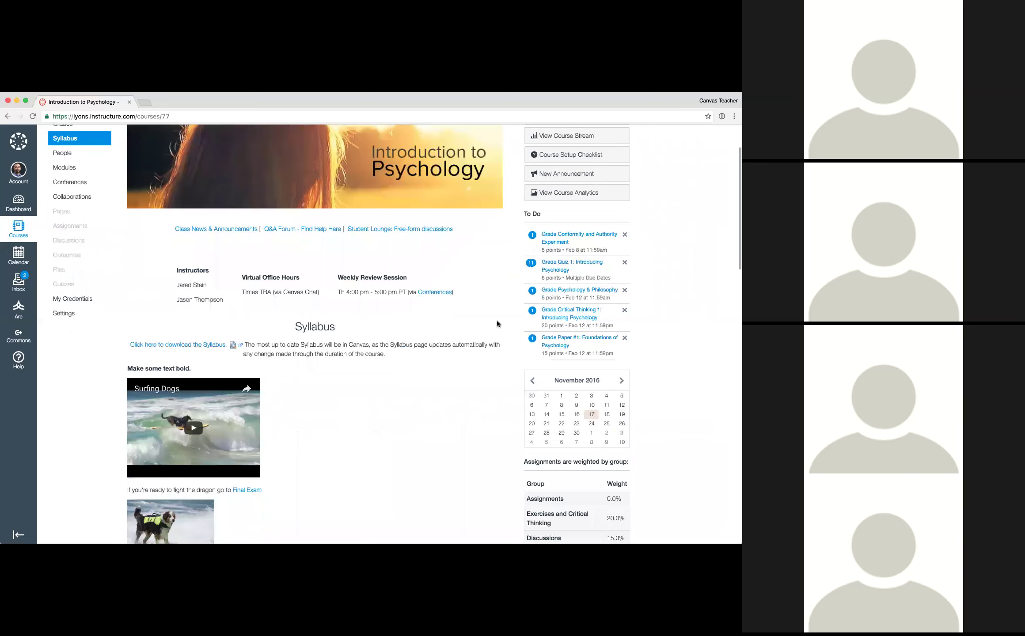
pyautogui.scroll(3, 497, 324)
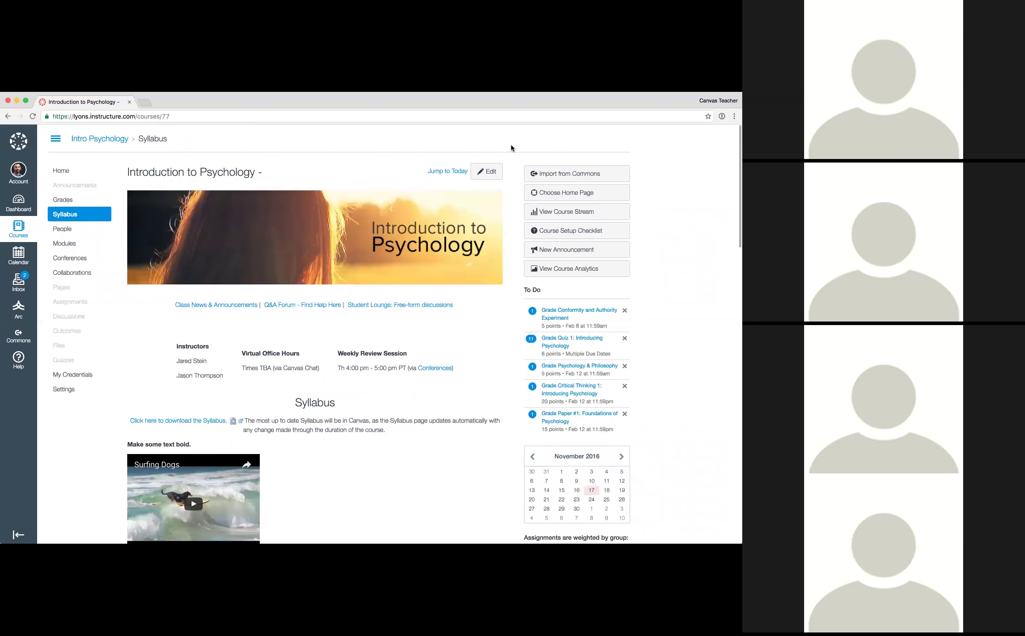
# View the course's Files page with its folders and file search, and return to the course home page.
pyautogui.click(62, 347)
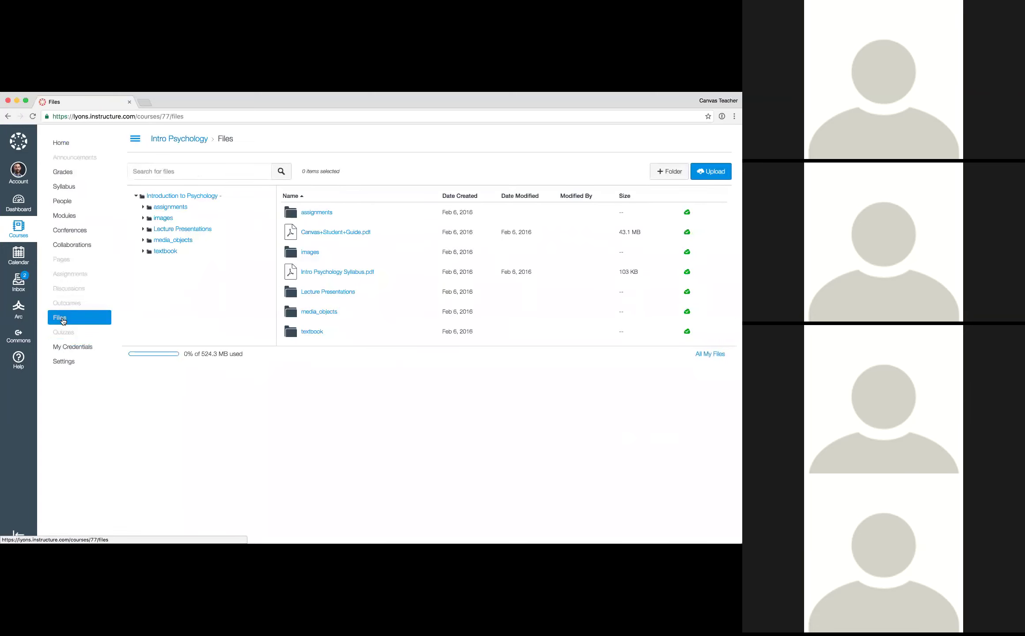
pyautogui.click(168, 173)
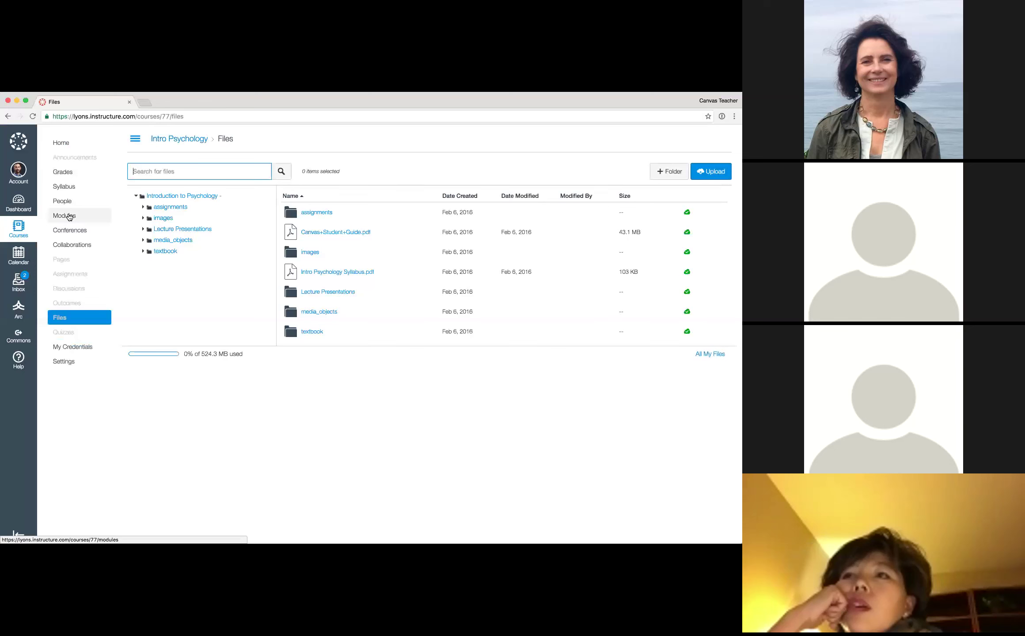
pyautogui.click(64, 142)
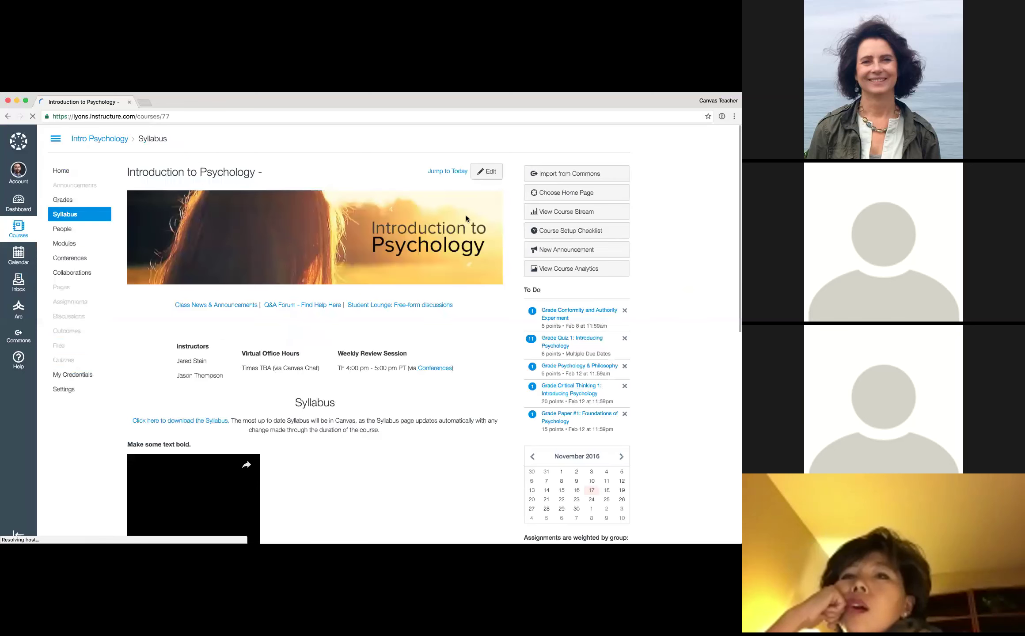
# Open the syllabus for editing and browse the insertable course files down to the images folder.
pyautogui.click(486, 172)
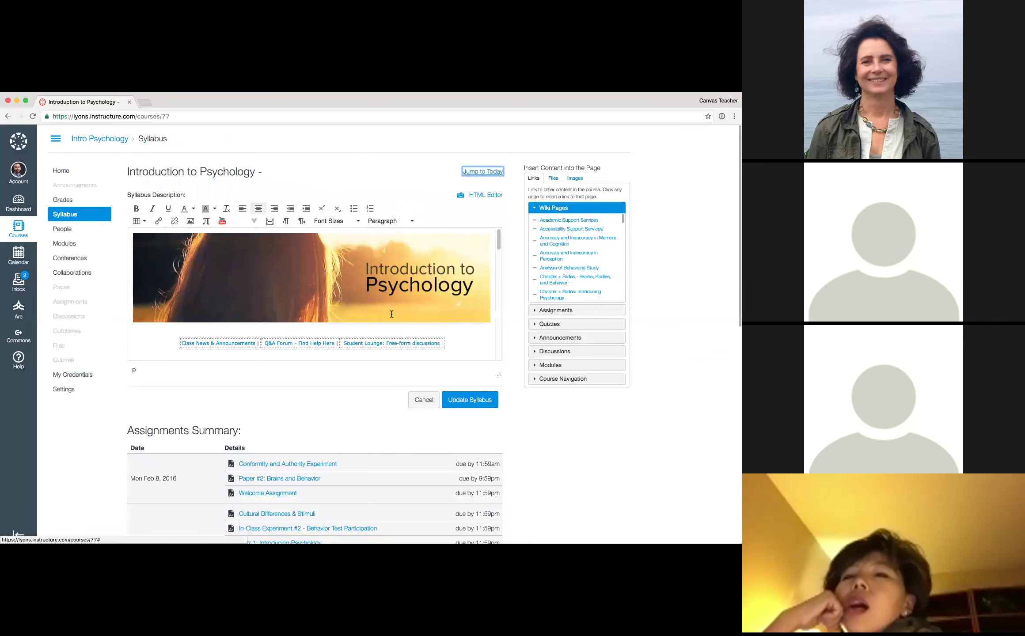
pyautogui.click(550, 178)
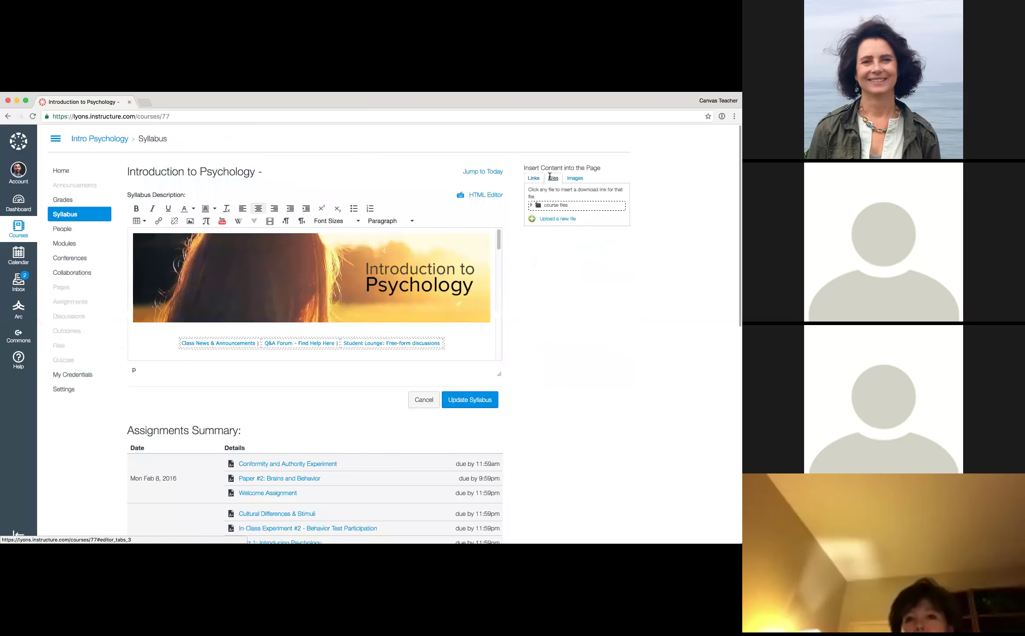
pyautogui.click(531, 205)
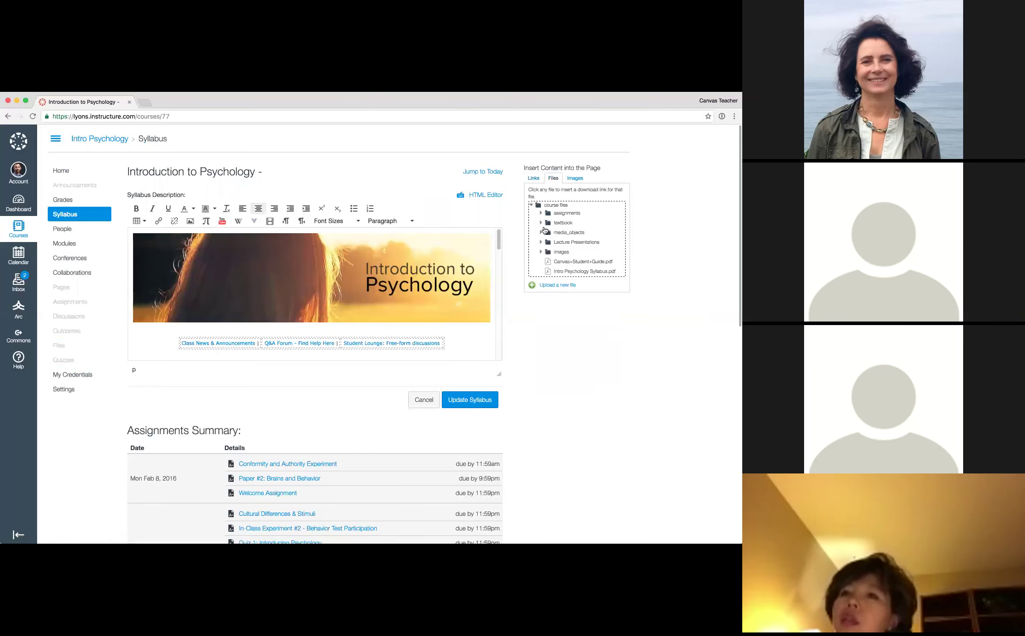
pyautogui.click(543, 253)
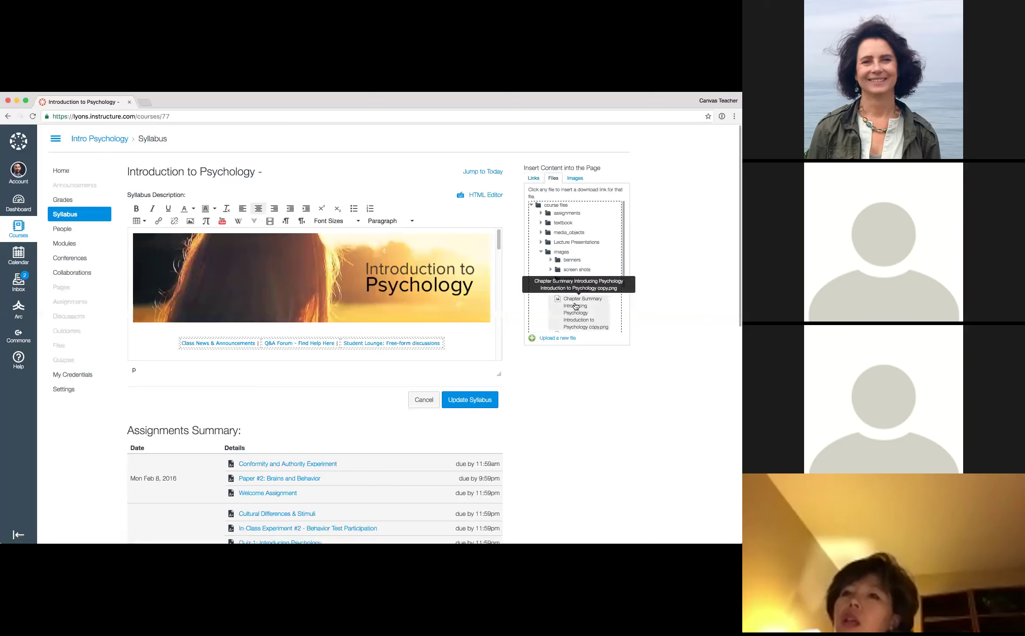
# Browse through the course images that can be embedded in the syllabus.
pyautogui.click(573, 178)
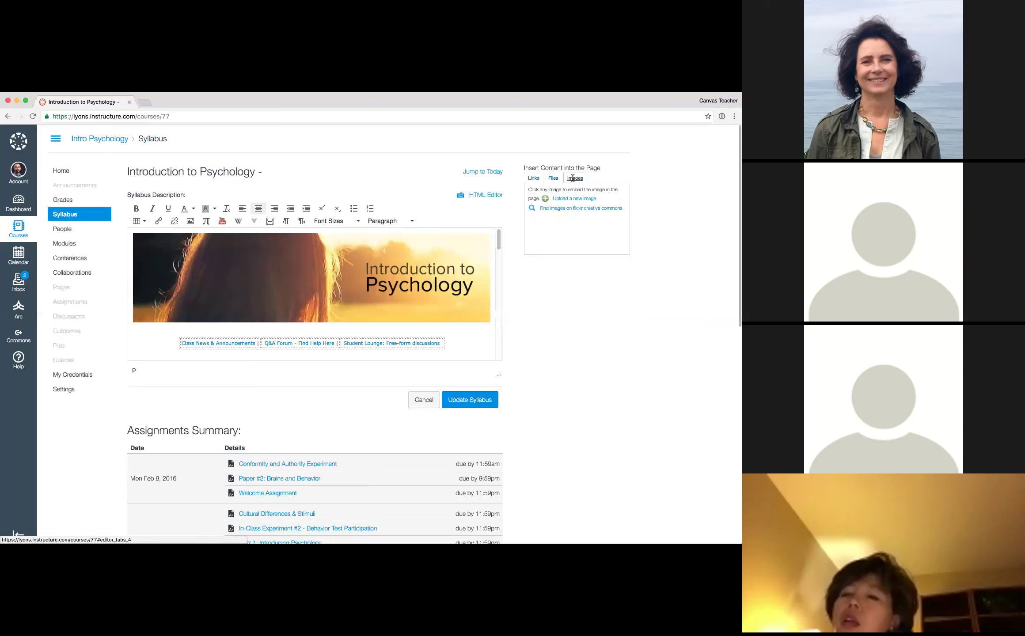
pyautogui.scroll(-10, 562, 283)
pyautogui.scroll(-10, 562, 283)
pyautogui.scroll(-10, 561, 283)
pyautogui.scroll(-10, 562, 283)
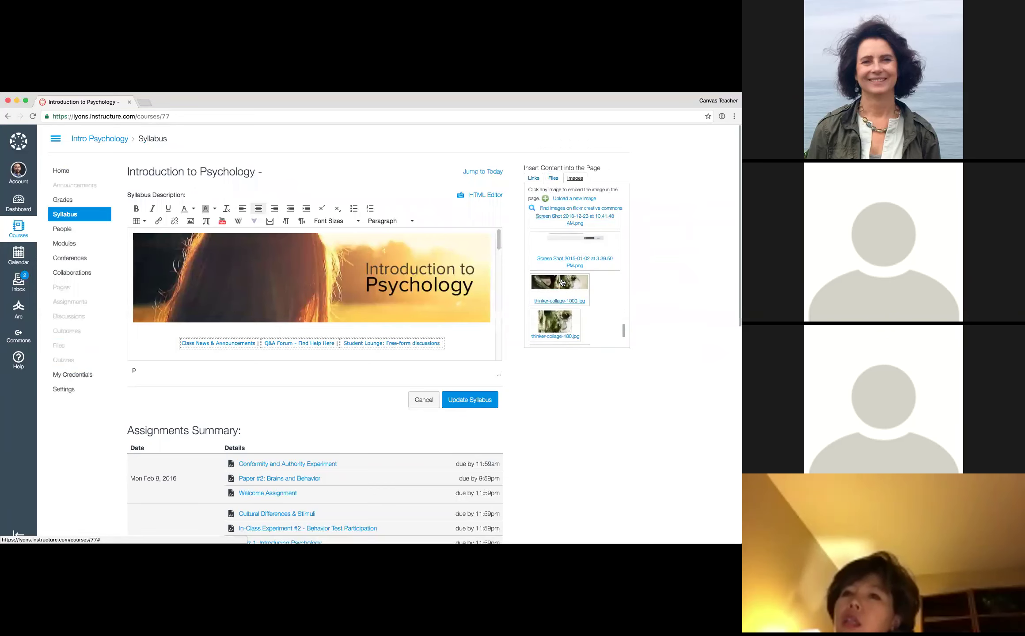
pyautogui.scroll(5, 596, 305)
pyautogui.scroll(10, 596, 305)
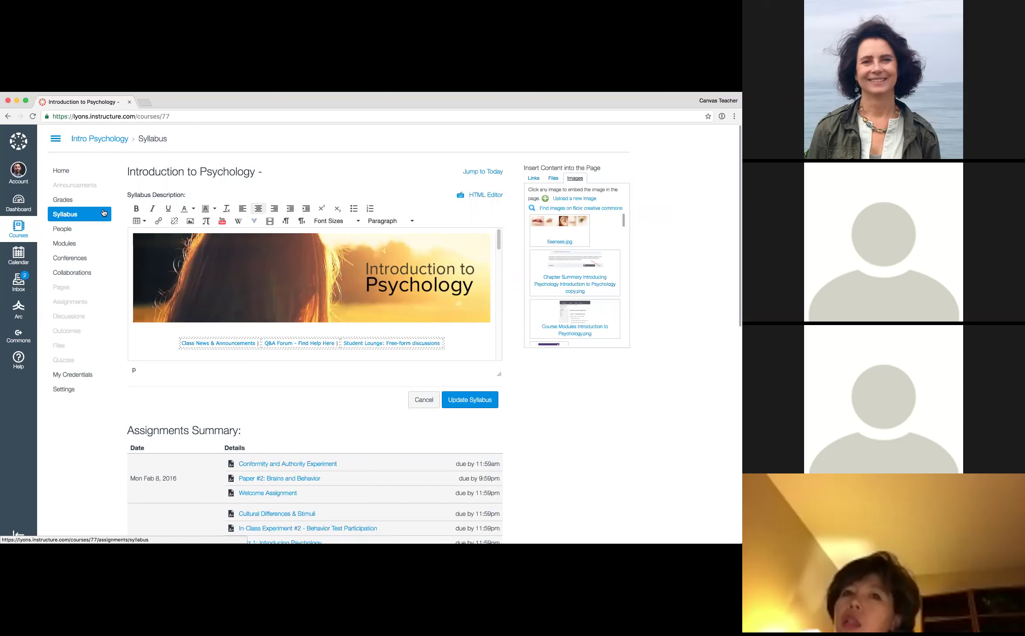
# Open the Canvas dashboard in a separate browser tab and switch to that tab.
pyautogui.rightClick(15, 145)
pyautogui.click(56, 146)
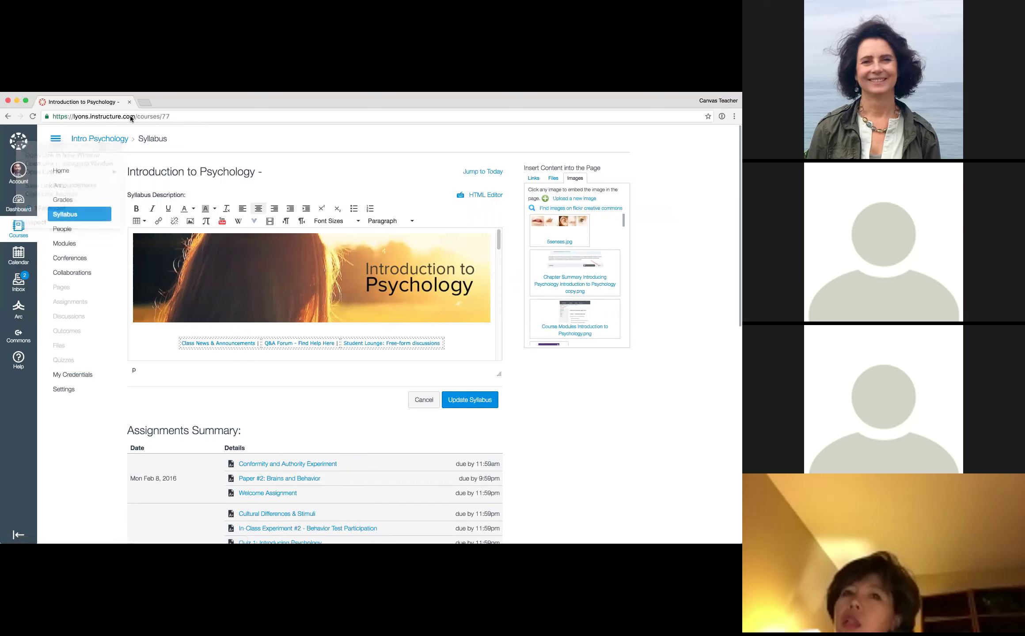
pyautogui.click(155, 105)
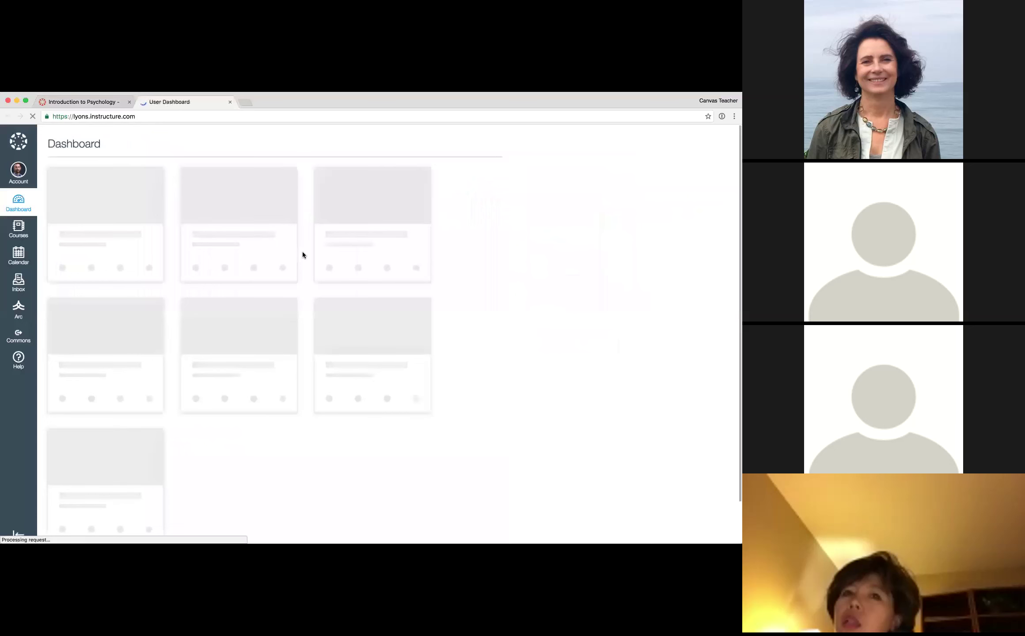
# Switch back to the Introduction to Psychology tab and view the course's Modules page.
pyautogui.click(98, 102)
pyautogui.click(62, 245)
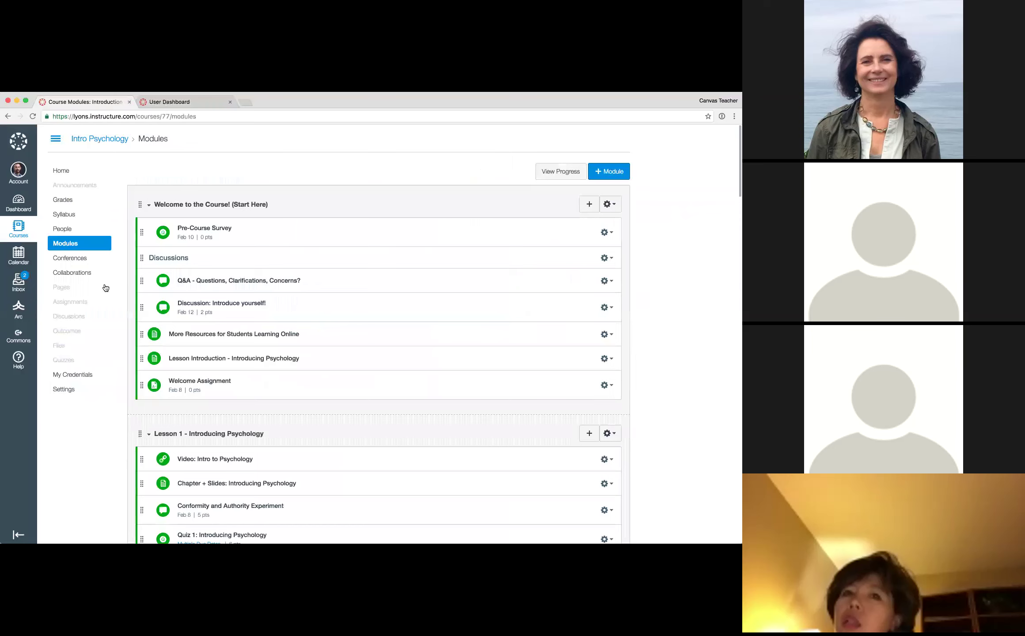
pyautogui.scroll(-1, 182, 433)
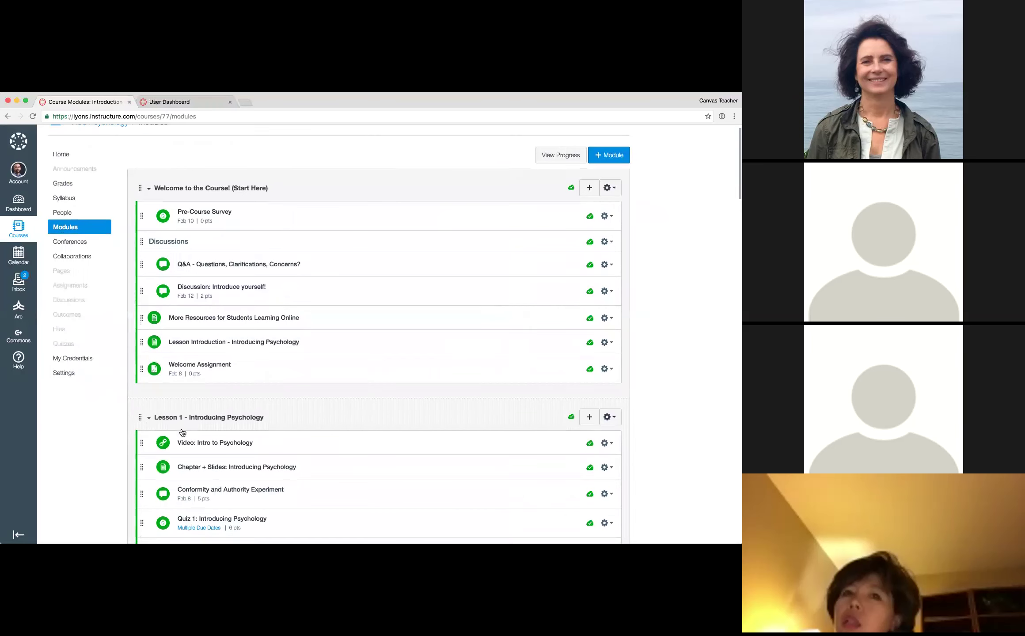
# Unpublish the Pre-Course Survey in the Welcome to the Course! (Start Here) module and publish it again.
pyautogui.scroll(-5, 182, 433)
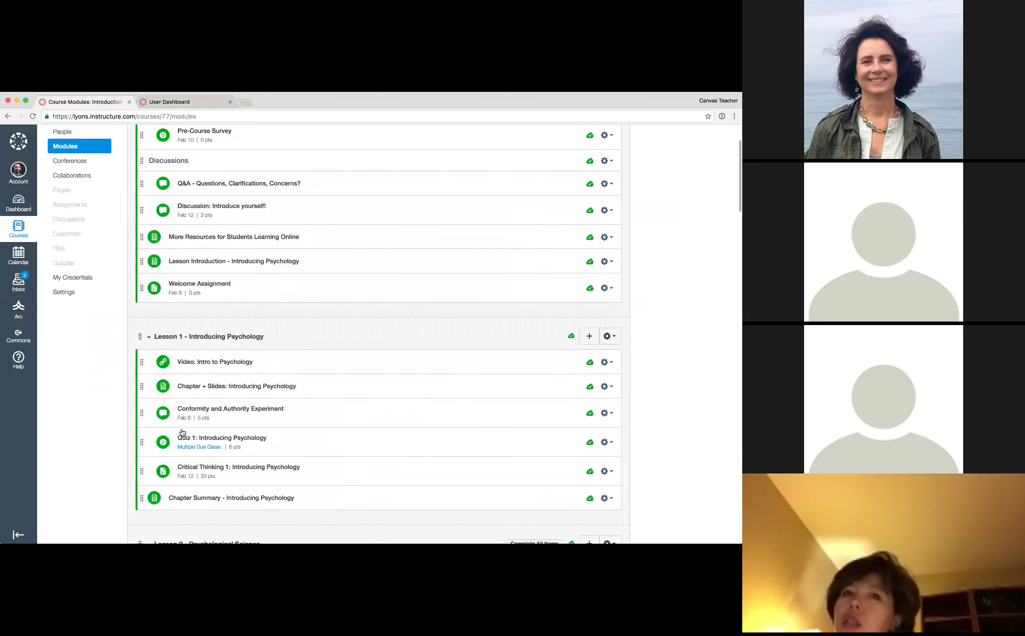
pyautogui.scroll(-2, 183, 433)
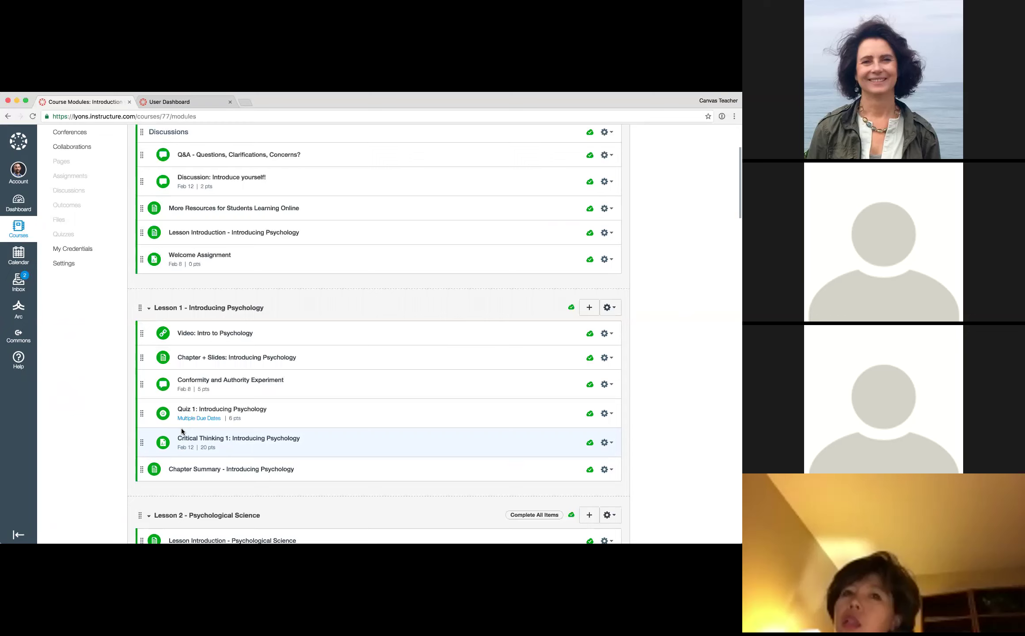
pyautogui.scroll(3, 181, 430)
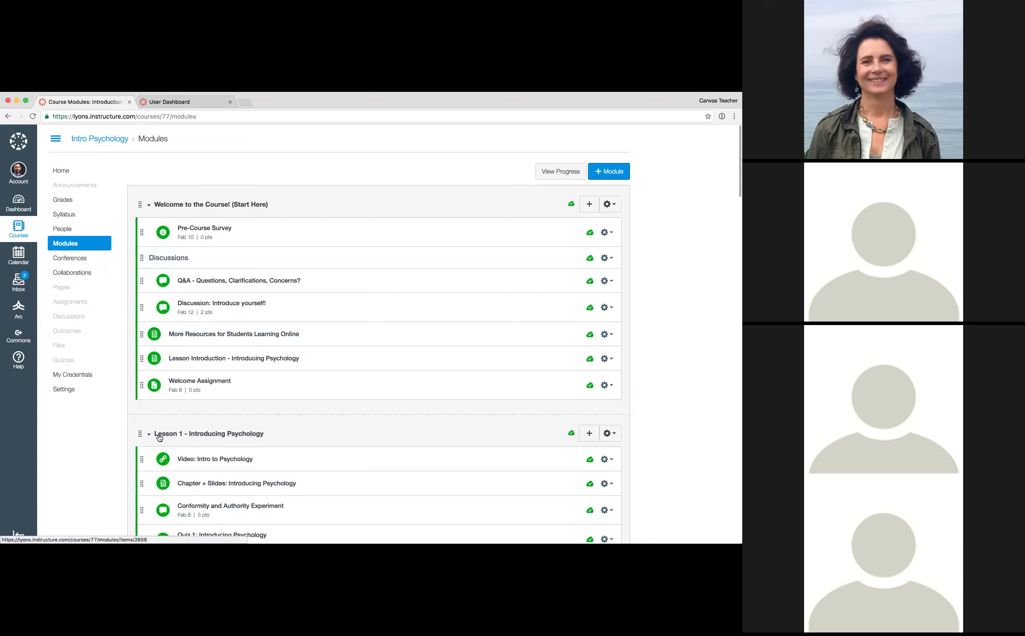
pyautogui.scroll(-2, 182, 439)
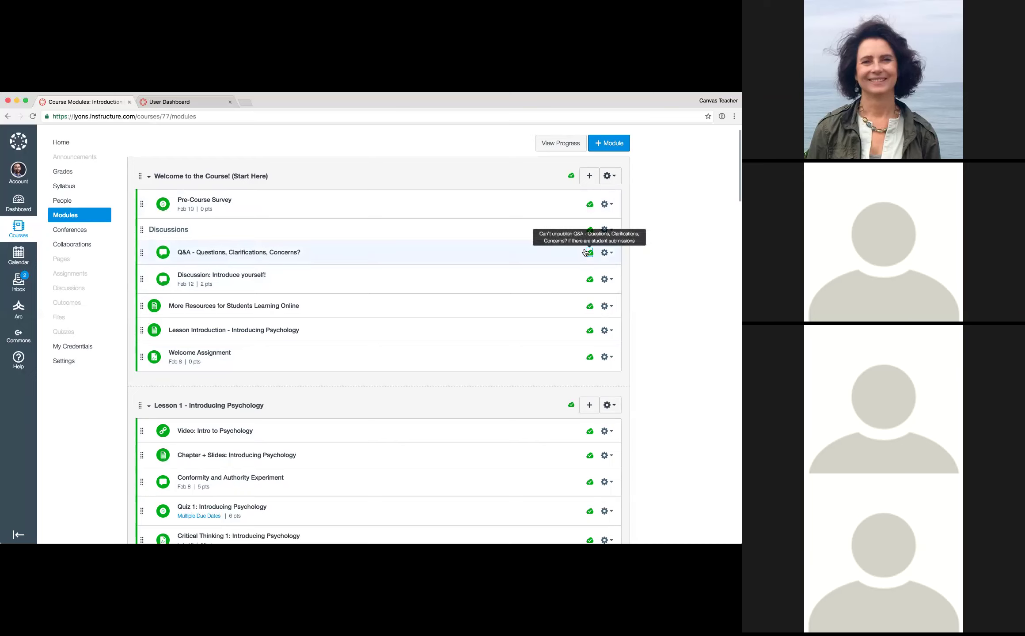
pyautogui.scroll(1, 515, 247)
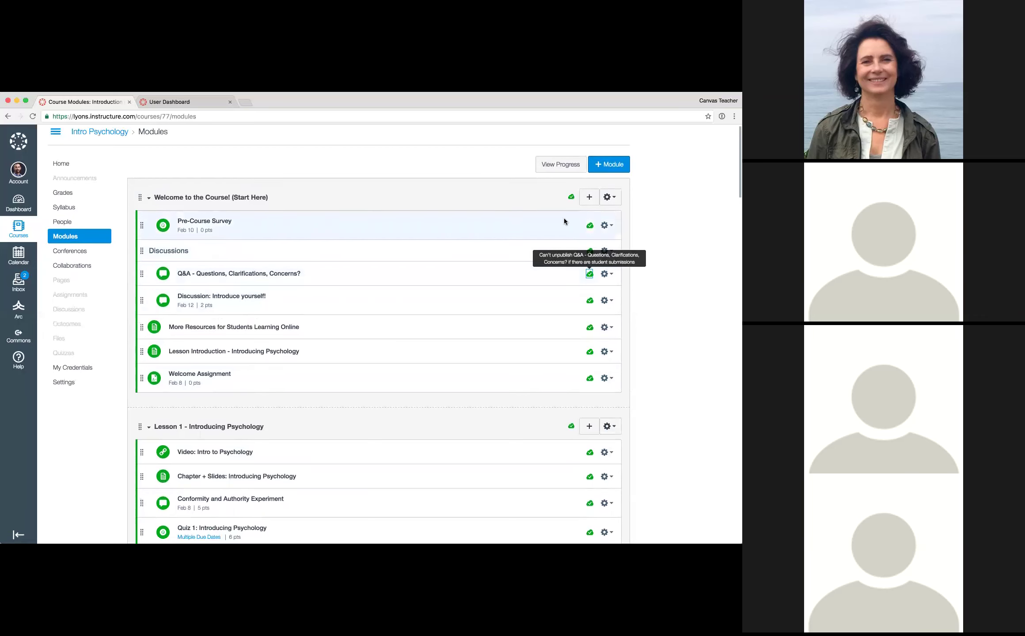
pyautogui.click(591, 226)
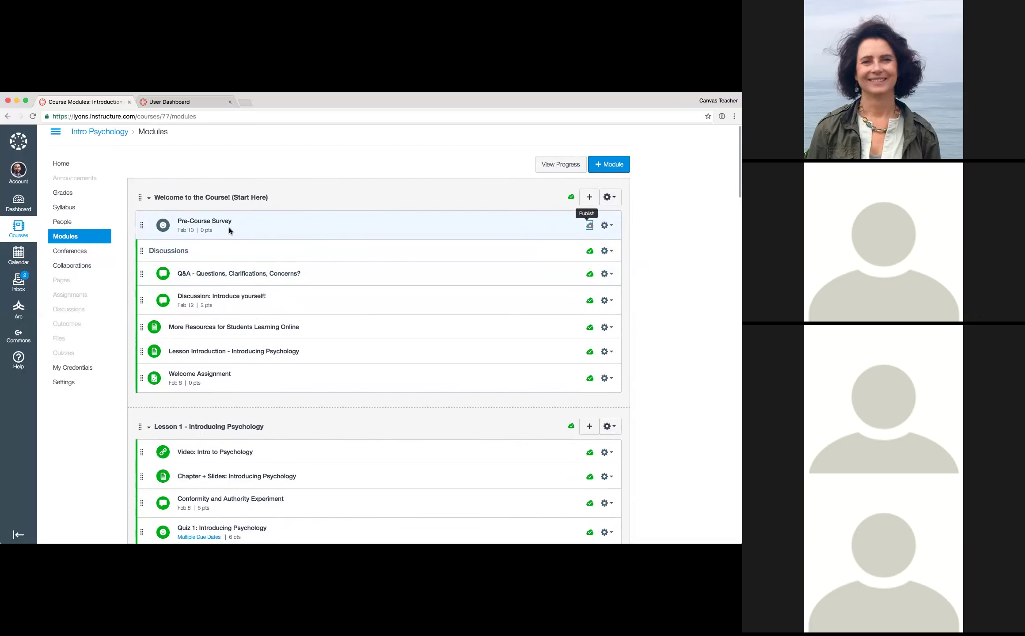
pyautogui.click(590, 226)
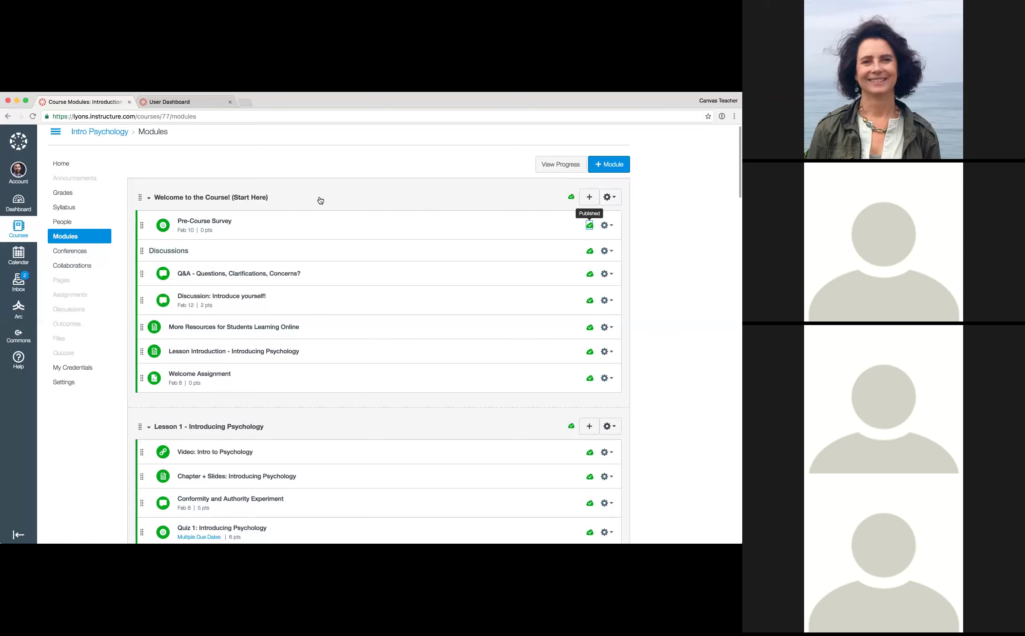
pyautogui.press('super+equal')
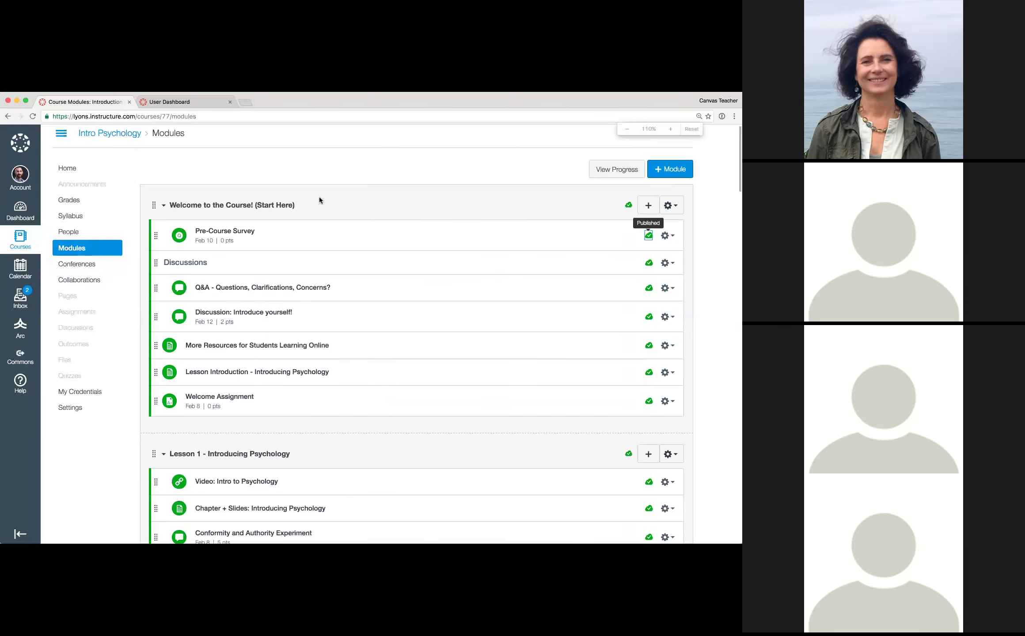
pyautogui.press('super+minus')
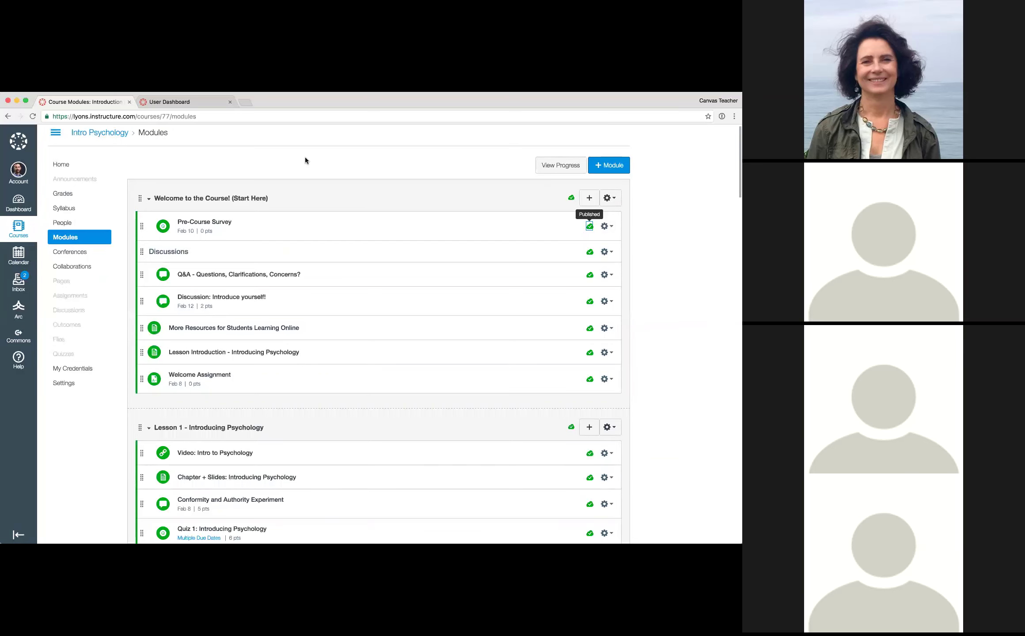
pyautogui.press('super+equal')
pyautogui.press('super+equal')
pyautogui.press('super+minus')
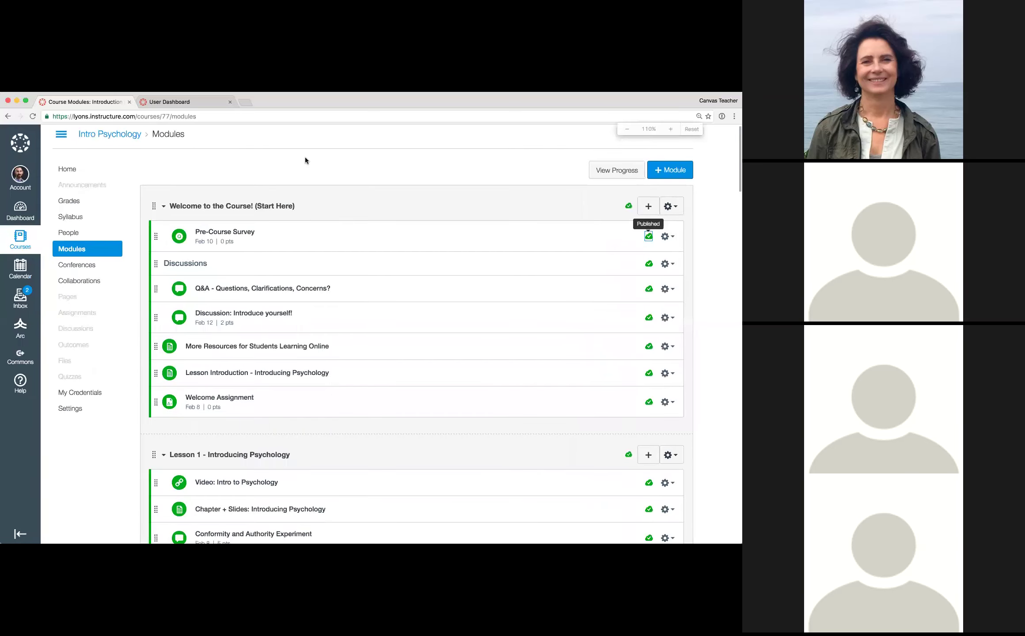
pyautogui.press('super+minus')
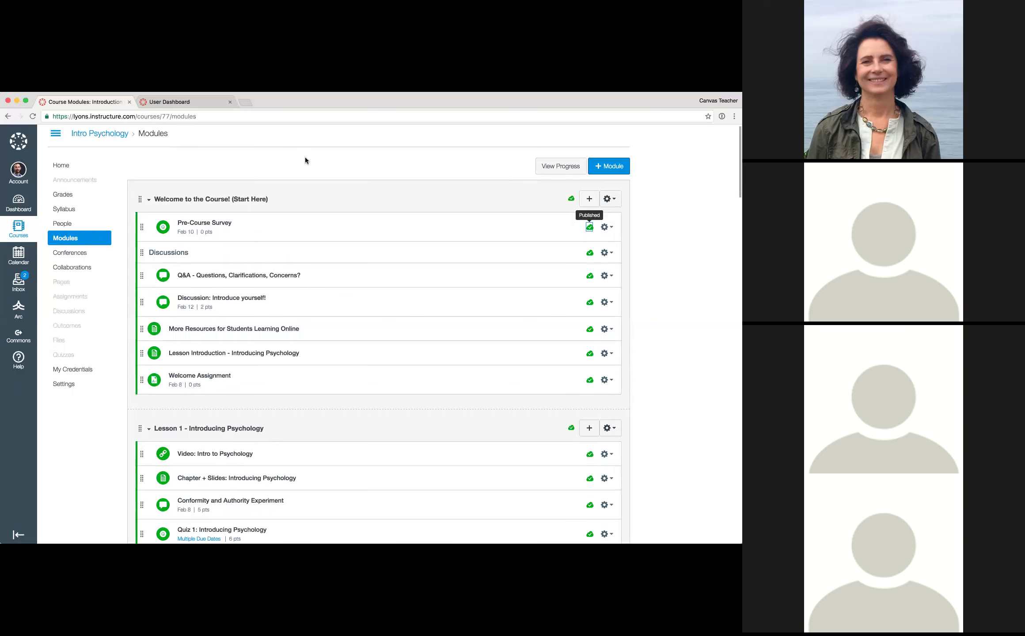
pyautogui.press('super+equal')
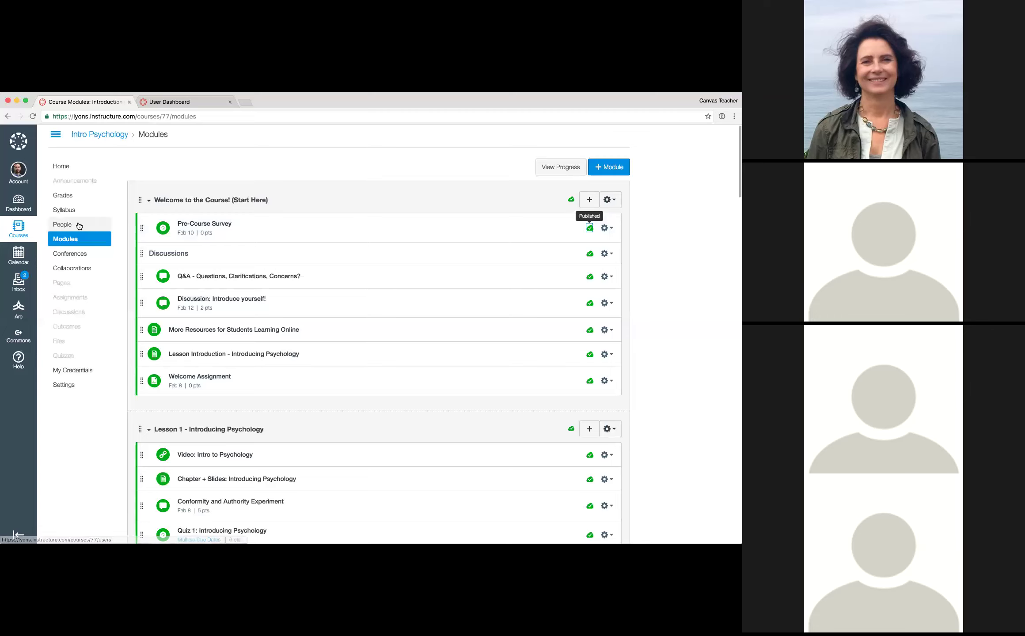
# Reload the Modules page of the Intro Psychology course.
pyautogui.click(66, 242)
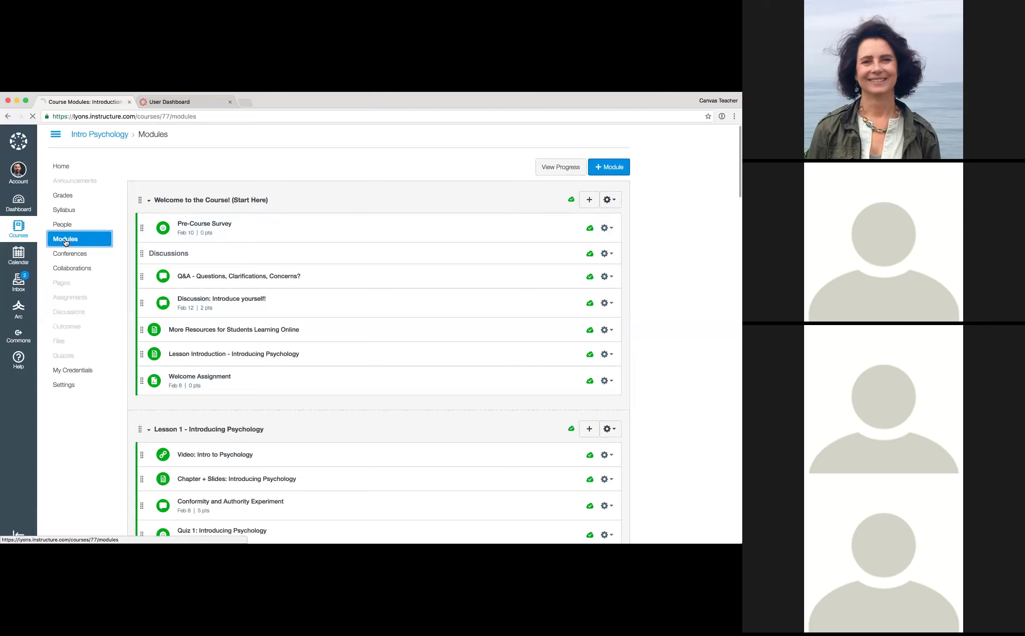